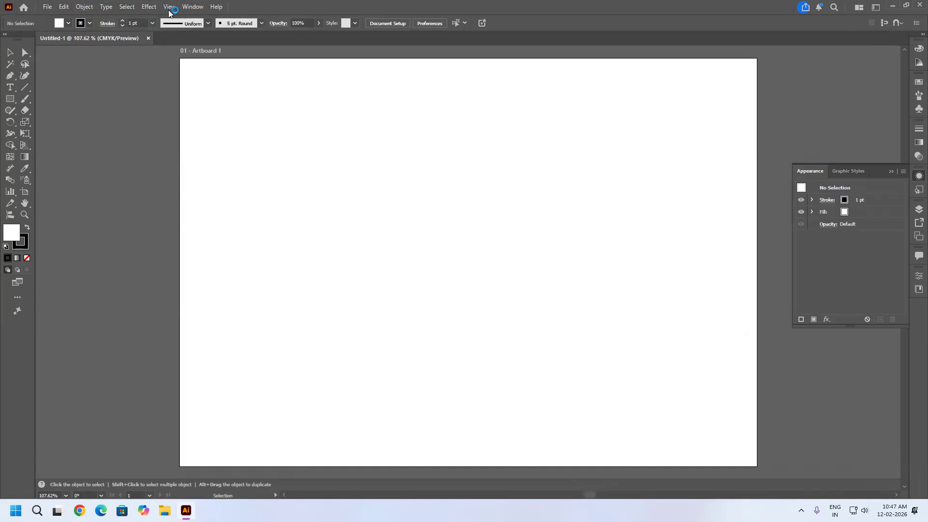
click(149, 7)
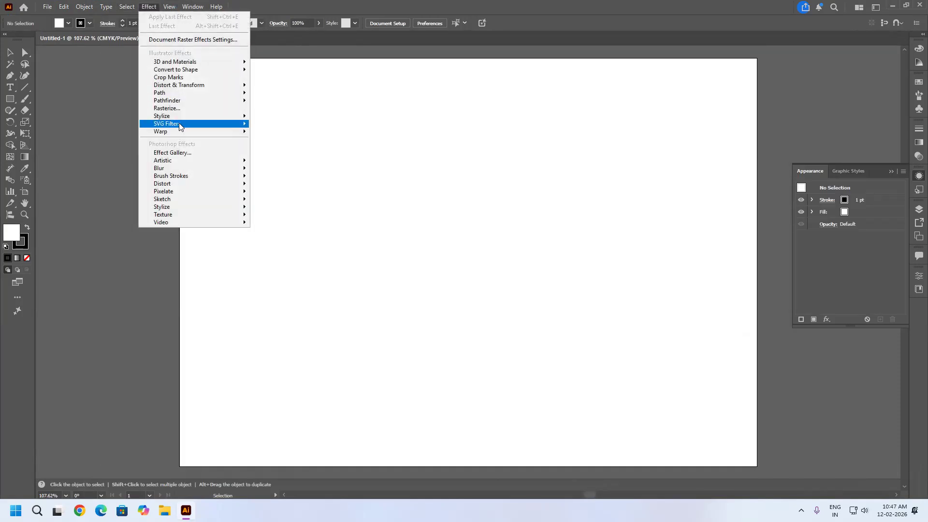
mouse_move(181, 126)
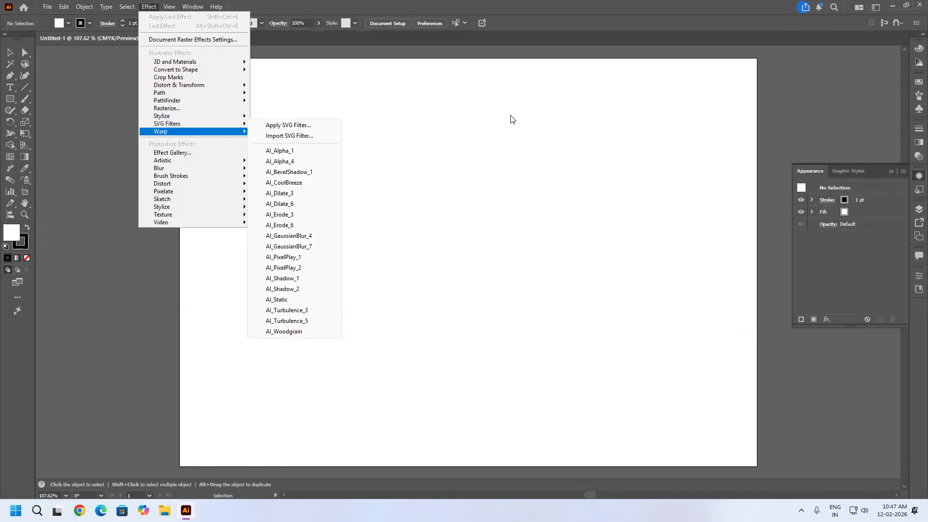
click(410, 130)
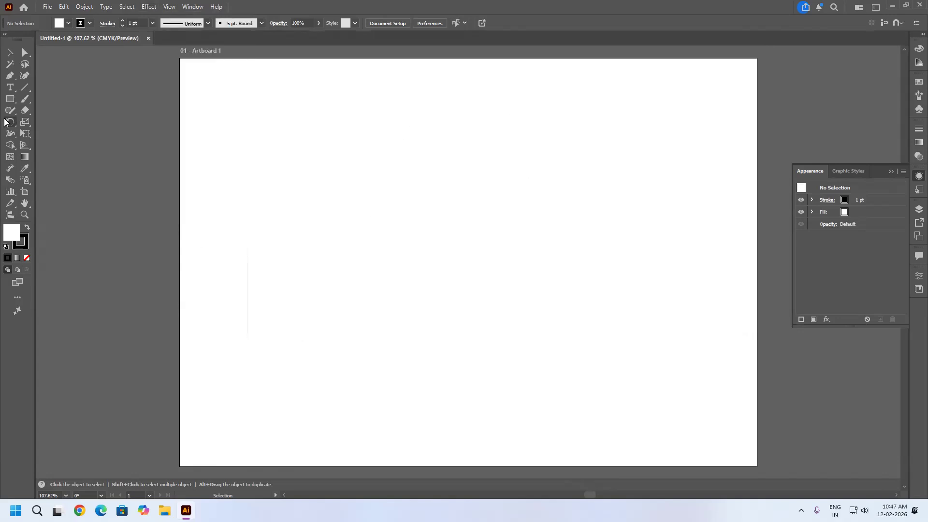
Draw a circle about 218 pt in diameter in the upper middle of the artboard and fill it with red #b51818.
drag(10, 98, 67, 122)
drag(383, 156, 522, 306)
double_click(8, 236)
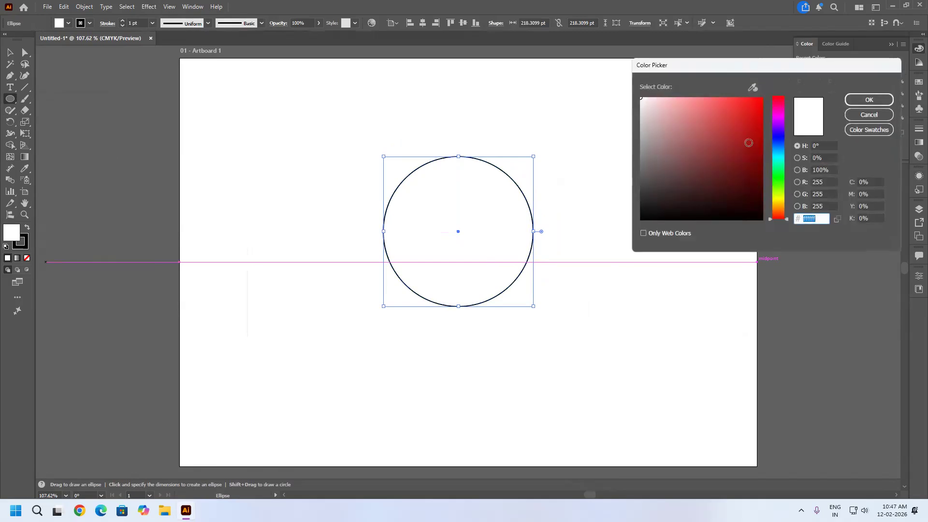
click(747, 132)
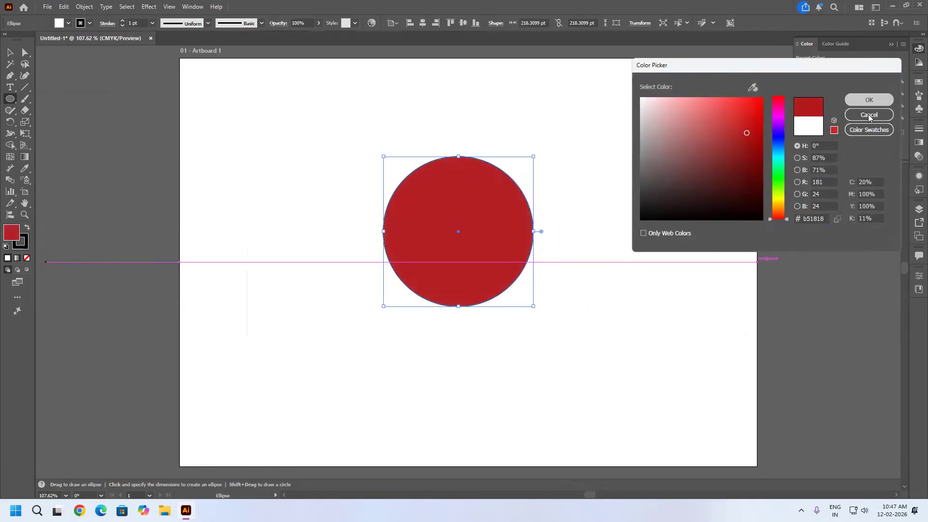
click(869, 102)
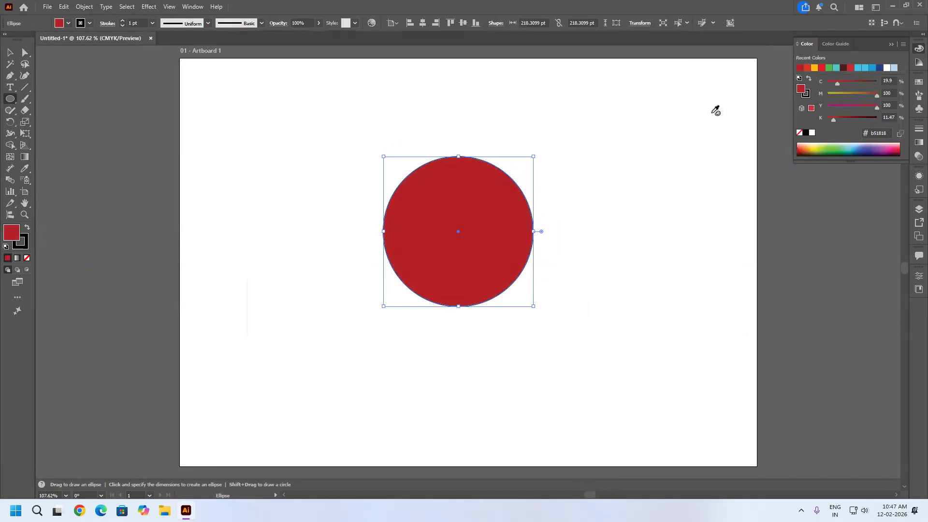
Try the AI_Alpha_1 SVG filter on the red circle, examine the texture up close and undo the filter.
click(149, 6)
mouse_move(227, 116)
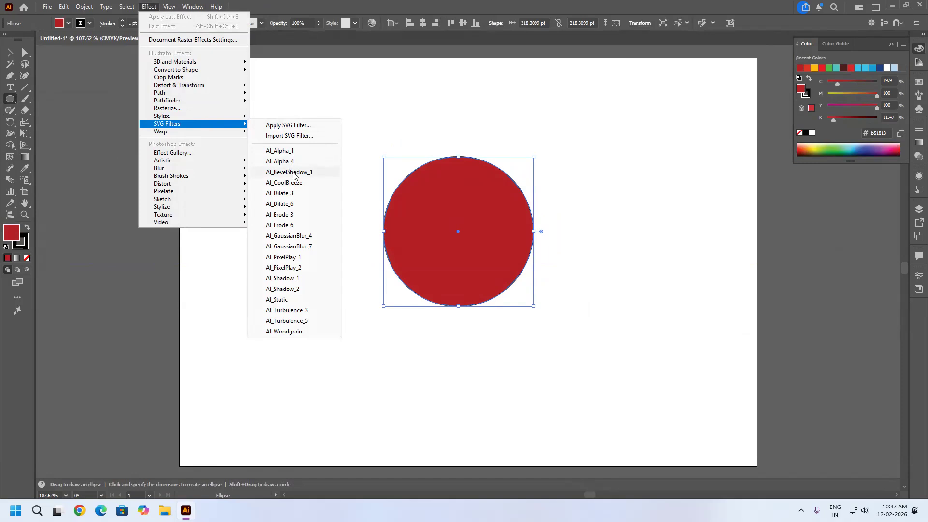
click(285, 151)
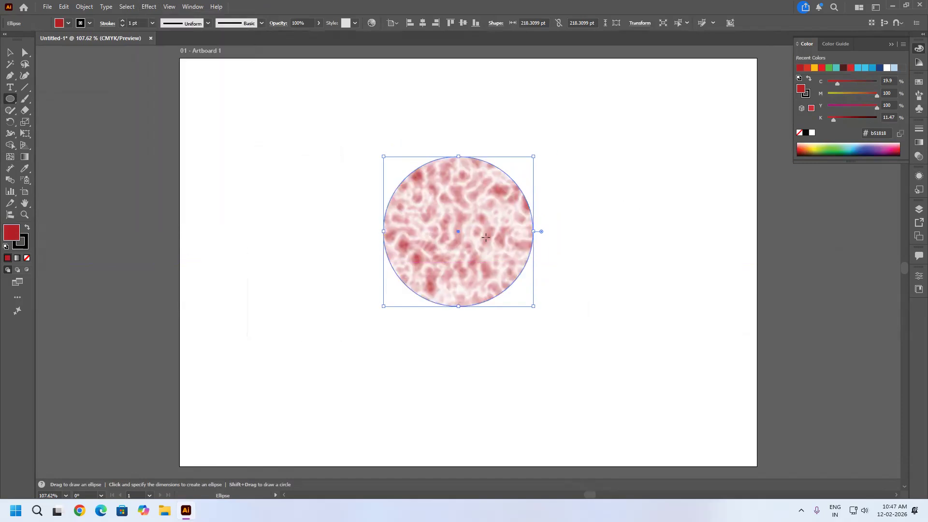
scroll(502, 237, up, 3)
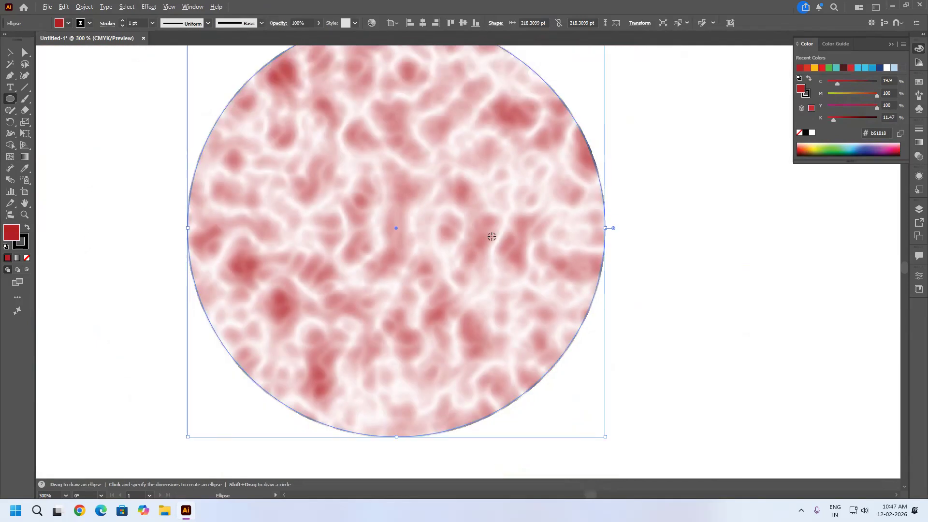
scroll(492, 236, down, 1)
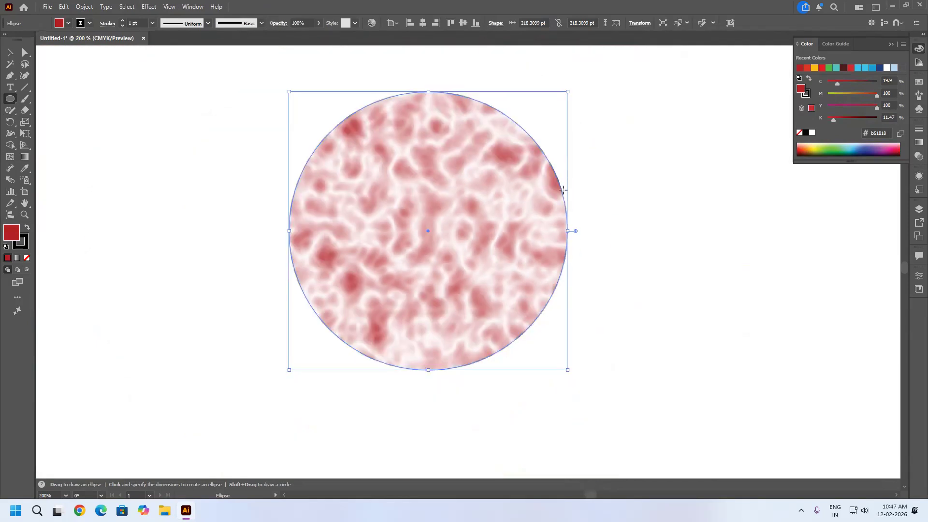
key(ctrl+z)
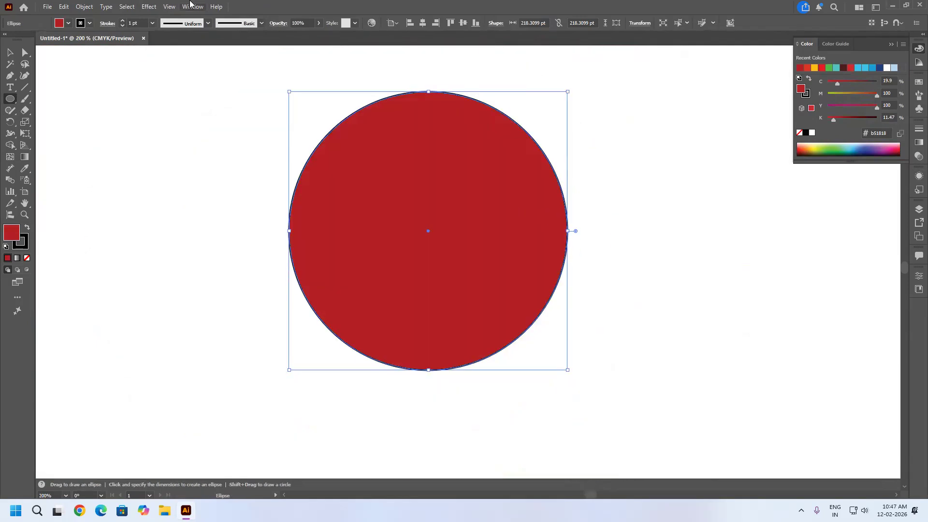
Try the AI_Alpha_4 SVG filter on the red circle and undo it.
click(147, 7)
mouse_move(182, 124)
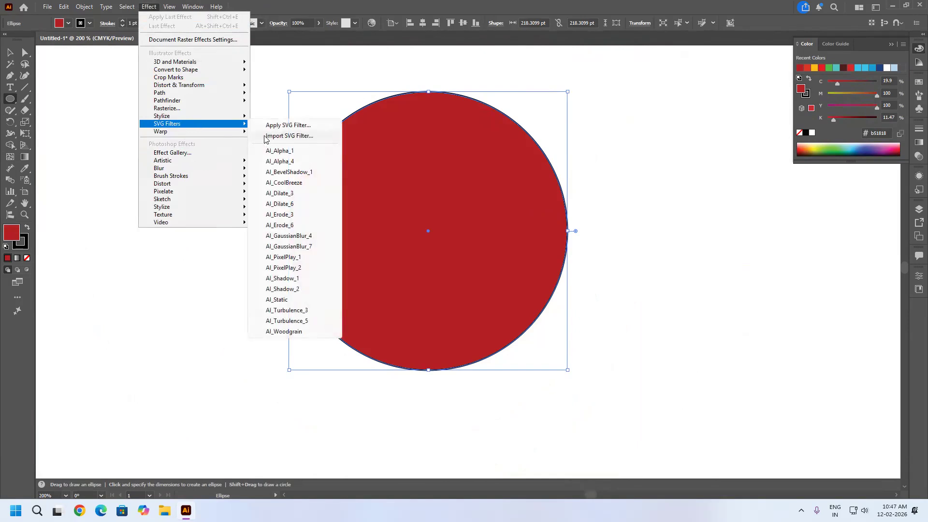
click(287, 166)
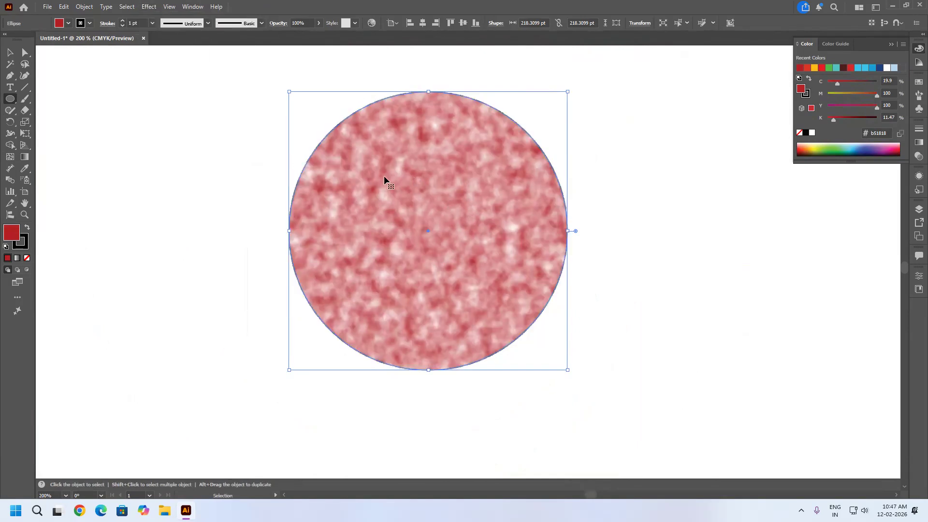
key(ctrl+z)
Change the circle's fill color to blue #0d52ff.
double_click(12, 233)
click(778, 179)
mouse_move(778, 174)
mouse_down()
mouse_move(778, 143)
mouse_move(754, 84)
mouse_up()
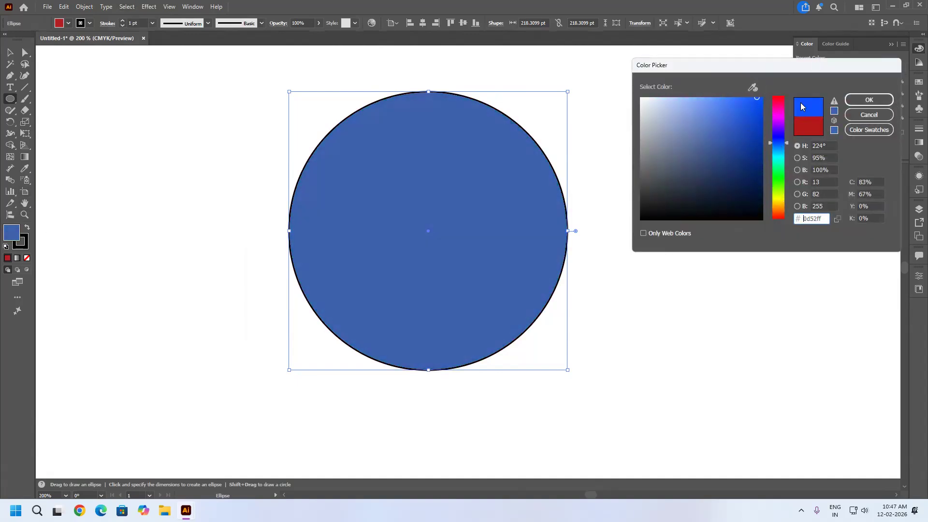
click(868, 99)
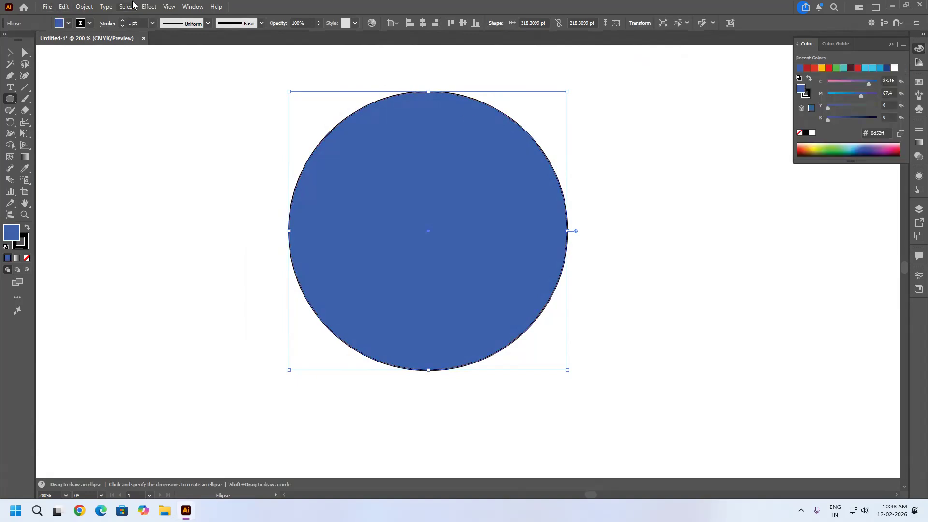
Try the AI_Alpha_4 SVG filter on the blue circle and undo it.
click(149, 6)
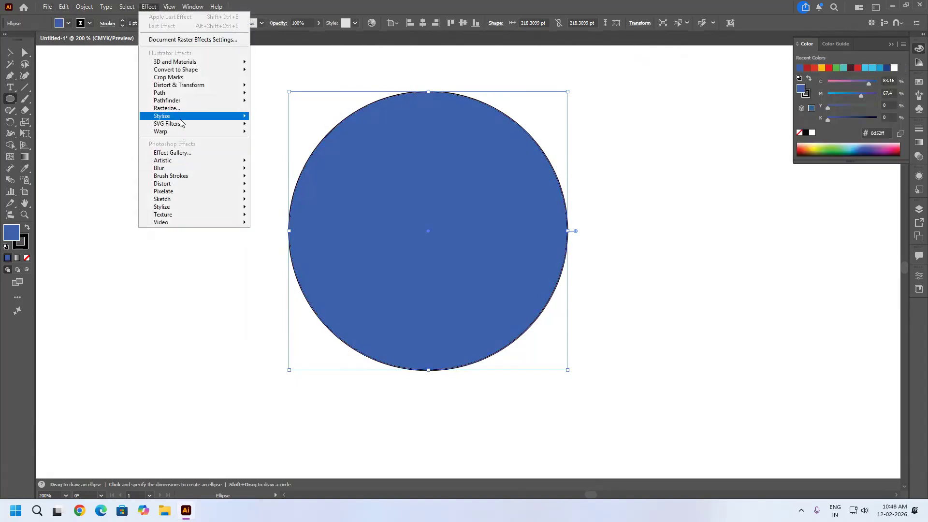
mouse_move(182, 124)
click(285, 165)
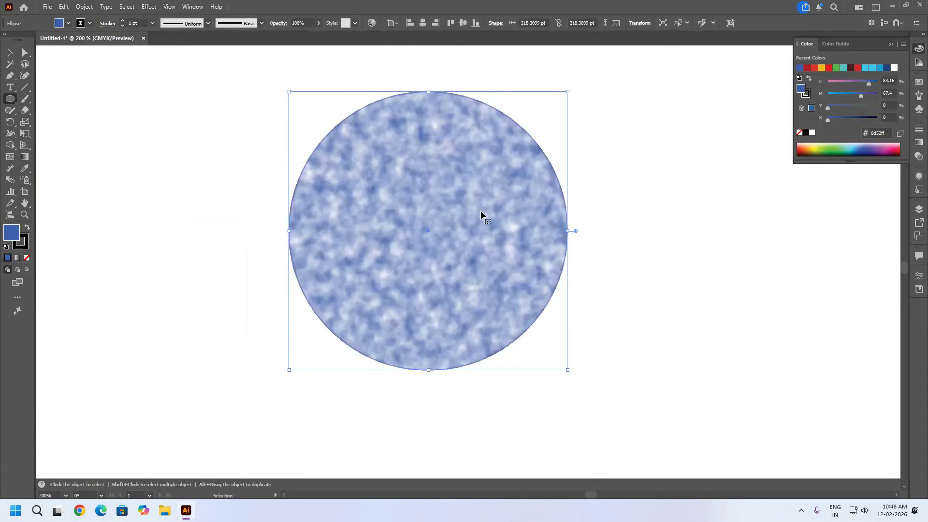
key(ctrl+z)
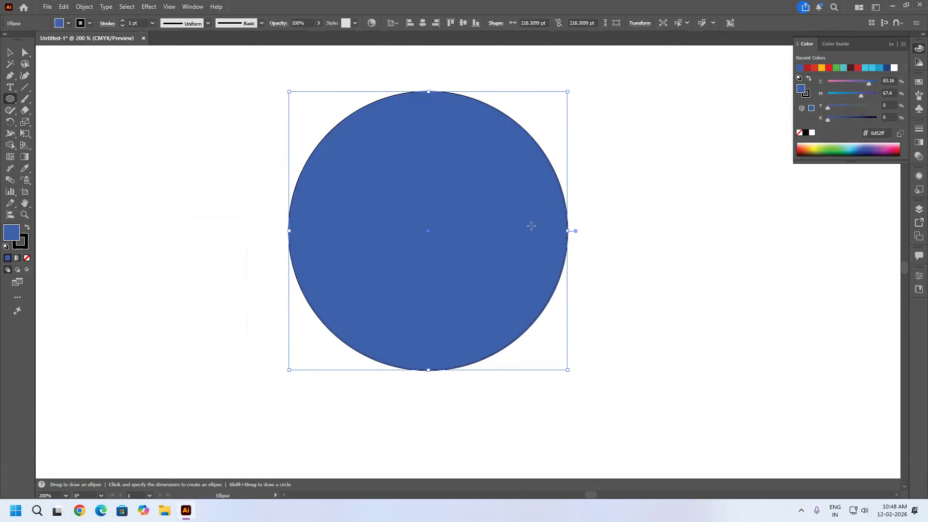
Try the AI_BevelShadow_1 SVG filter on the blue circle and undo it.
click(149, 6)
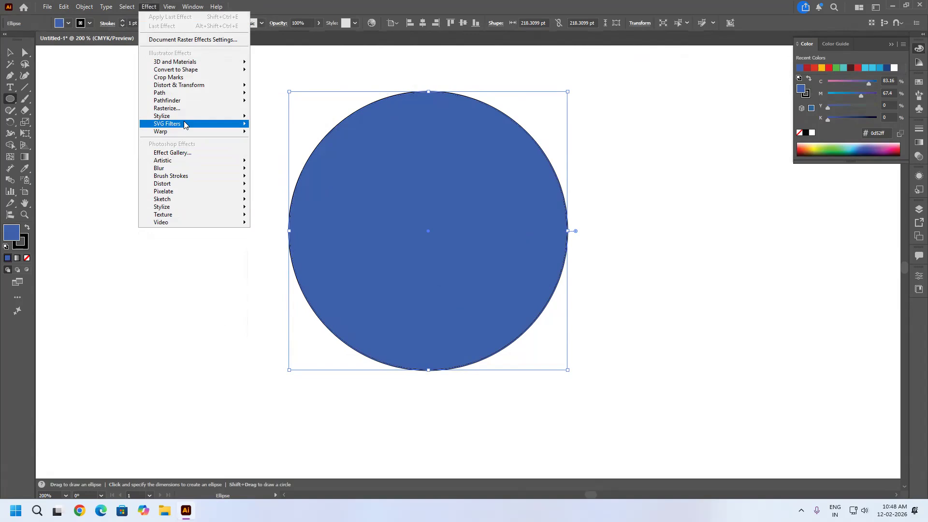
mouse_move(183, 124)
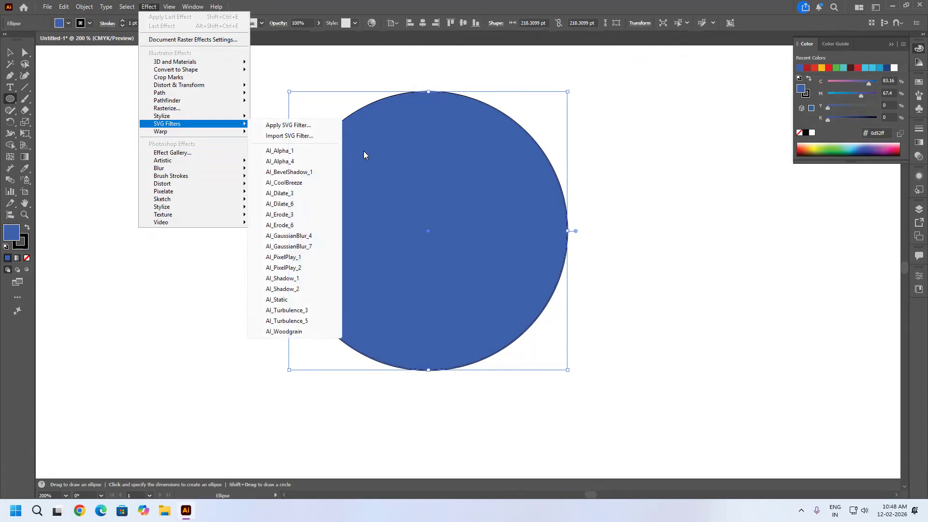
click(298, 173)
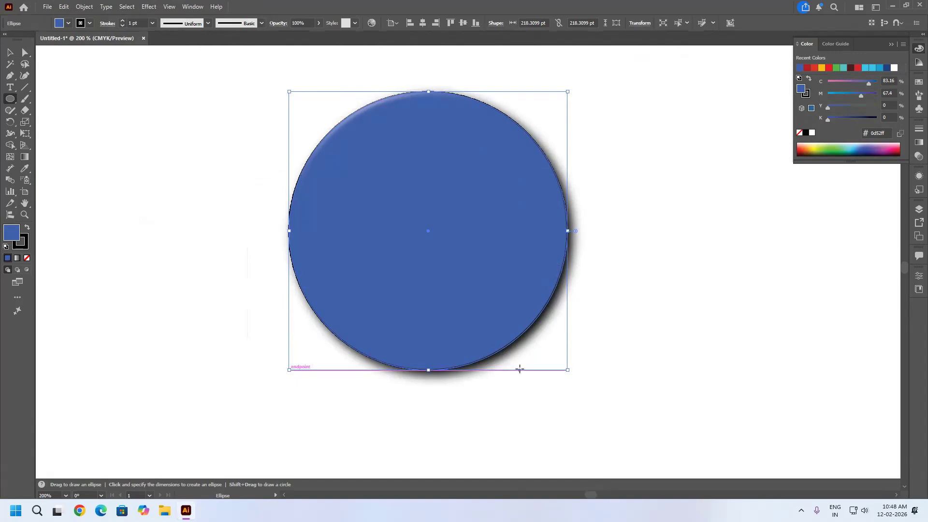
key(ctrl+z)
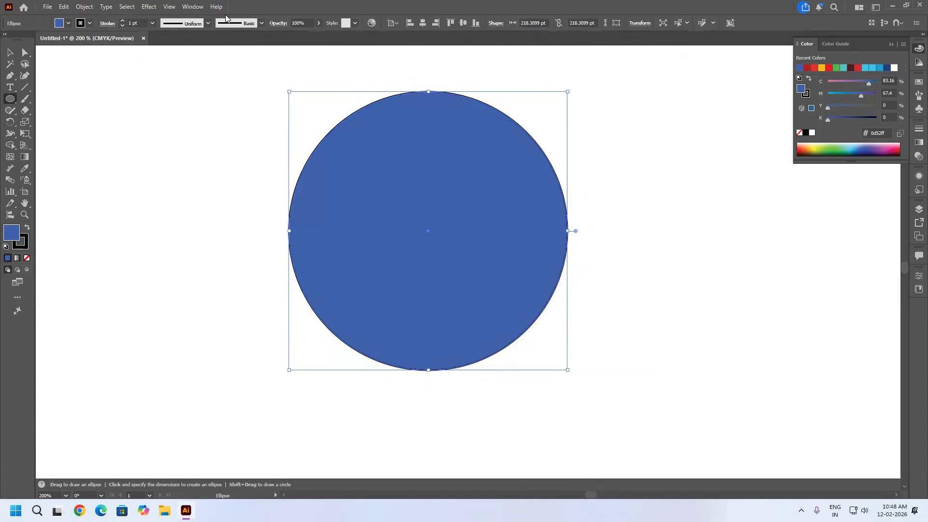
click(170, 9)
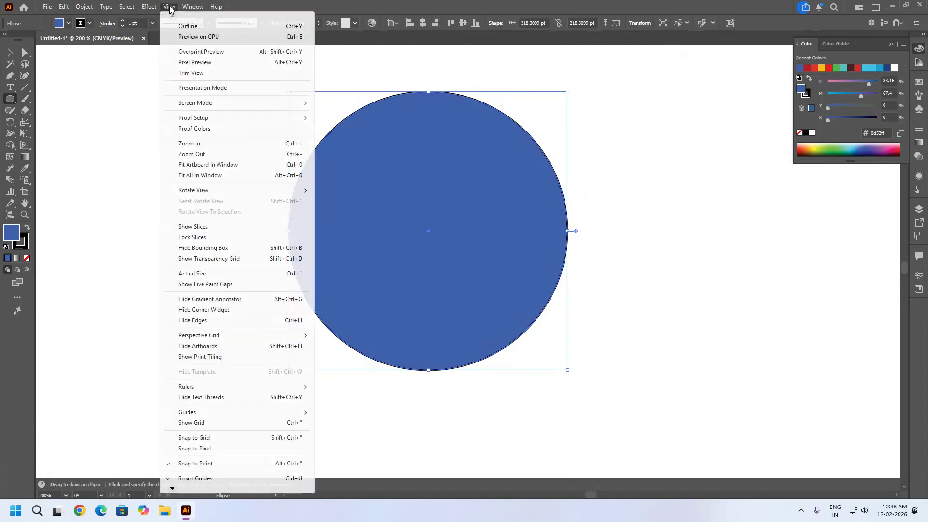
mouse_move(149, 6)
mouse_move(197, 127)
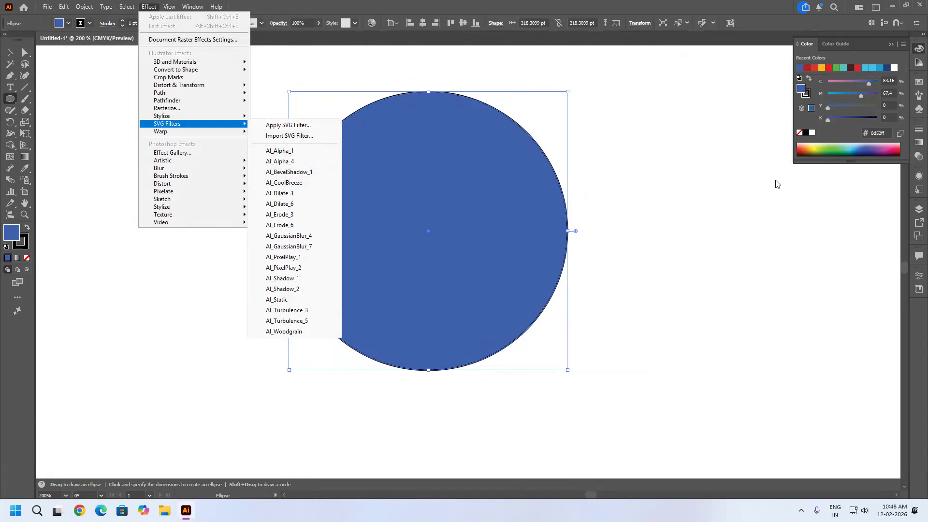
click(692, 194)
click(692, 195)
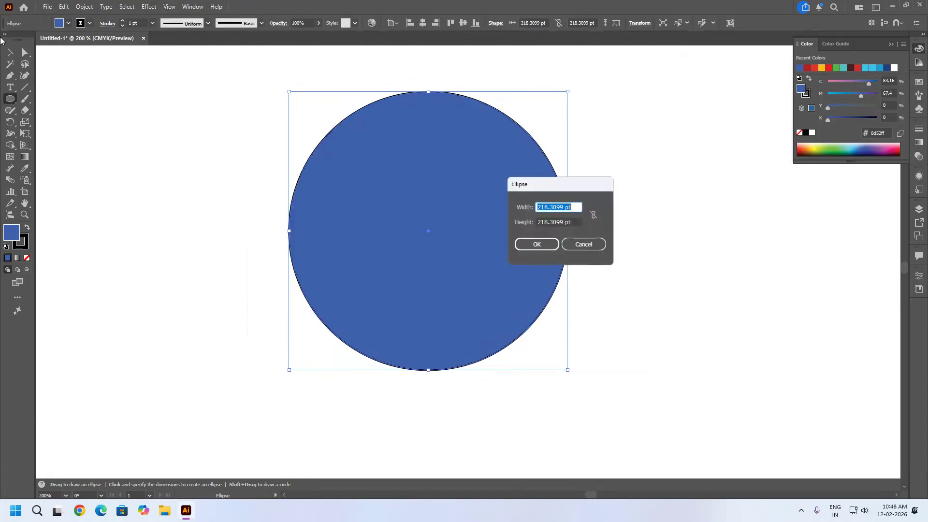
click(593, 248)
Place the image 1.jpg from the cartoon folder as a linked file to the right of the blue circle.
click(48, 7)
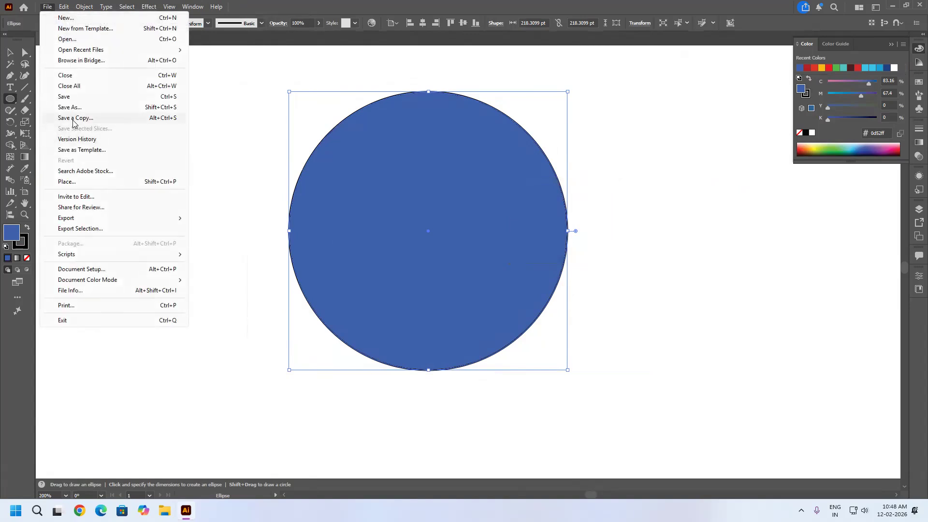
click(81, 182)
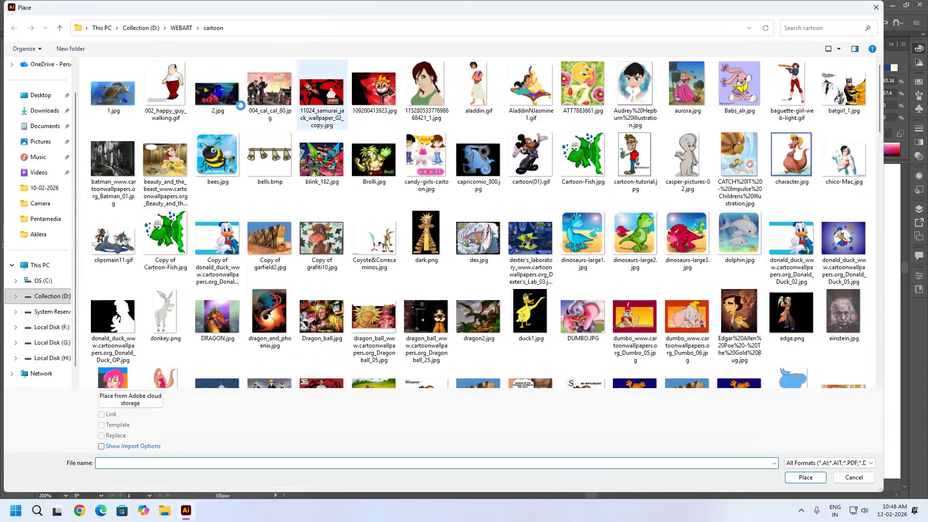
click(213, 93)
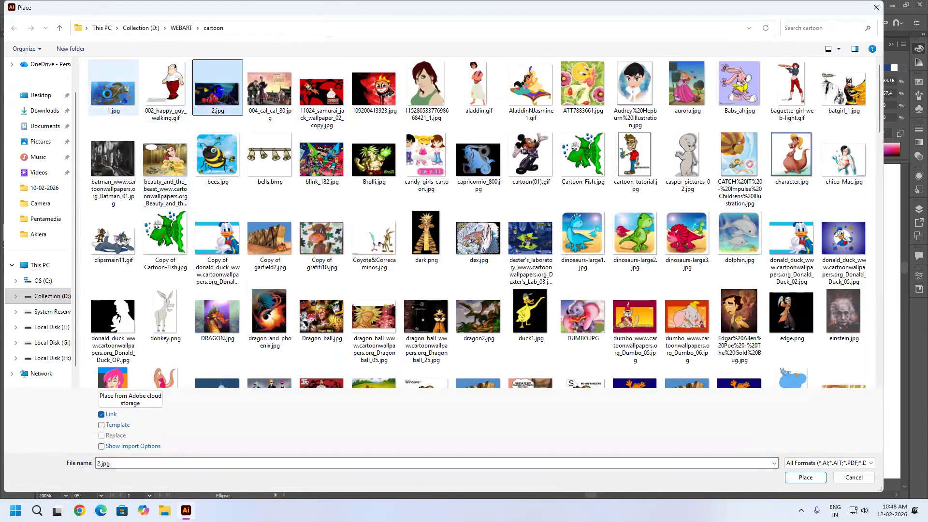
click(112, 90)
click(804, 477)
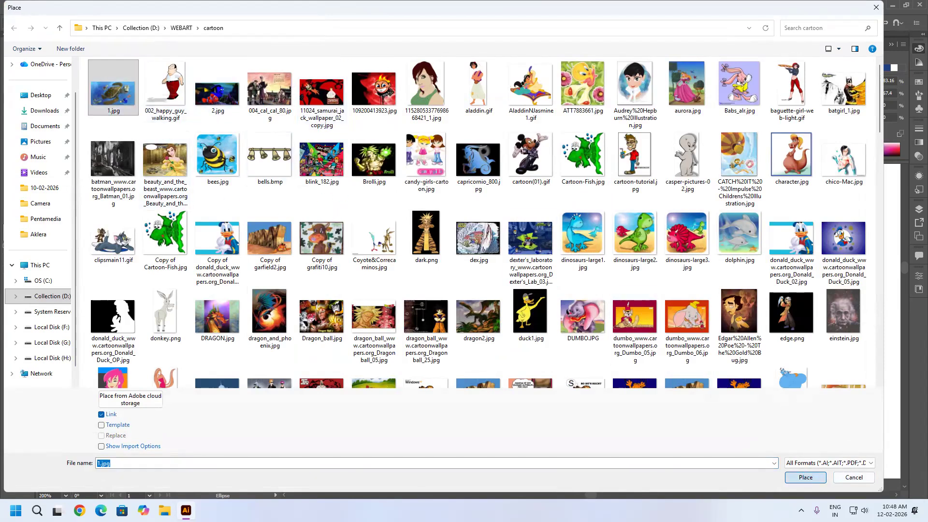
click(609, 140)
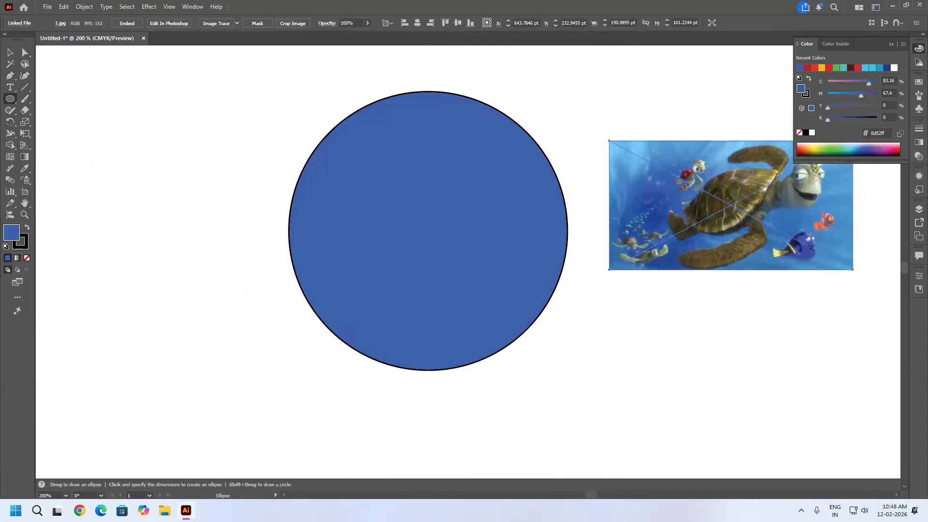
Move the placed turtle image about 42 pt left and 91 pt down, overlapping the circle's lower right edge.
key(ctrl+shift+a)
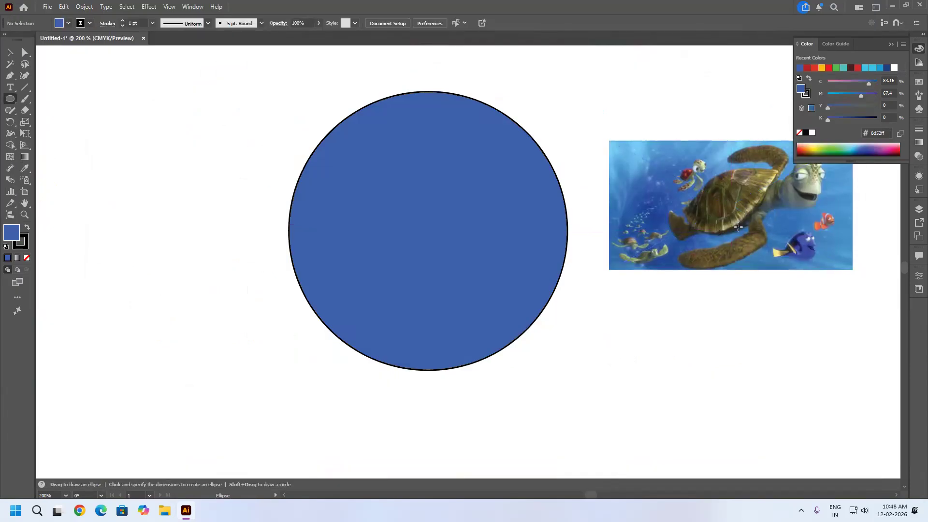
key(v)
drag(737, 228, 683, 344)
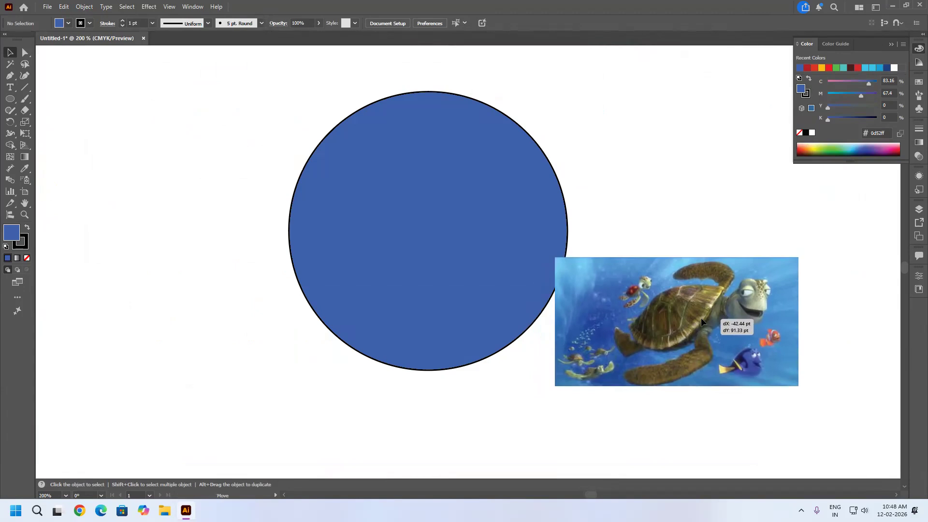
Apply the AI_Alpha_1 SVG filter to the placed turtle image.
click(149, 6)
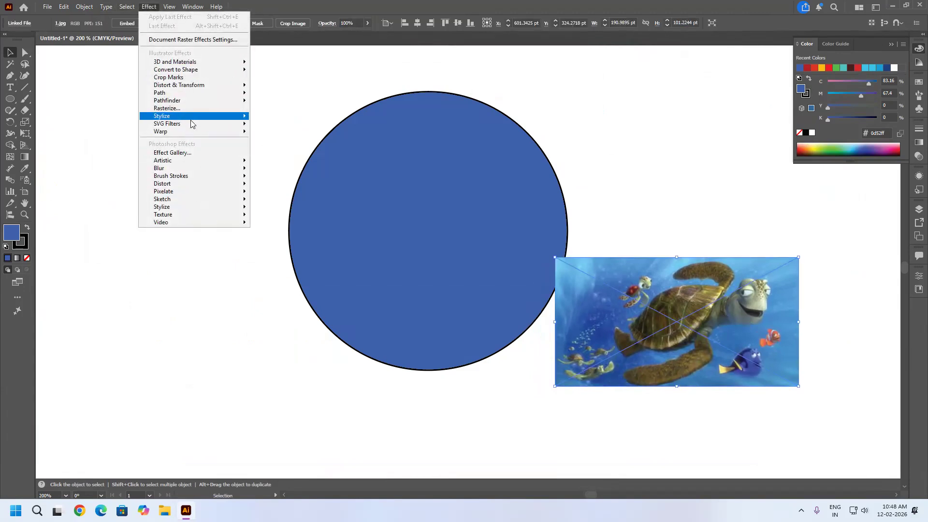
mouse_move(193, 124)
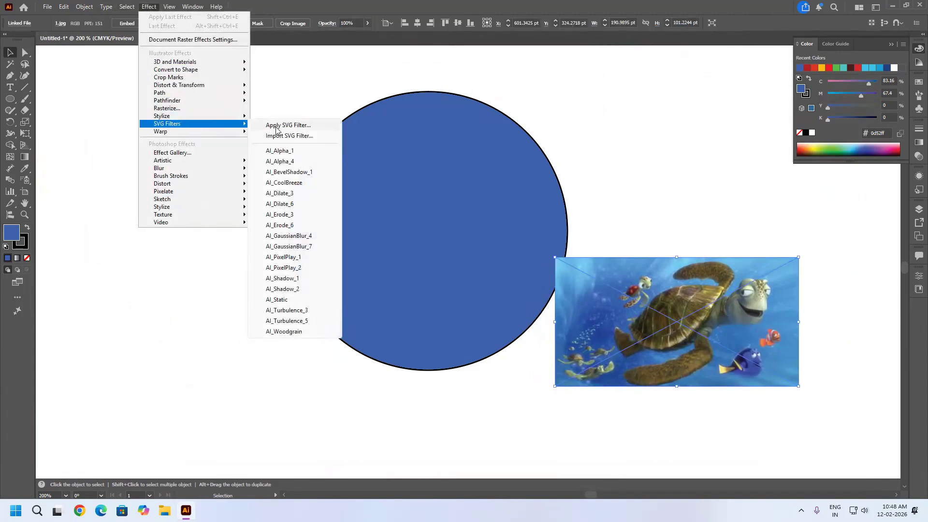
click(293, 152)
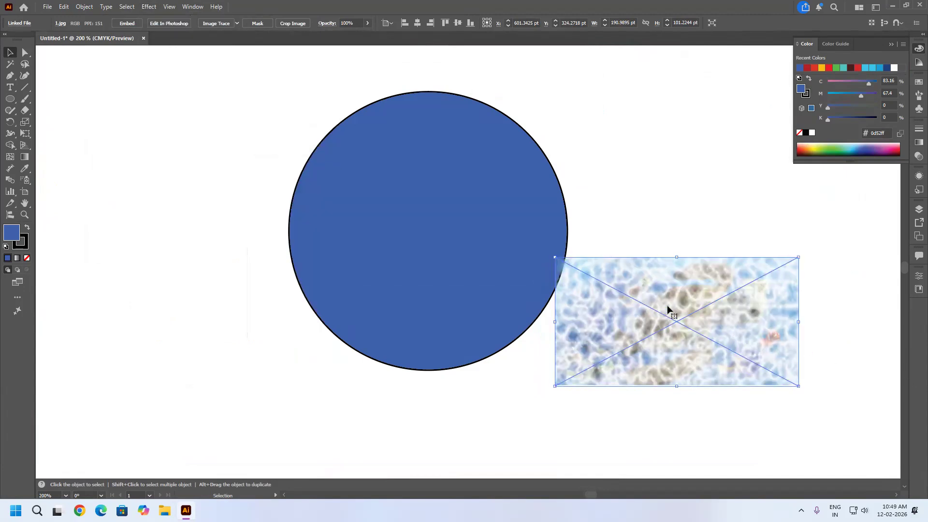
Move the filtered turtle image onto the blue circle, and undo both the move and the SVG filter.
scroll(712, 323, up, 3)
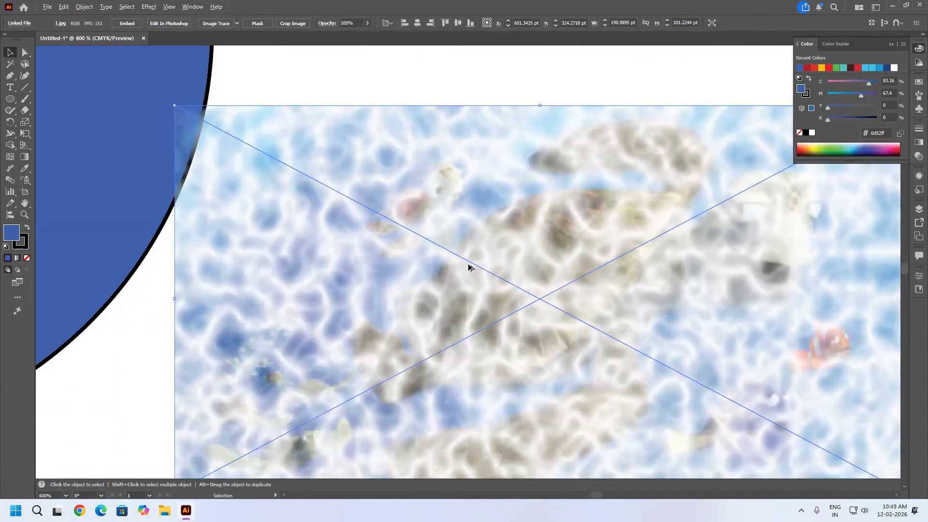
scroll(551, 268, down, 2)
drag(587, 317, 525, 304)
key(space)
drag(487, 274, 395, 227)
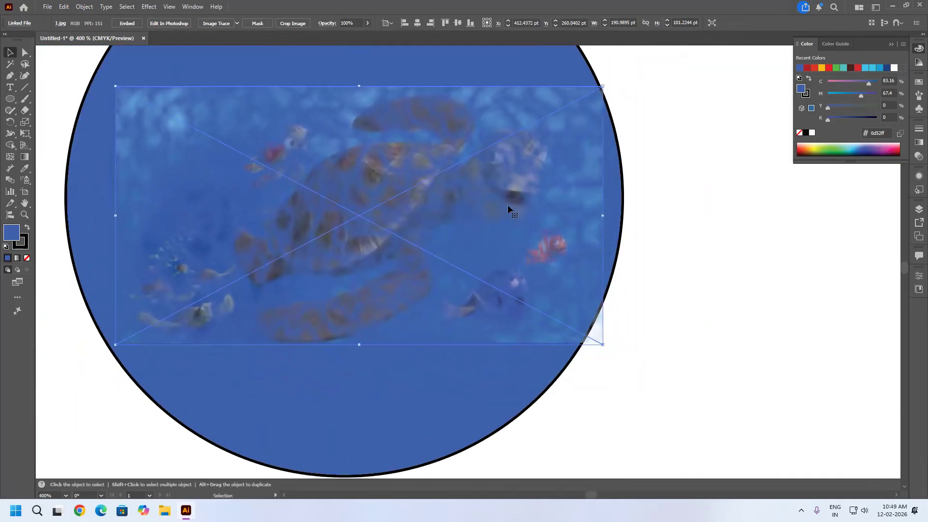
key(ctrl+z)
key(ctrl+z)
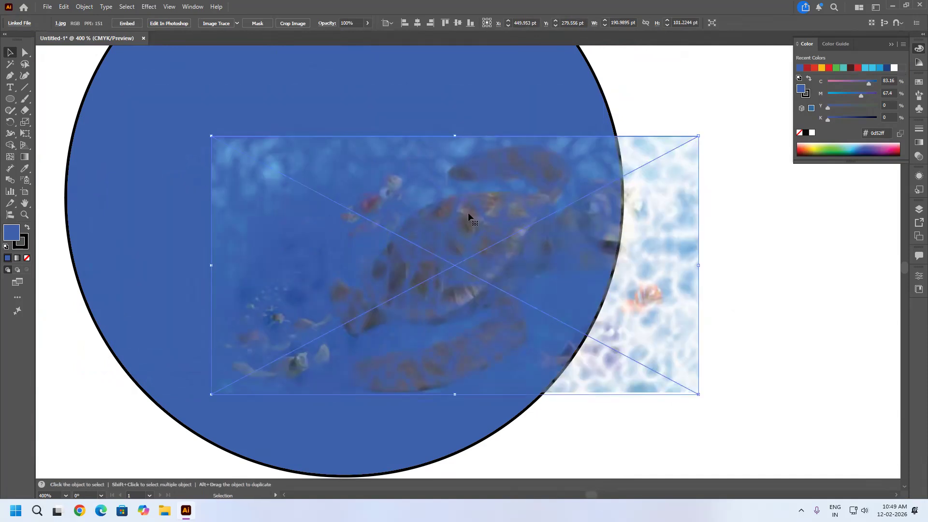
Apply the AI_BevelShadow_1 SVG filter to the placed turtle image.
click(148, 7)
mouse_move(174, 123)
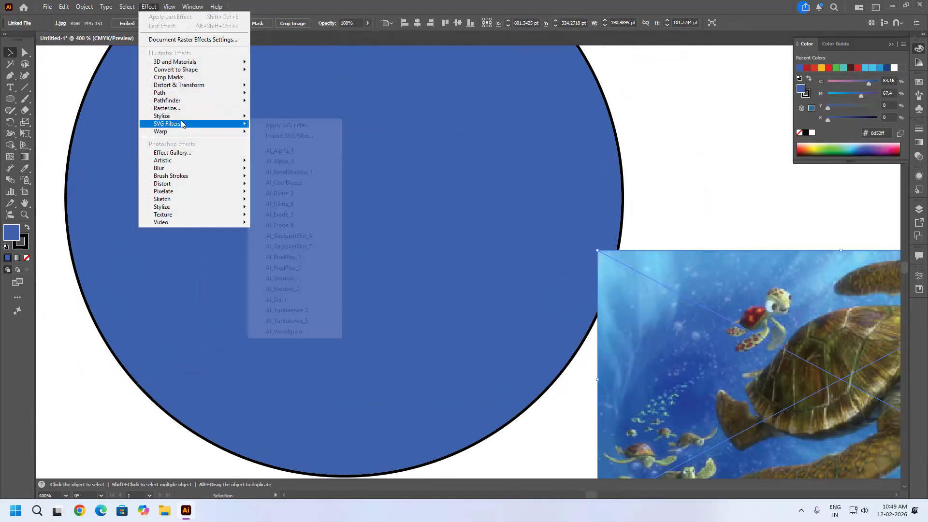
click(293, 182)
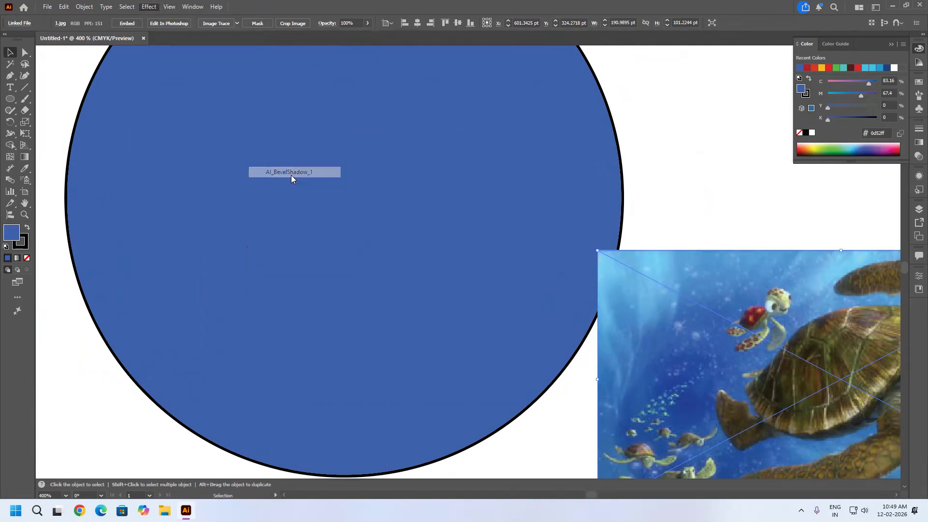
Move the shadowed image onto the circle, scale it to about 130 by 69 pt, and undo everything including the filter.
drag(757, 362, 342, 227)
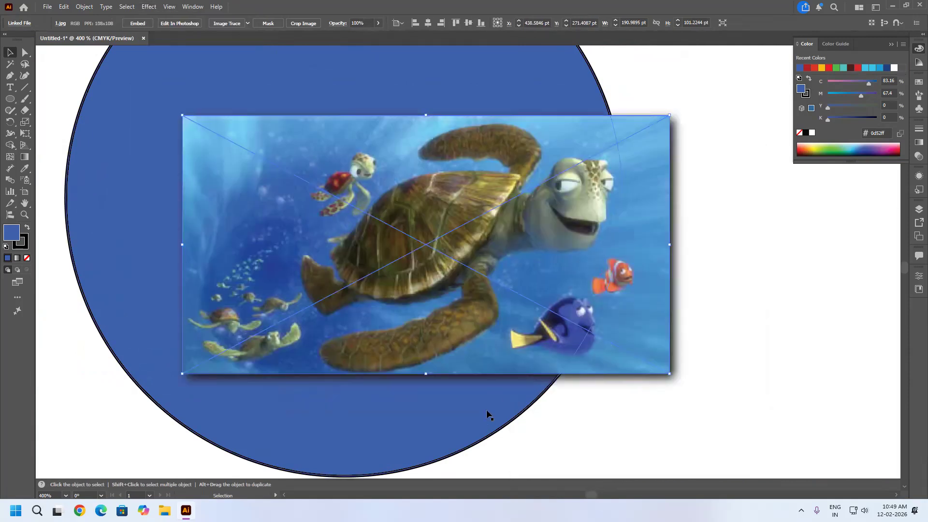
drag(675, 379, 536, 329)
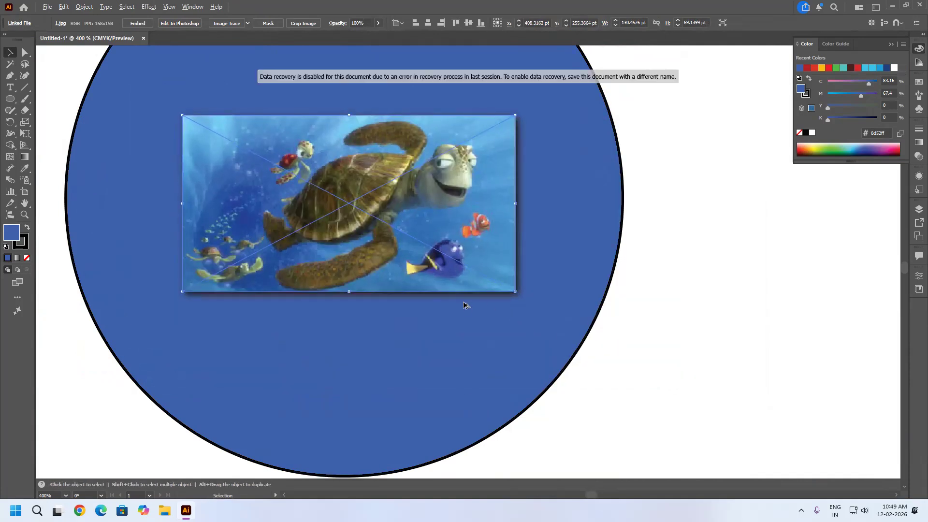
scroll(501, 355, down, 1)
click(674, 384)
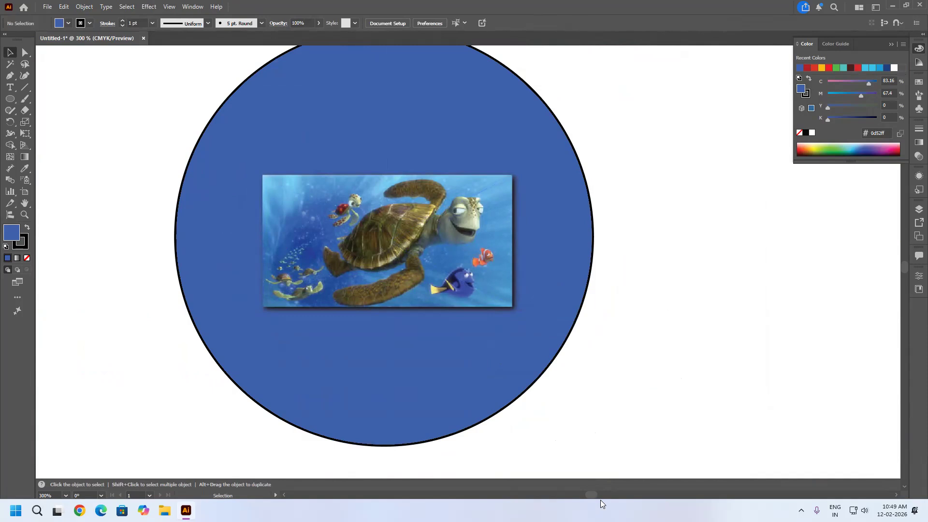
key(ctrl+z)
key(ctrl+z)
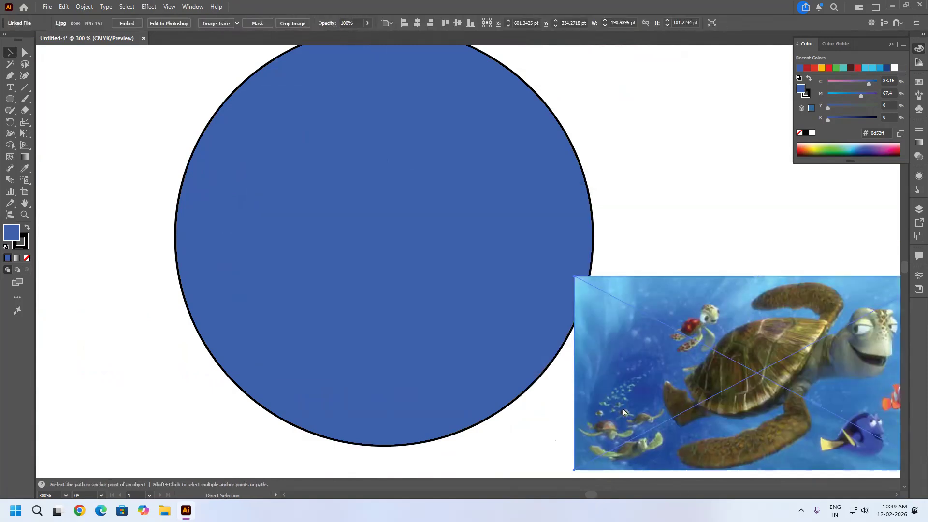
Try the AI_CoolBreeze SVG filter on the turtle image and undo it.
scroll(417, 227, down, 2)
scroll(445, 230, down, 2)
key(space)
drag(637, 323, 616, 344)
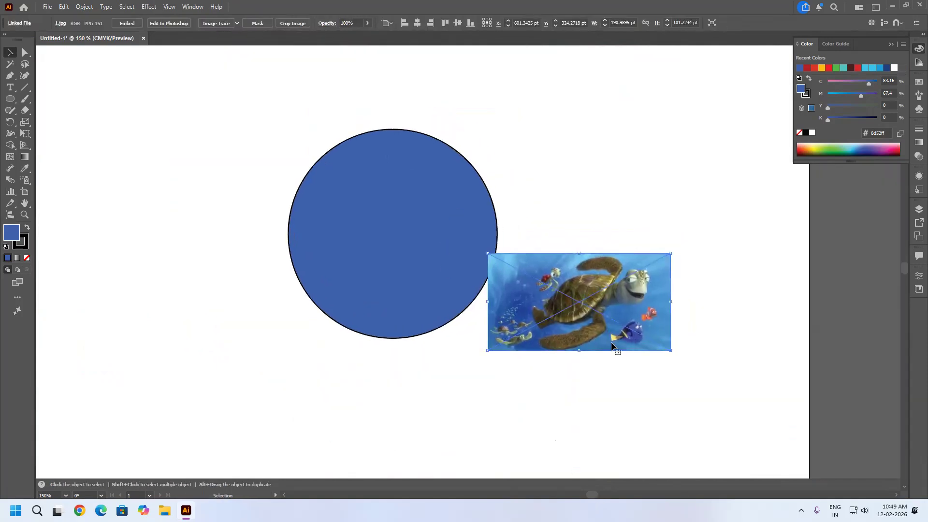
click(149, 6)
mouse_move(192, 125)
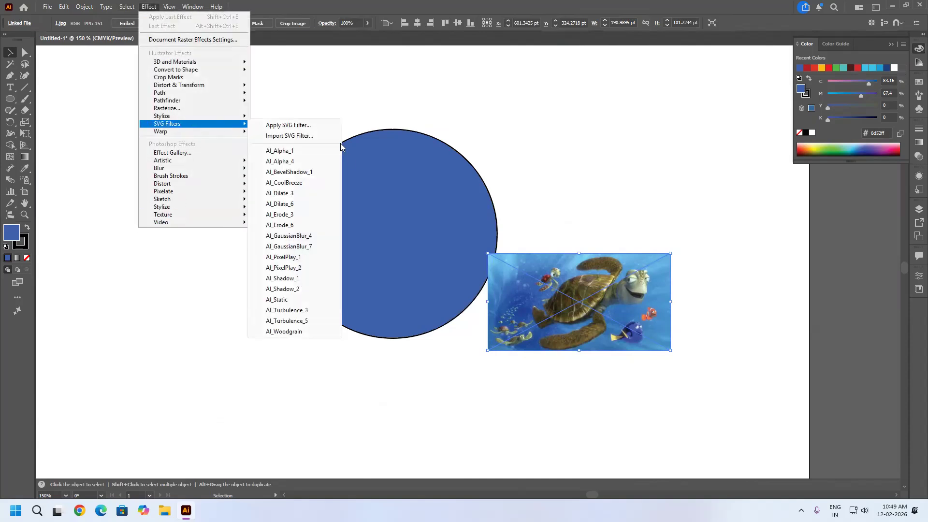
click(292, 186)
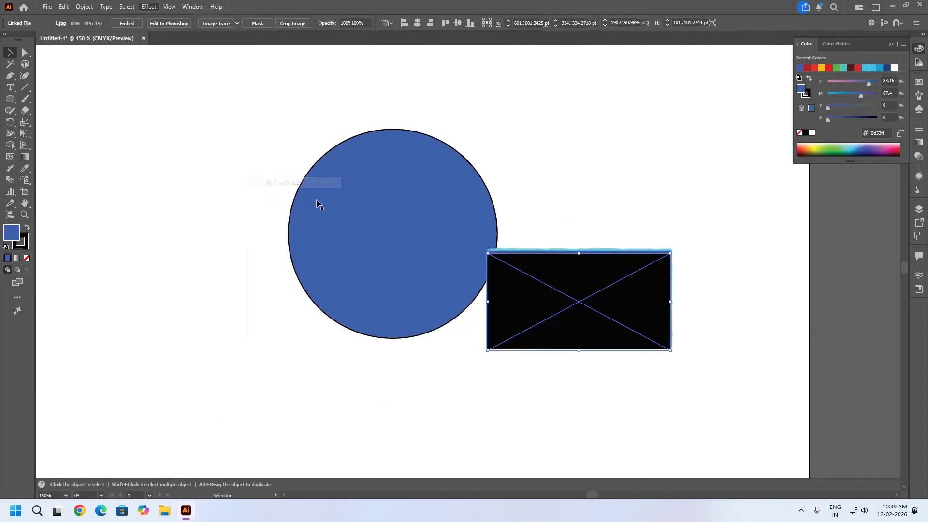
scroll(586, 253, up, 5)
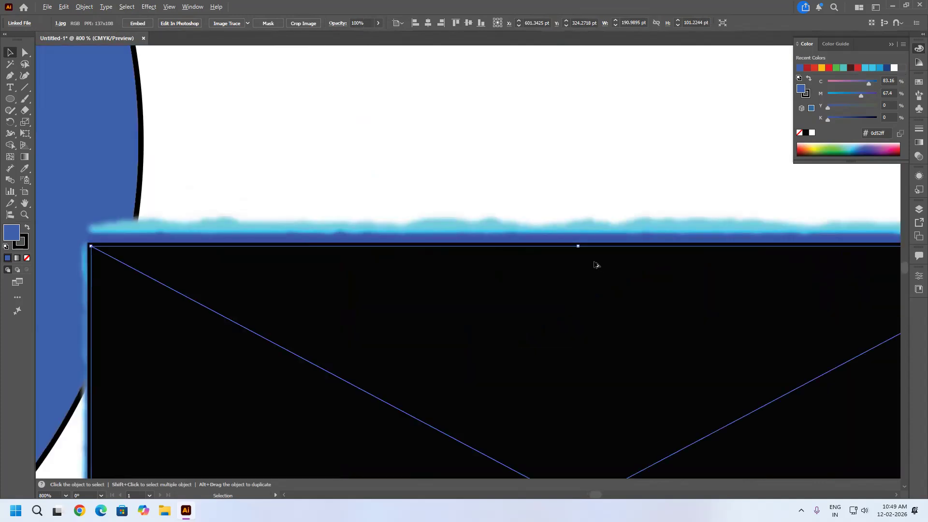
scroll(513, 287, down, 3)
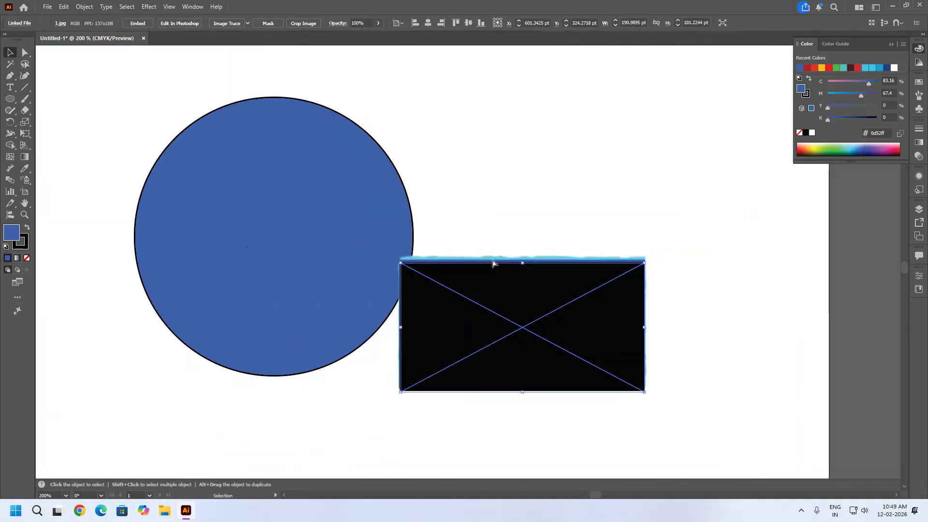
key(ctrl+z)
Try the AI_CoolBreeze SVG filter on the blue circle and undo it.
click(322, 212)
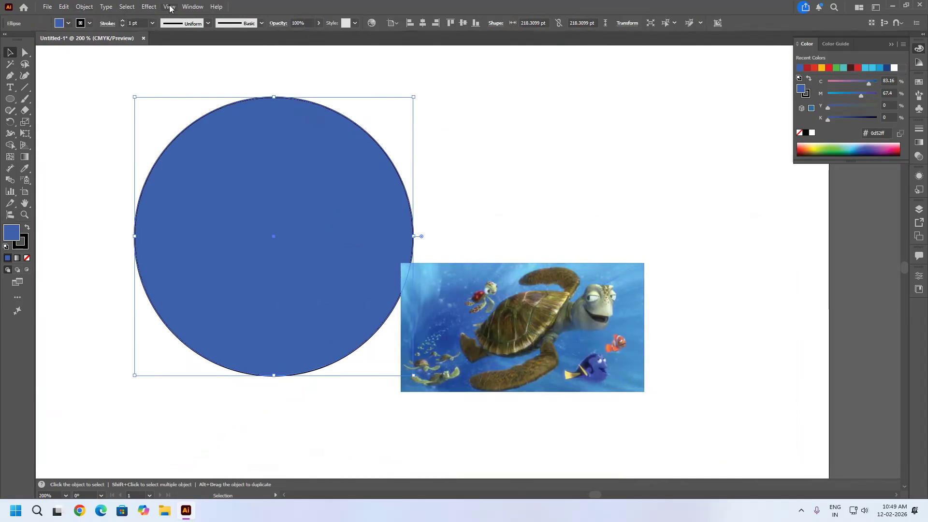
click(149, 7)
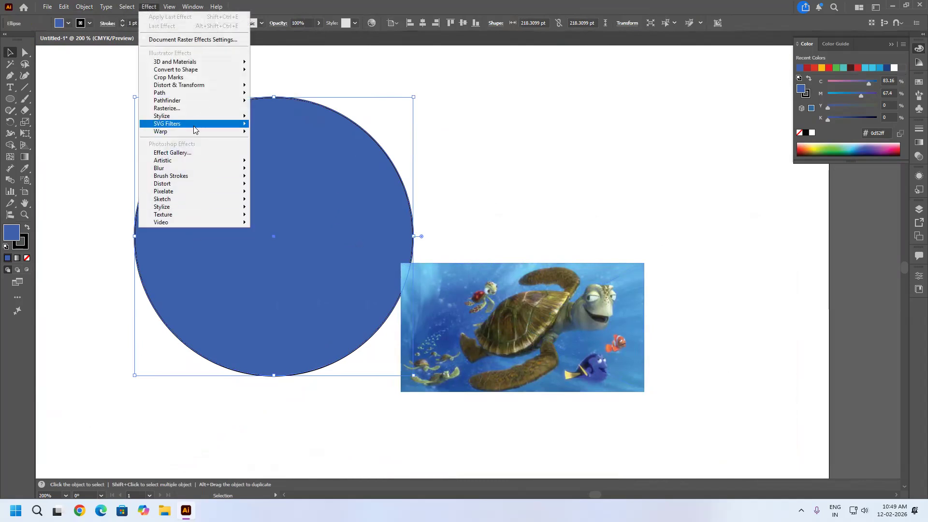
mouse_move(232, 128)
click(291, 184)
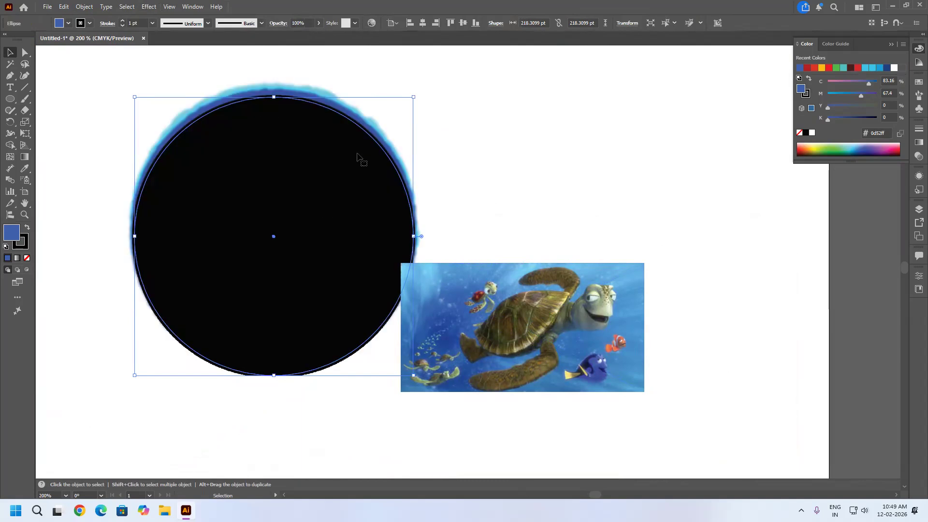
key(ctrl+z)
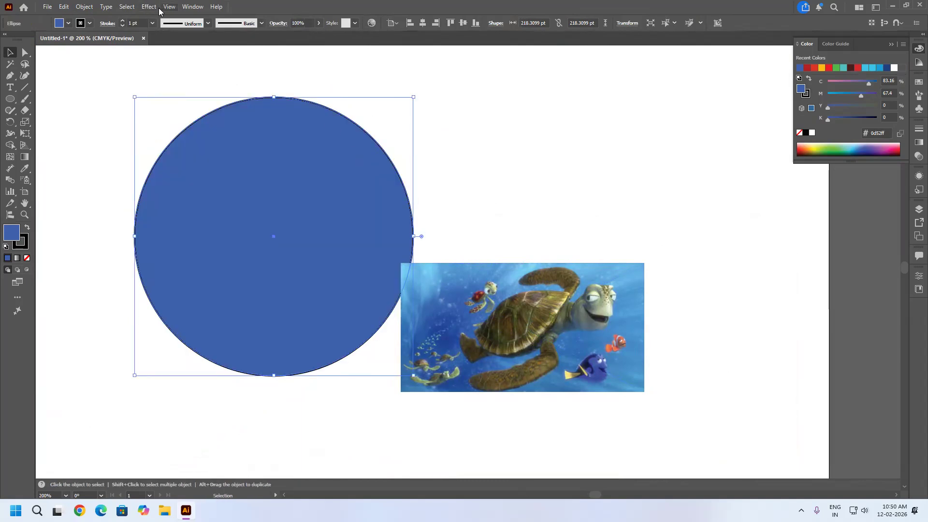
Try the AI_Turbulence_3 SVG filter on the blue circle and undo it.
click(146, 7)
mouse_move(193, 125)
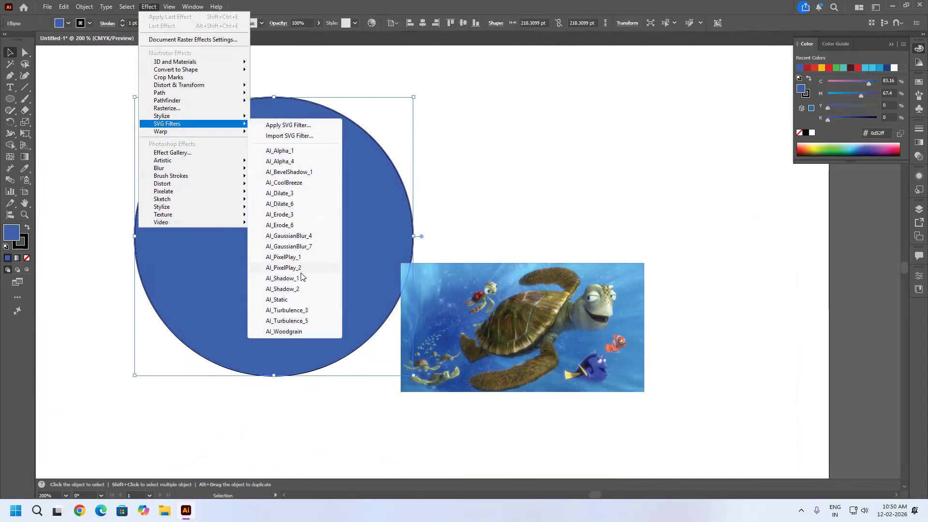
click(286, 312)
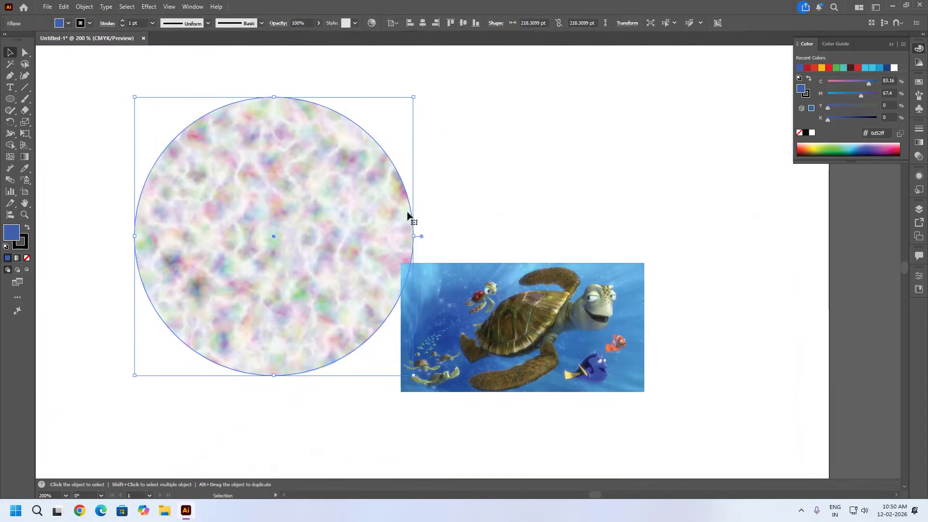
key(ctrl+z)
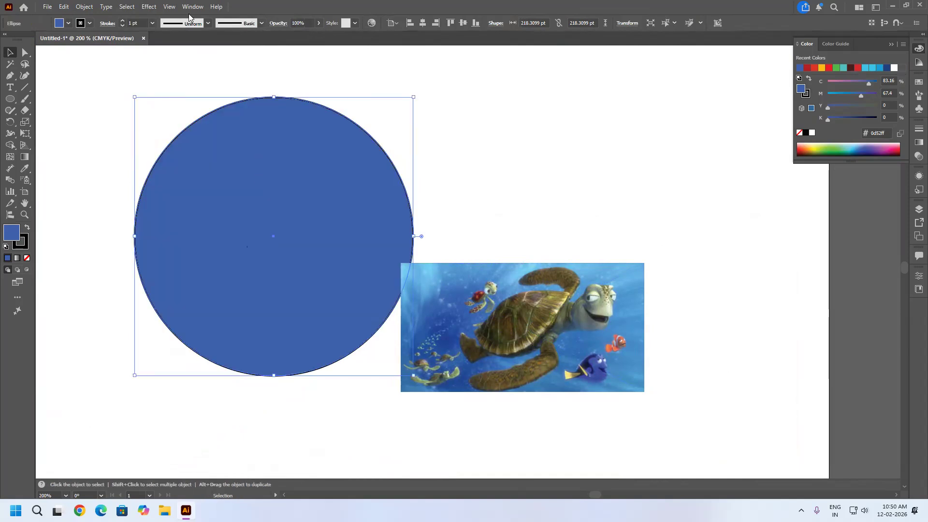
Try the AI_Turbulence_3 SVG filter on the turtle image and undo it.
click(466, 296)
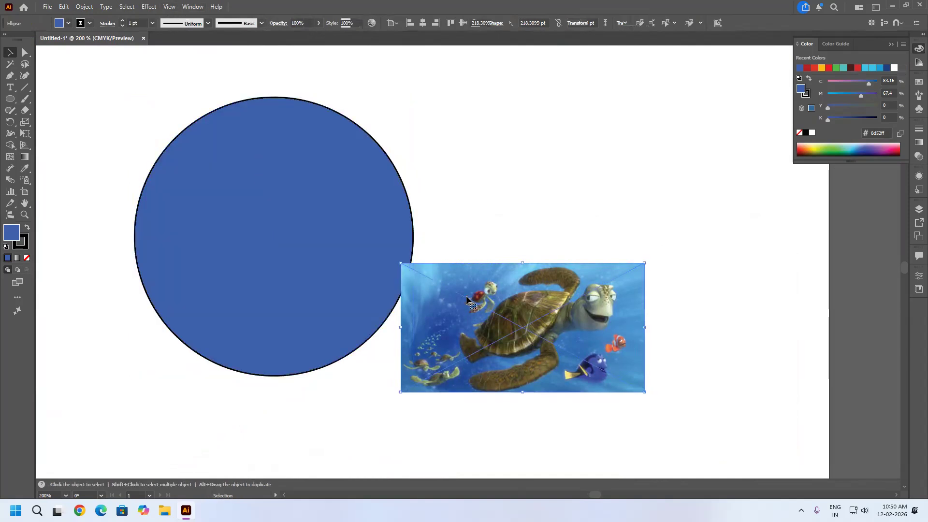
click(150, 6)
mouse_move(188, 127)
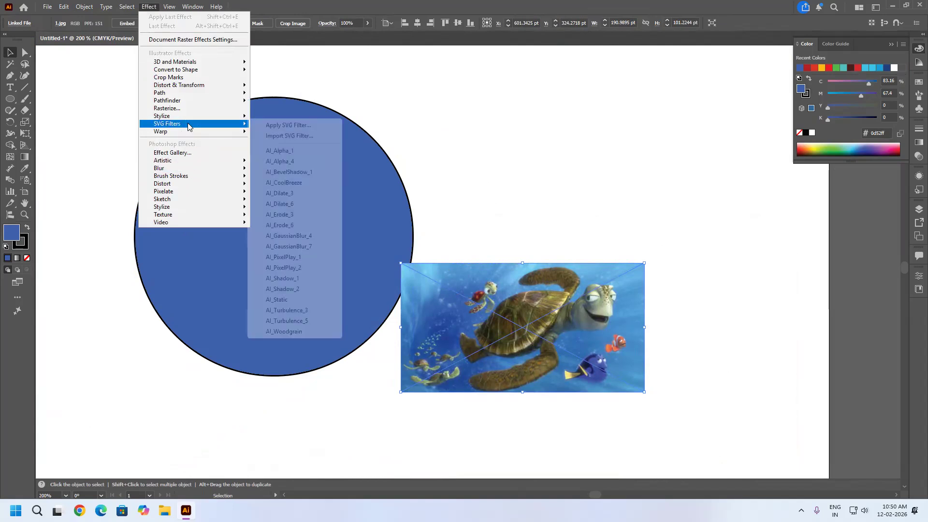
click(299, 311)
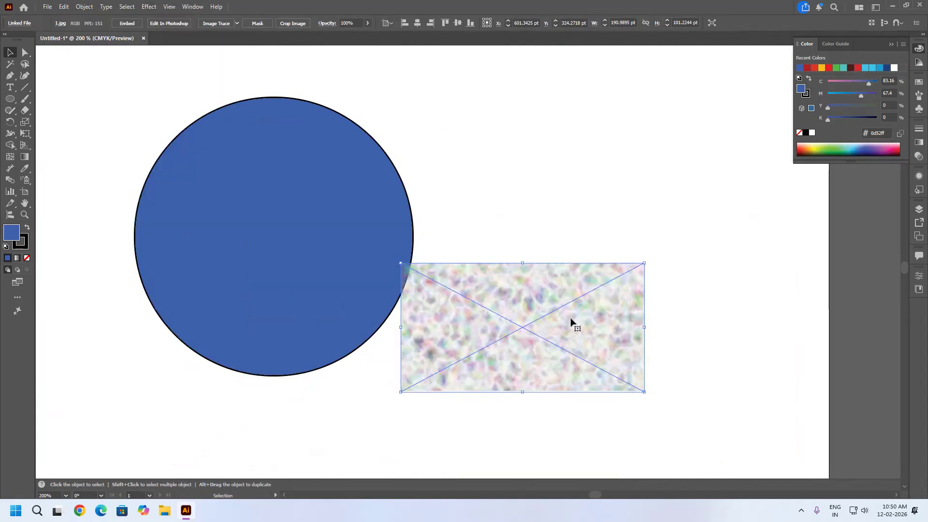
Try the AI_Woodgrain SVG filter on the blue circle and undo it.
click(344, 244)
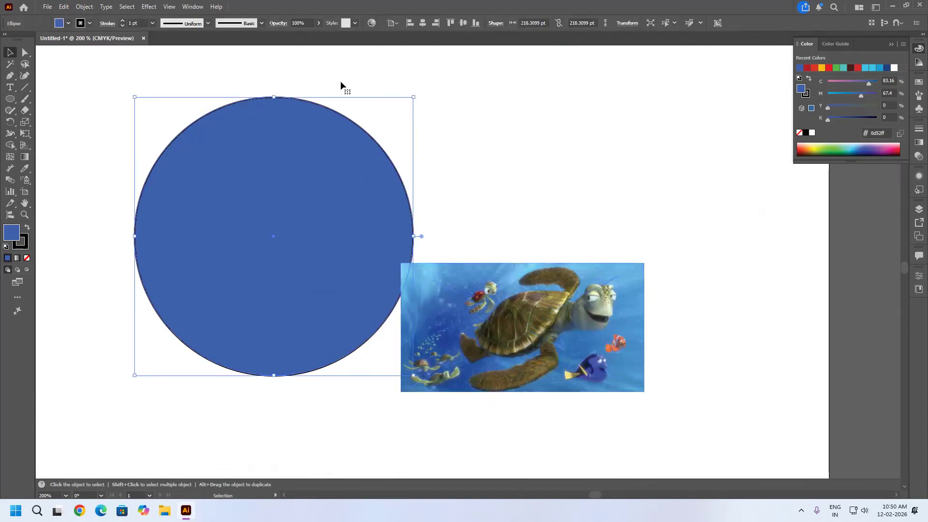
click(150, 6)
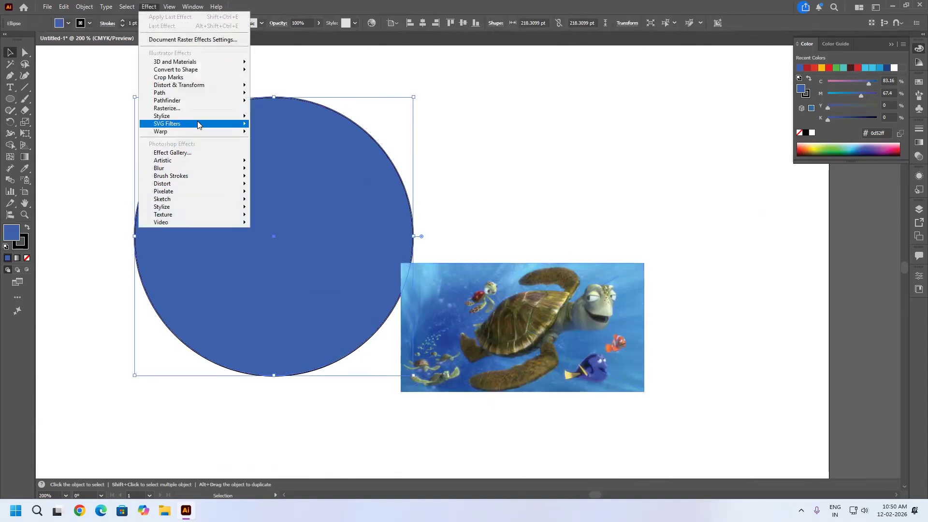
mouse_move(199, 124)
click(301, 331)
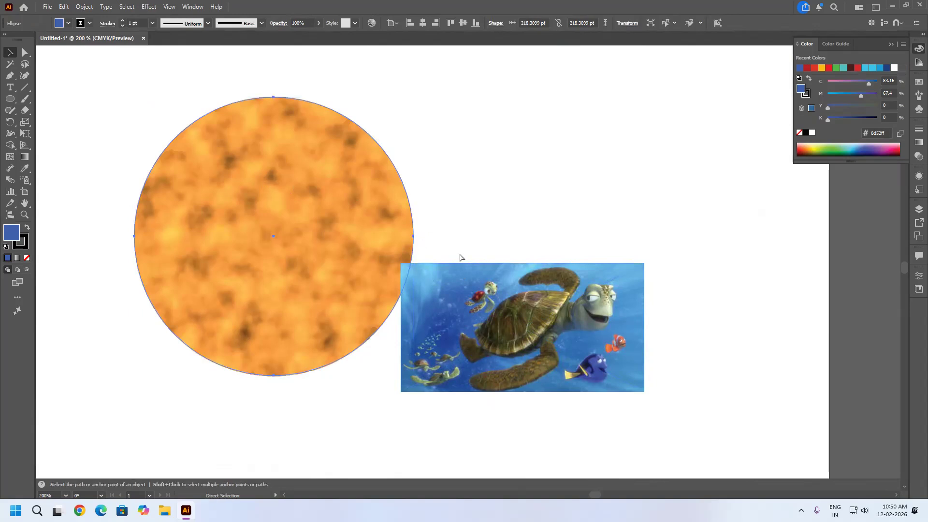
key(ctrl+z)
Preview an Arc warp on the blue circle with a horizontal bend of 97%.
click(148, 7)
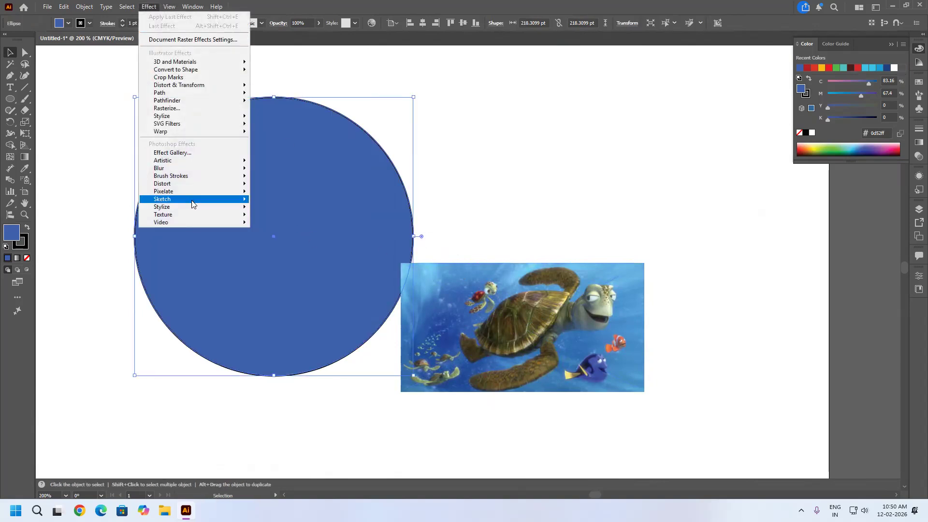
mouse_move(191, 135)
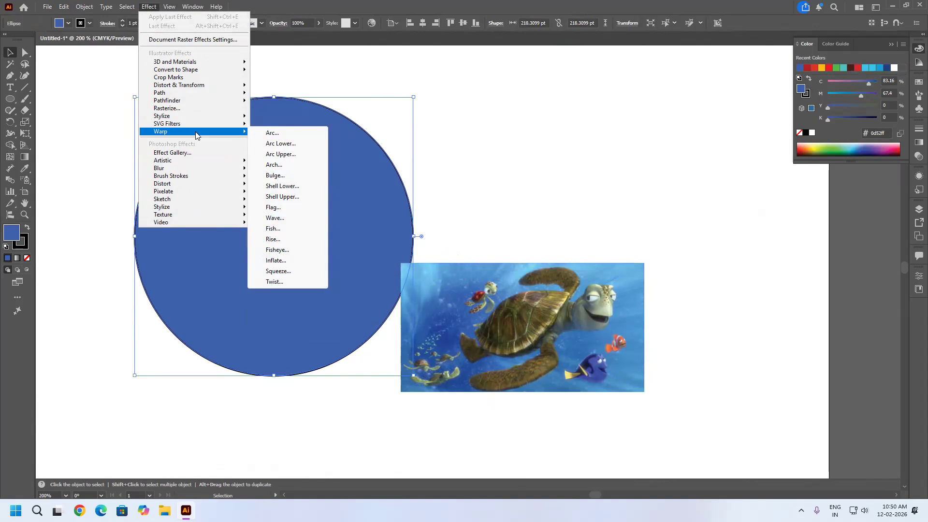
click(273, 133)
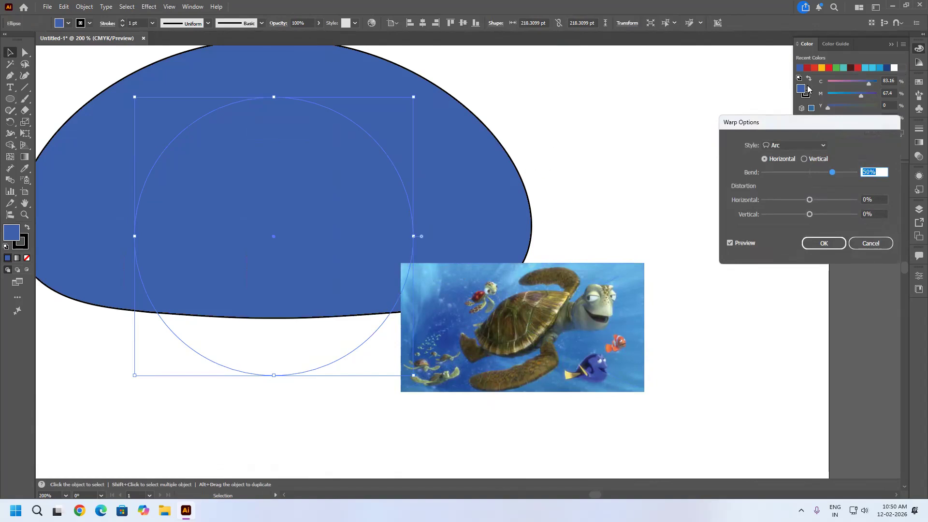
drag(785, 129, 570, 83)
drag(617, 125, 639, 127)
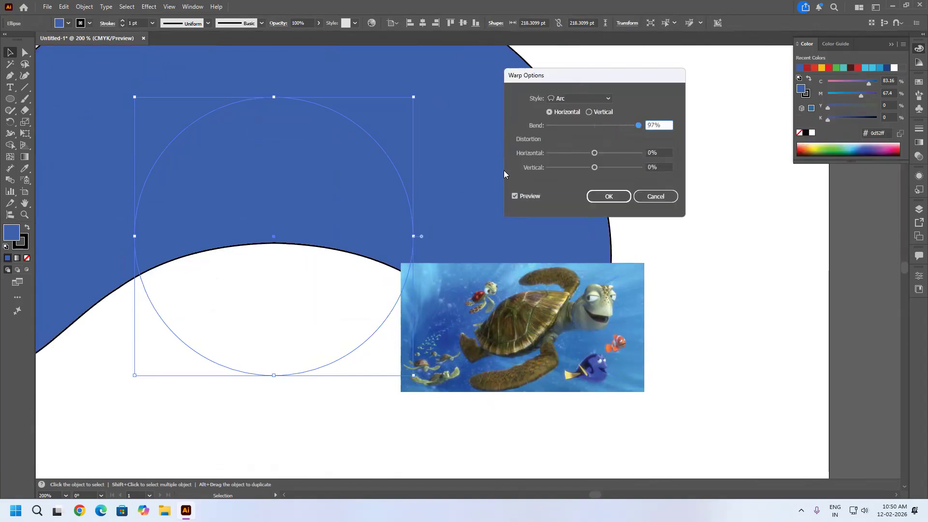
Try small changes to the Arc warp's distortion, and reset its horizontal and vertical distortion to 0%.
mouse_move(594, 153)
mouse_down()
mouse_move(572, 153)
mouse_move(591, 168)
mouse_move(594, 153)
mouse_up()
click(565, 168)
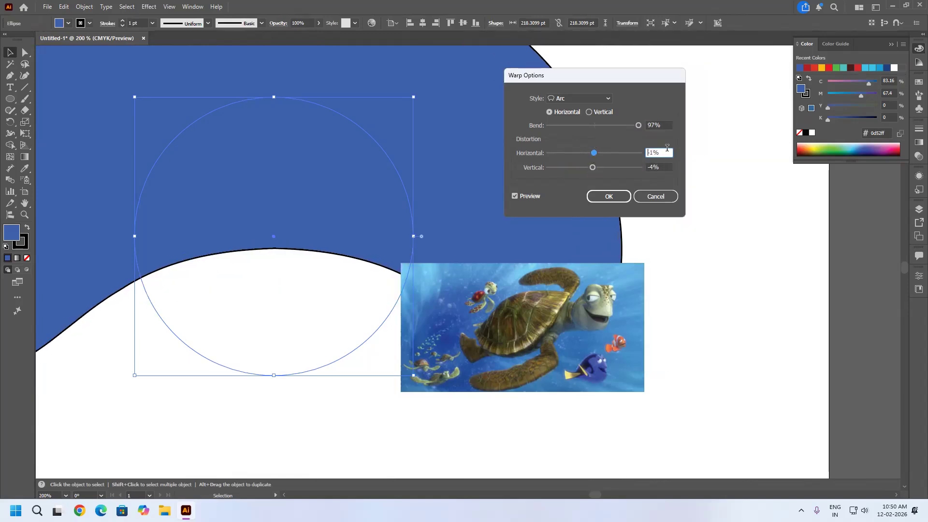
text(0)
key(Tab)
text(0)
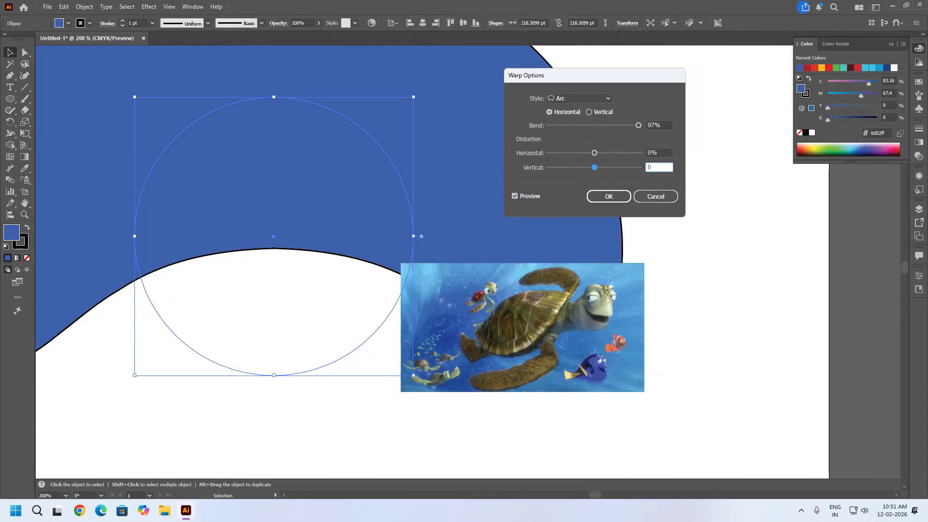
Reduce the Arc warp's bend and cancel the warp on the blue circle.
click(638, 126)
drag(638, 126, 612, 124)
click(656, 196)
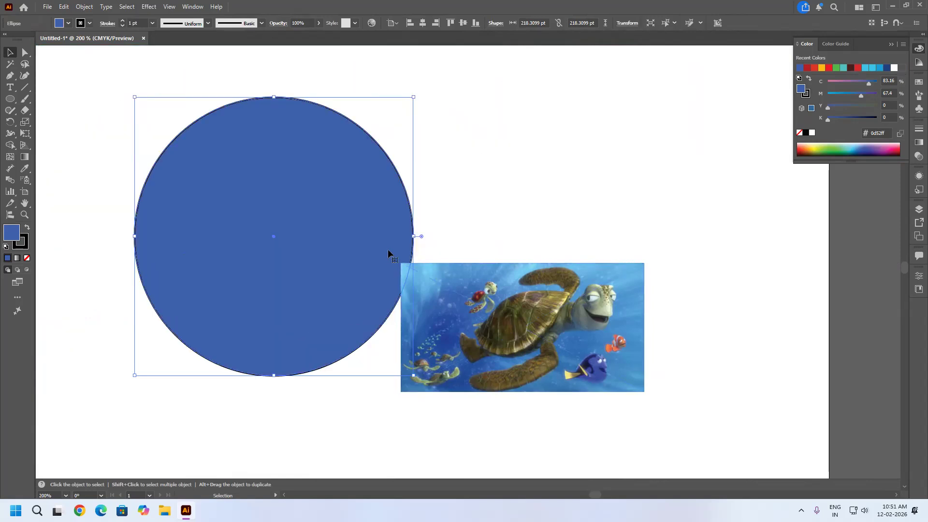
Move the blue circle to the right so it sits behind the right half of the turtle image.
drag(248, 263, 604, 272)
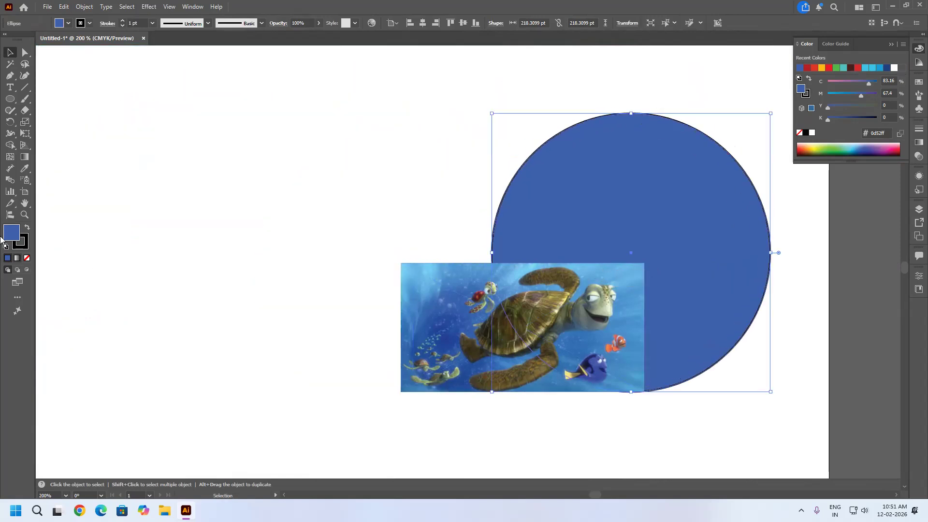
Draw a narrow vertical blue rectangle about 7 × 109 pt in the empty area beside the turtle image, with no stroke.
drag(10, 99, 48, 101)
drag(113, 138, 123, 279)
click(22, 245)
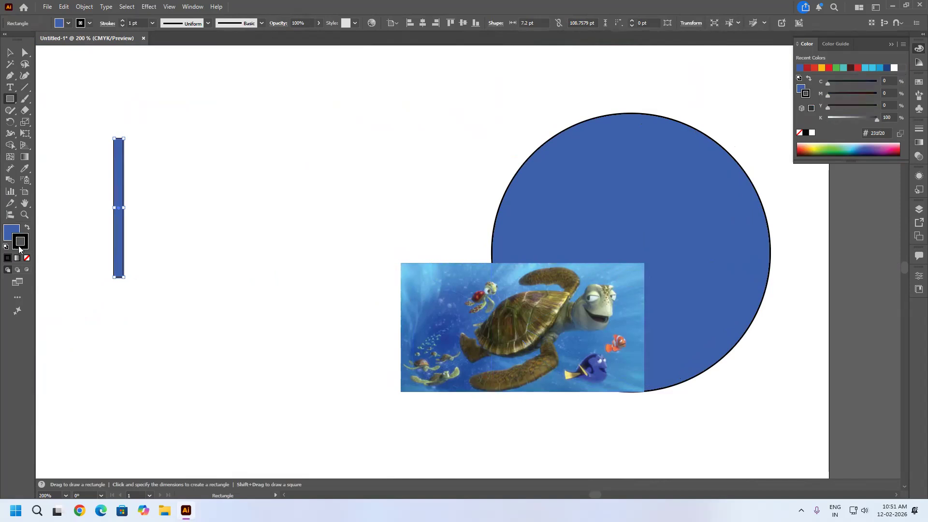
key(/)
key(x)
Duplicate the narrow rectangle sideways with a small gap and repeat the copy until there is a row of eleven stripes.
click(10, 52)
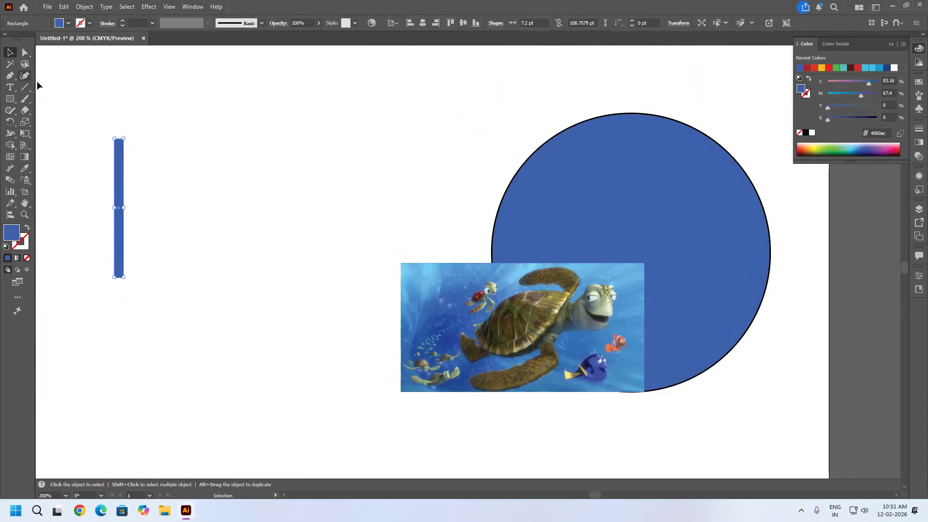
mouse_move(117, 234)
alt+mouse_down()
mouse_move(143, 233)
mouse_move(131, 234)
alt+mouse_up()
key(ctrl+d)
key(ctrl+d)
key(ctrl+d)
key(ctrl+d)
key(ctrl+d)
key(ctrl+d)
key(ctrl+d)
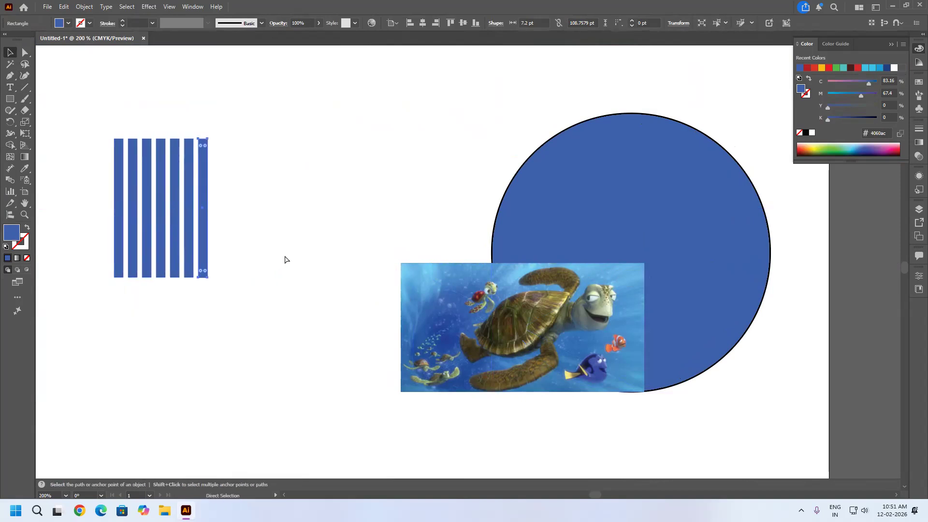
key(ctrl+d)
key(ctrl+d)
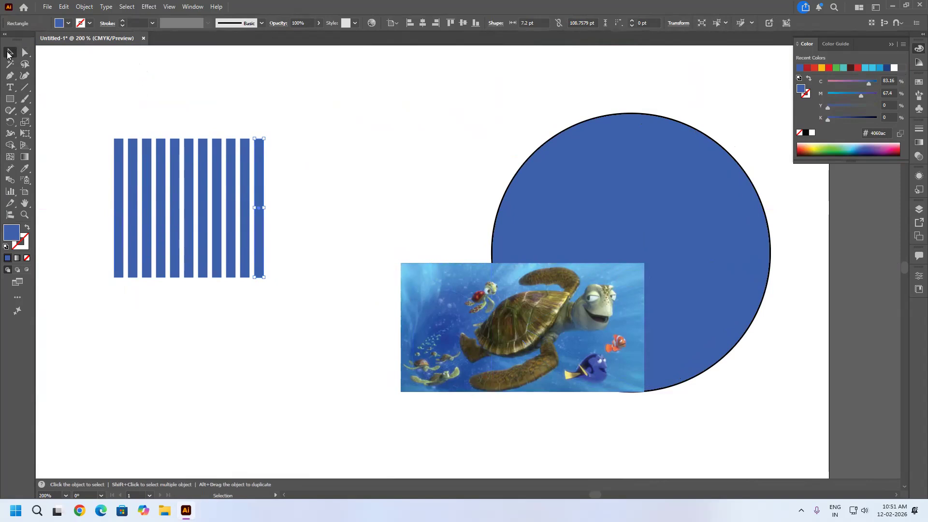
Select all the blue stripes and start an Arc warp effect on them.
click(310, 122)
drag(318, 90, 38, 275)
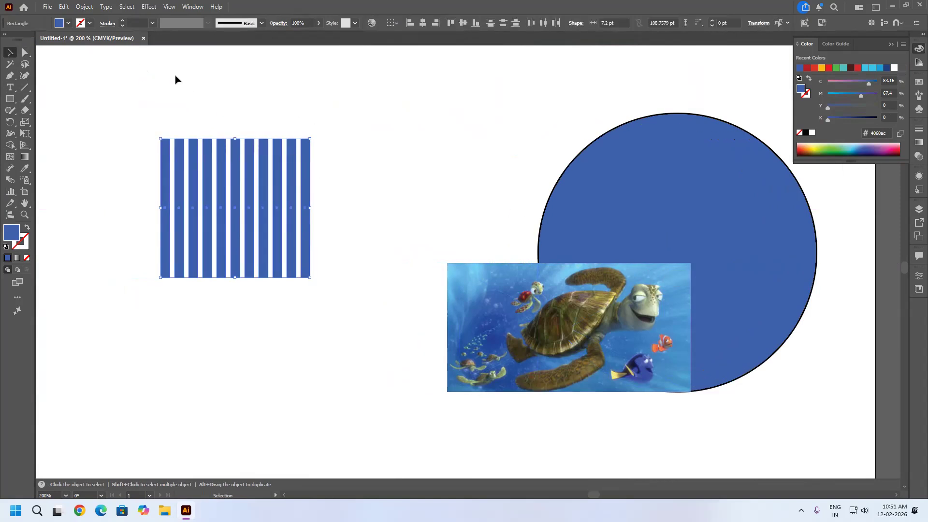
click(149, 6)
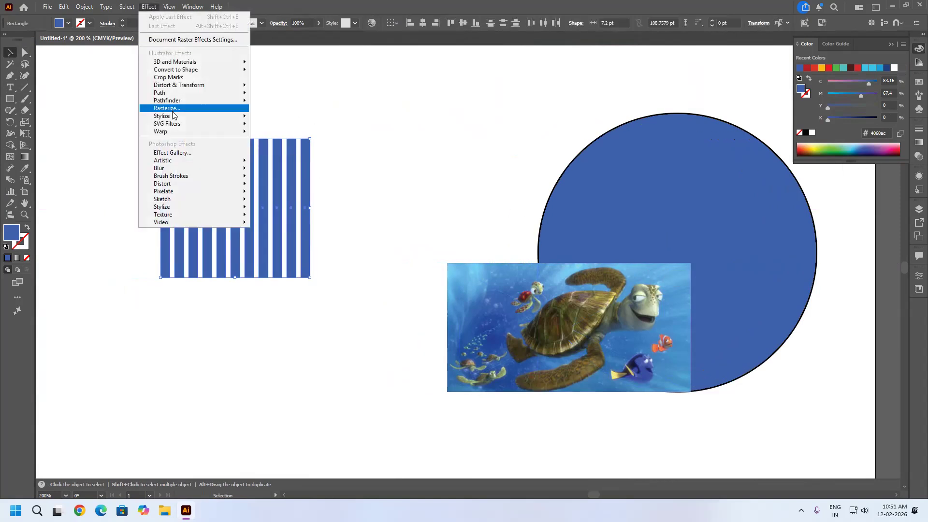
mouse_move(190, 131)
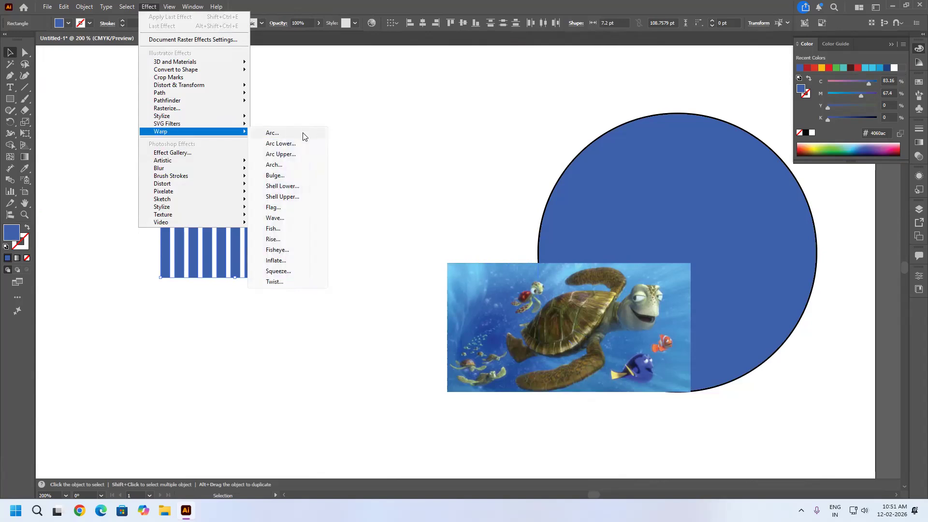
click(297, 134)
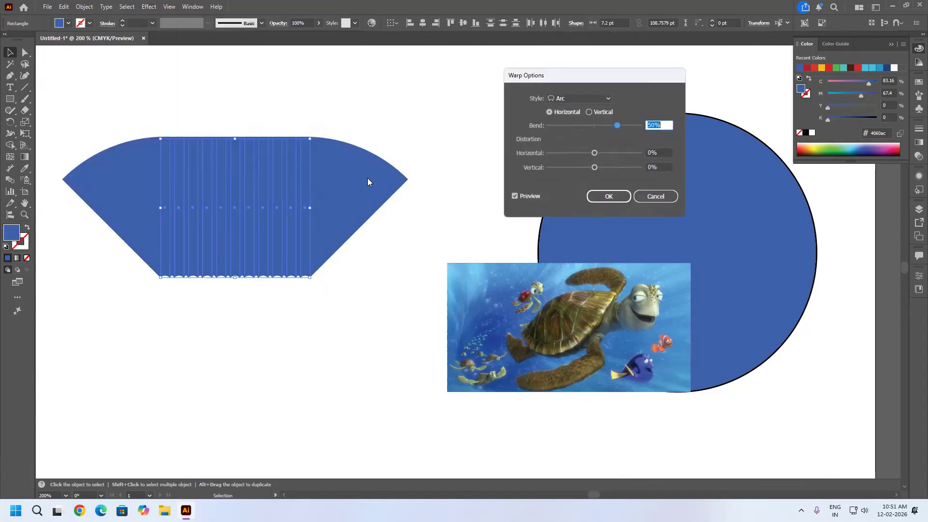
Preview the horizontal Arc warp on the stripes with bend -3%, vertical distortion 0% and horizontal distortion -100%.
drag(619, 130, 594, 169)
double_click(669, 167)
text(0)
click(662, 152)
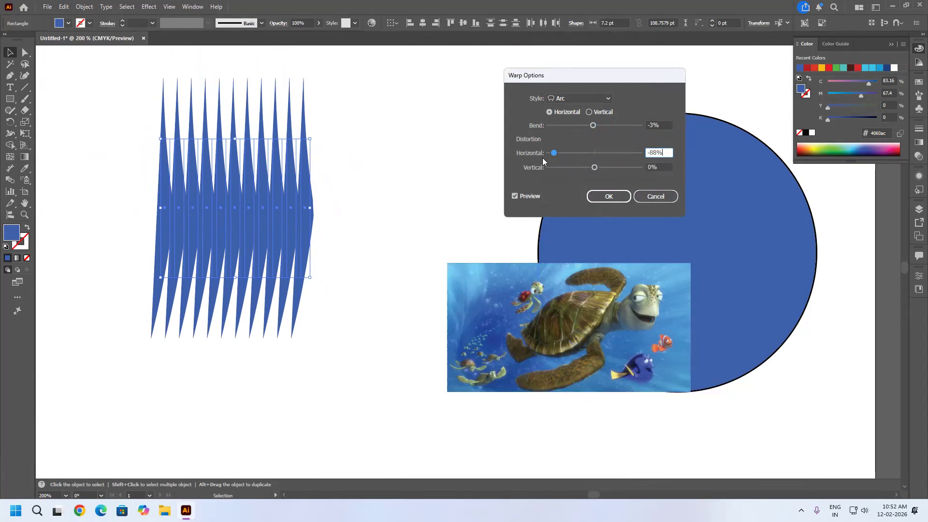
drag(554, 154, 544, 154)
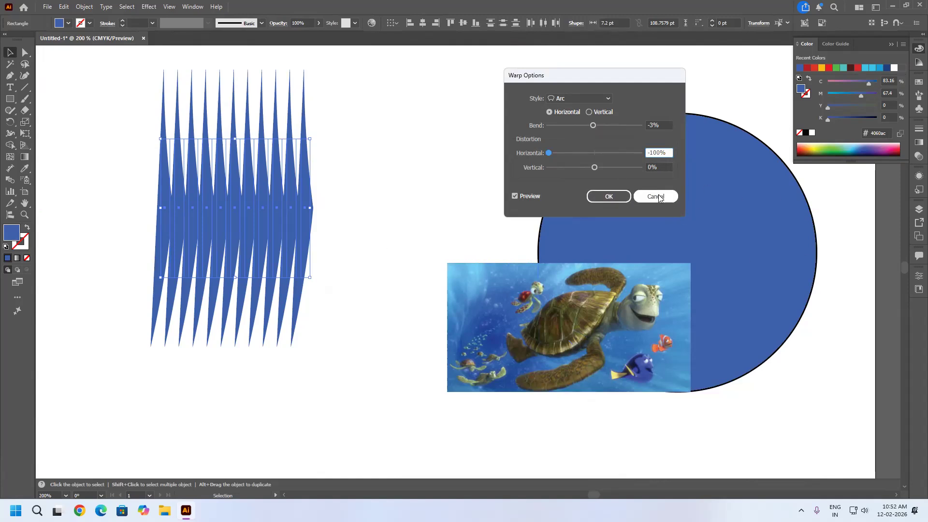
Switch the Arc warp to vertical orientation and reset its horizontal distortion to 0%.
click(589, 112)
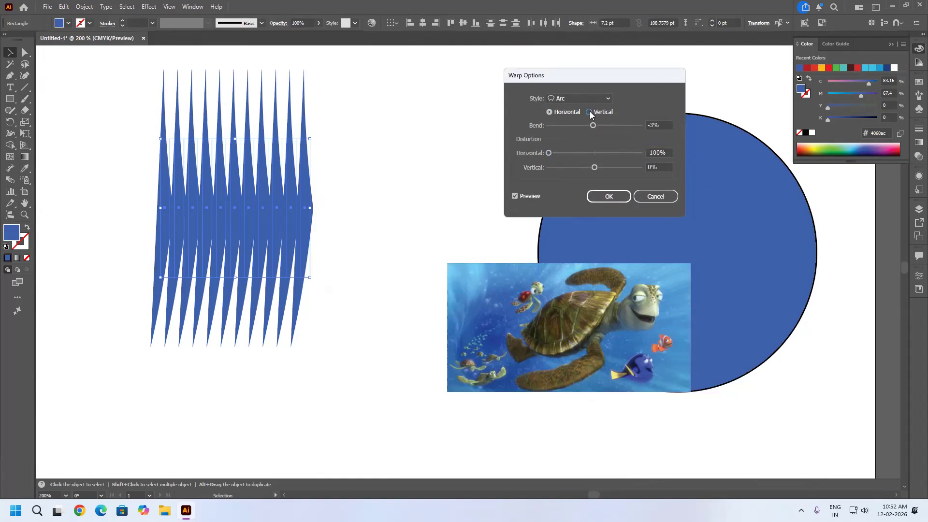
click(560, 112)
click(587, 112)
drag(566, 153, 591, 153)
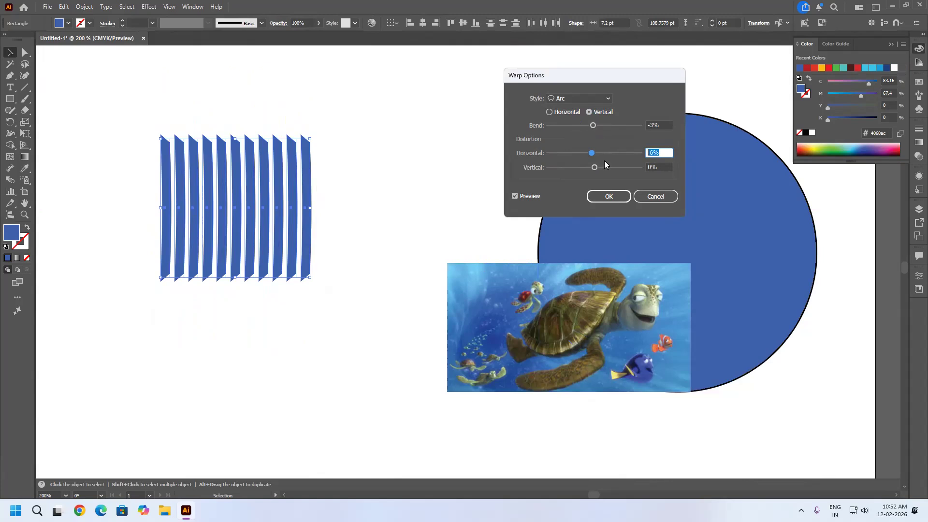
text(0)
key(Tab)
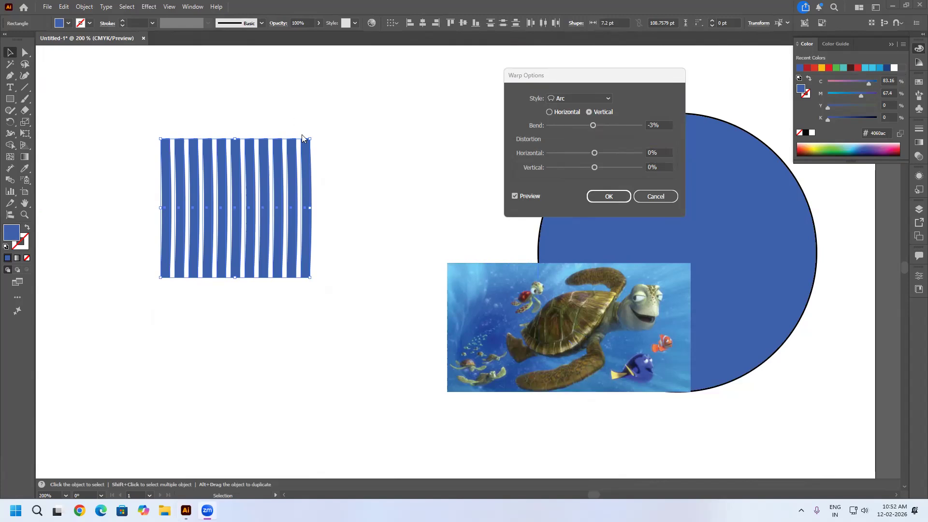
click(658, 153)
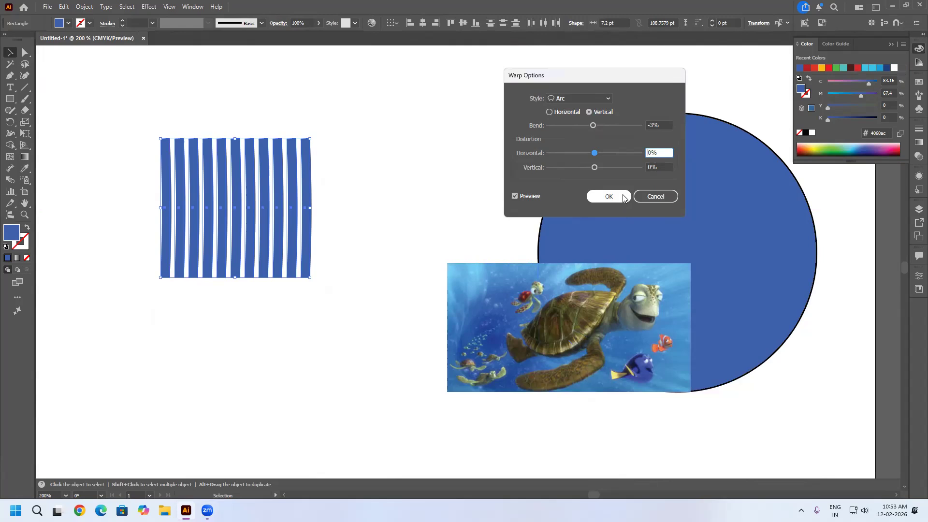
Bend the vertical Arc warp to -44%, try vertical distortions of 100% and -100%, and bring vertical distortion back to 2%.
drag(593, 125, 564, 153)
click(592, 154)
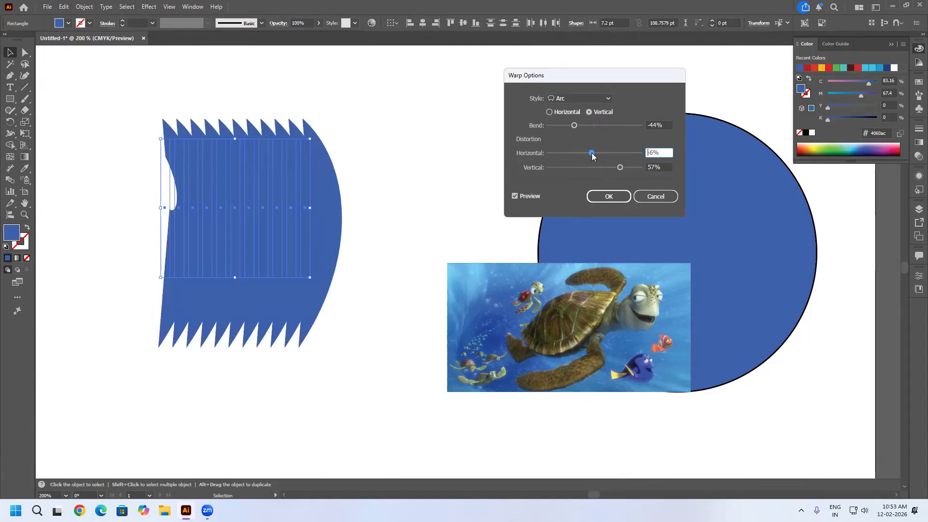
text(0)
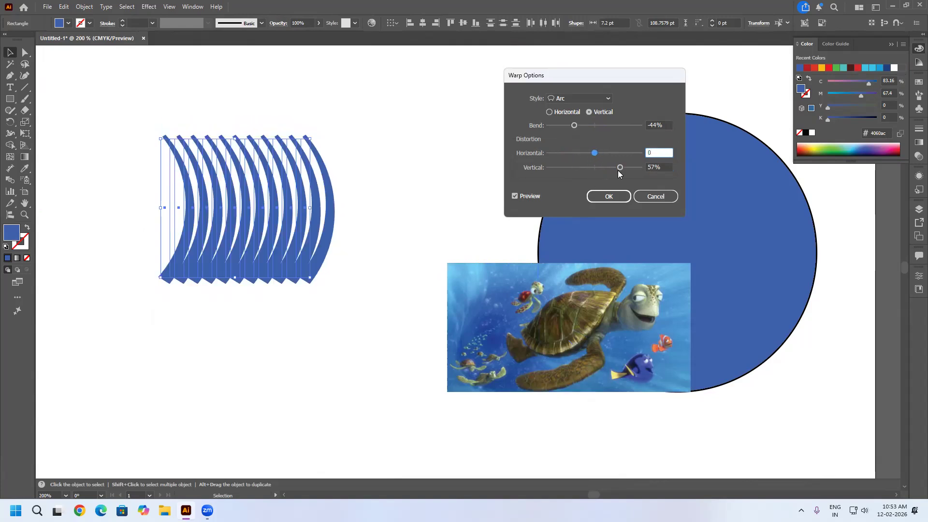
drag(619, 167, 629, 167)
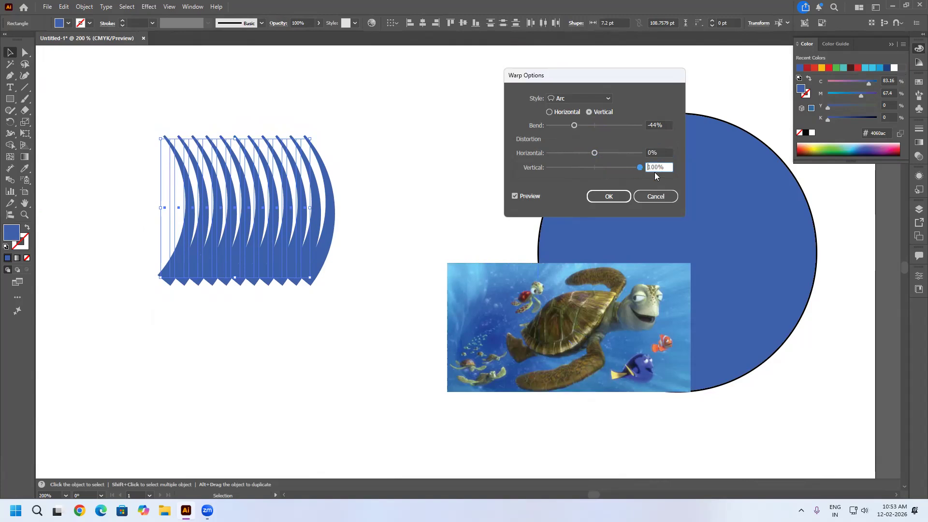
drag(632, 165, 546, 172)
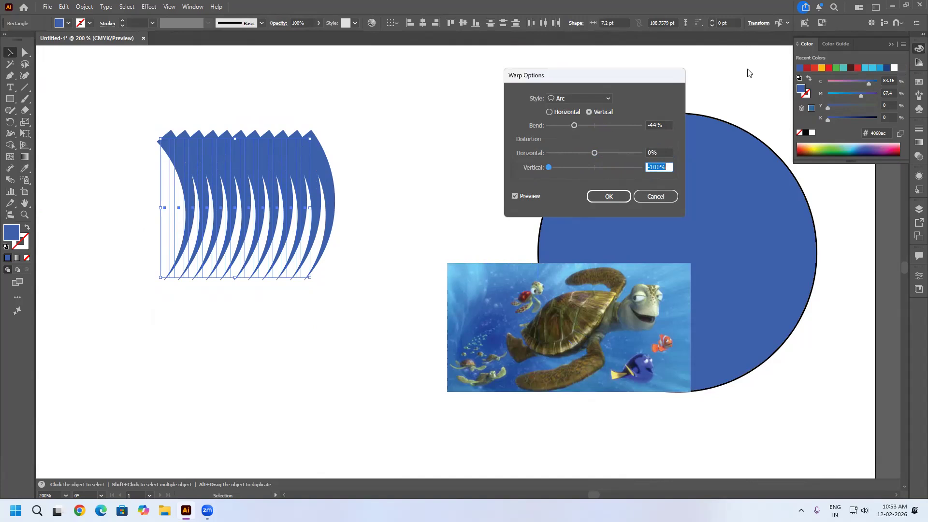
click(595, 169)
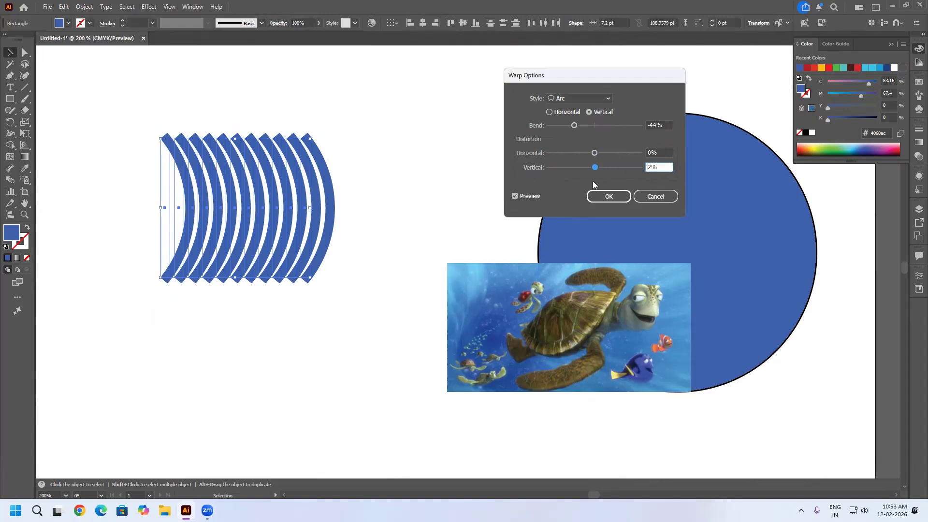
Change the warp style to Arc Lower and preview it in horizontal orientation with bends of 100% and -100%.
click(588, 99)
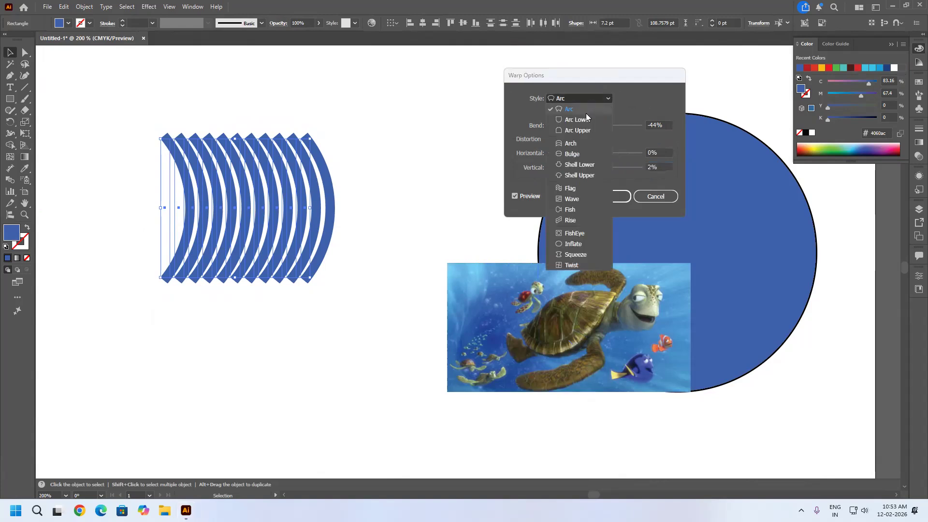
click(583, 120)
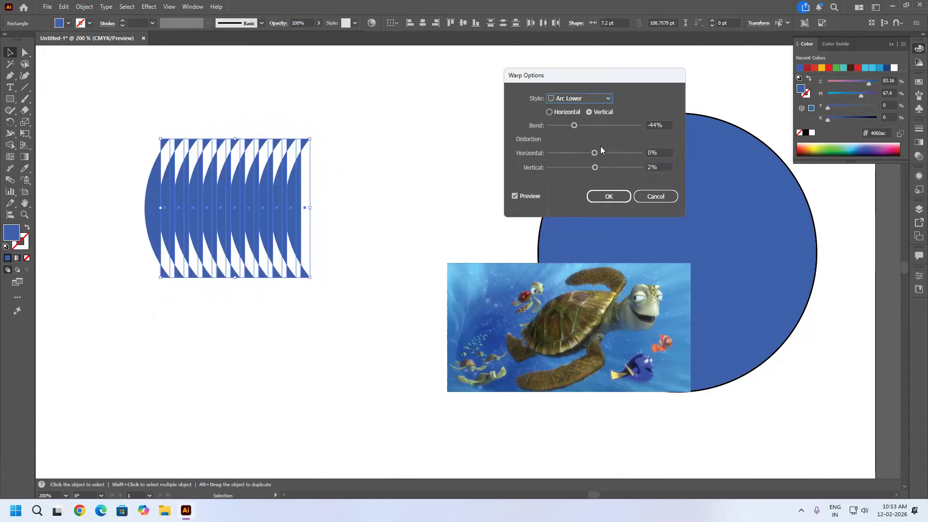
drag(574, 126, 639, 125)
click(550, 112)
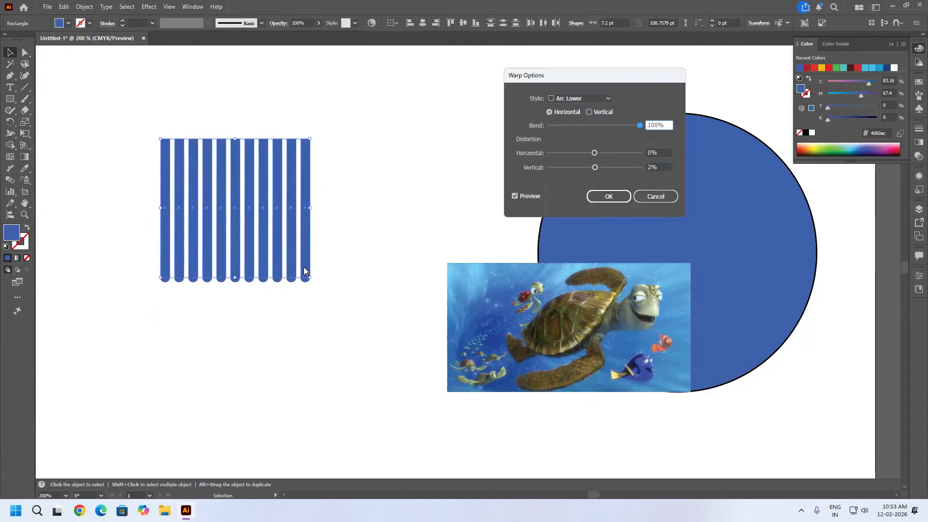
double_click(647, 125)
text(-100)
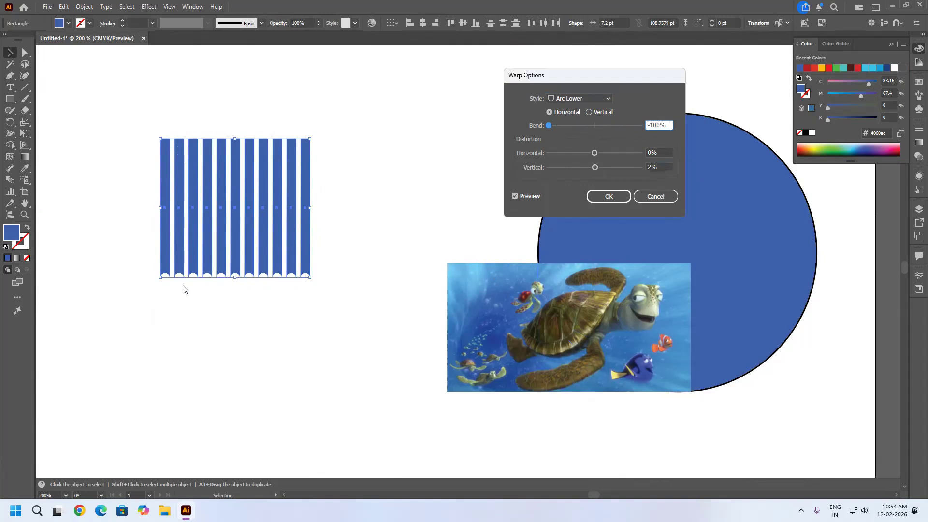
Preview the Arc Lower warp in vertical orientation with a -24% bend.
click(593, 125)
click(589, 112)
mouse_move(592, 126)
mouse_down()
mouse_move(628, 126)
mouse_move(584, 128)
mouse_up()
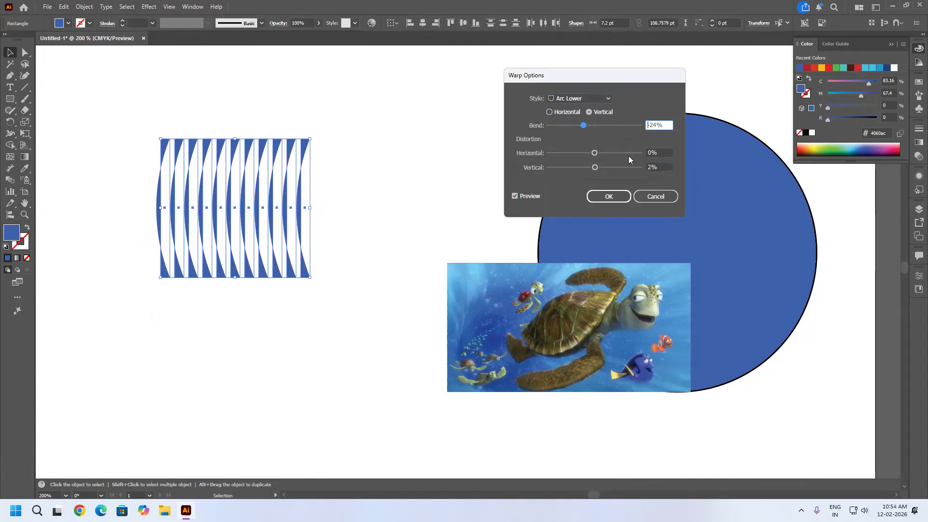
Change the warp style to Arc Upper, preview horizontal bends of 100% and -100%, and return the bend to 1%.
click(607, 99)
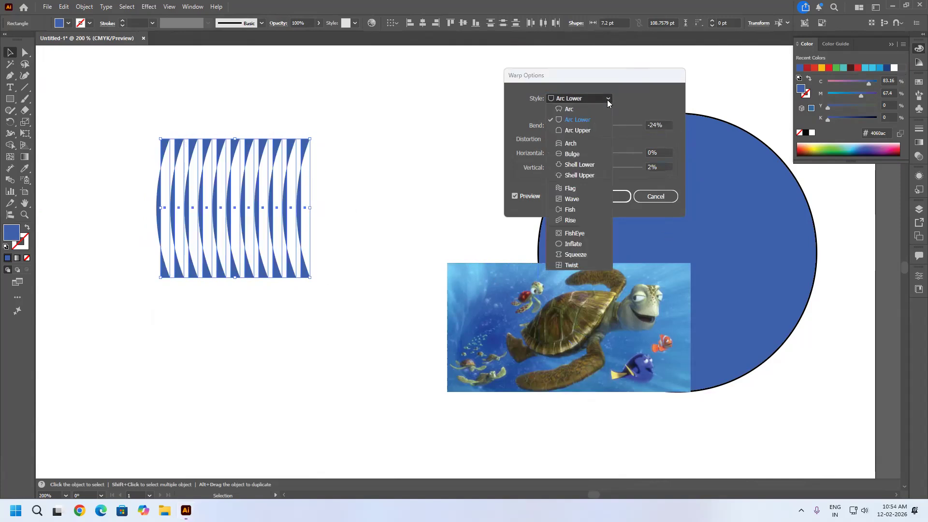
click(589, 130)
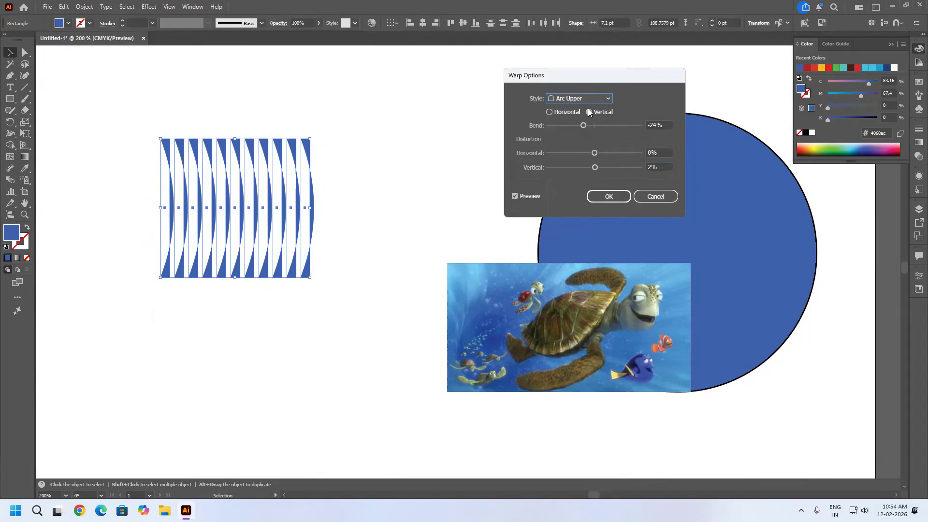
click(568, 113)
drag(582, 126, 640, 127)
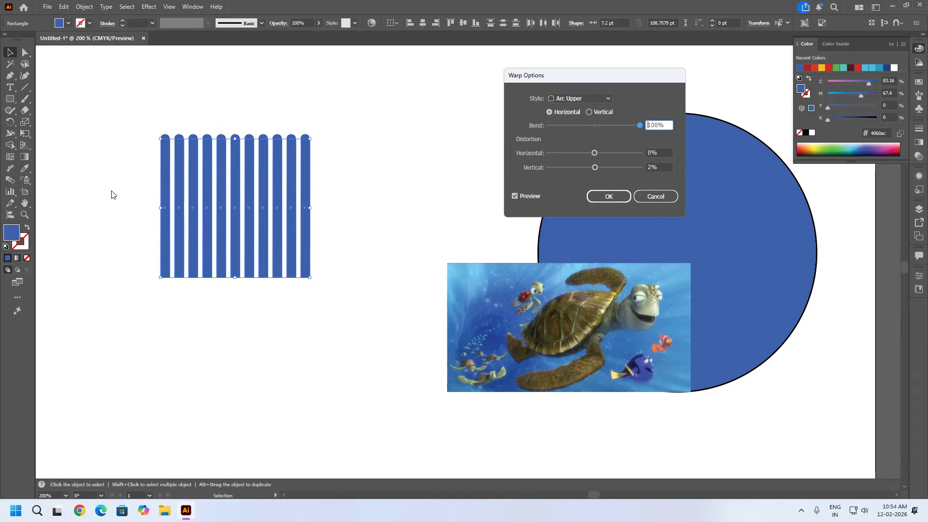
drag(615, 125, 526, 124)
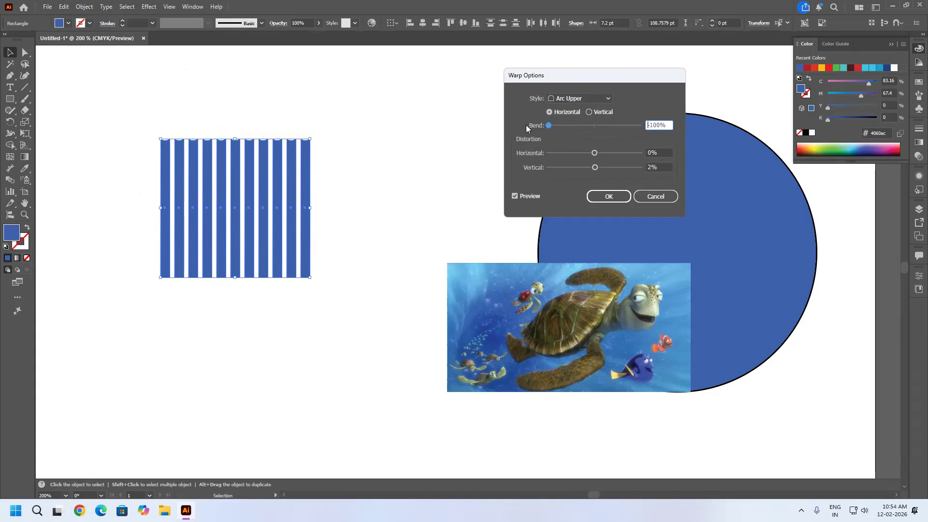
click(594, 124)
Change the warp style to Arch, preview a 100% horizontal bend, and switch to vertical orientation with an 86% bend.
click(582, 99)
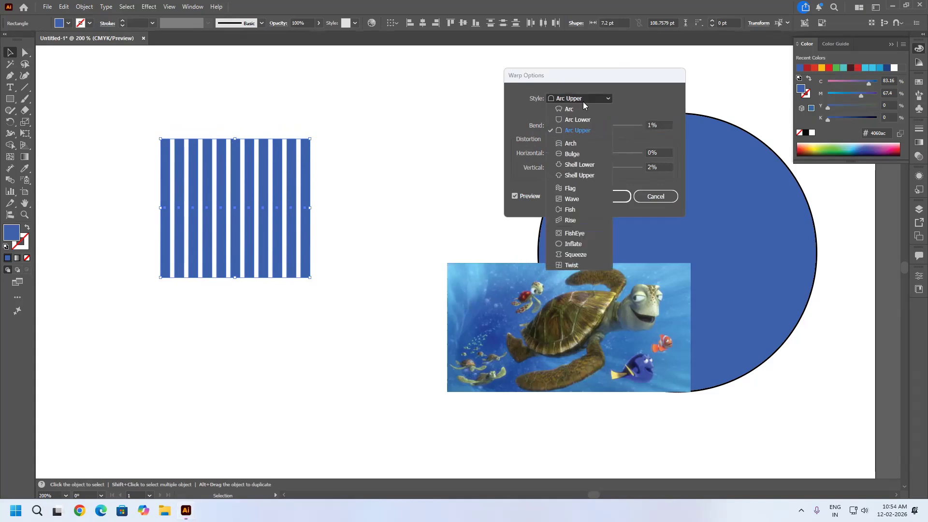
click(578, 143)
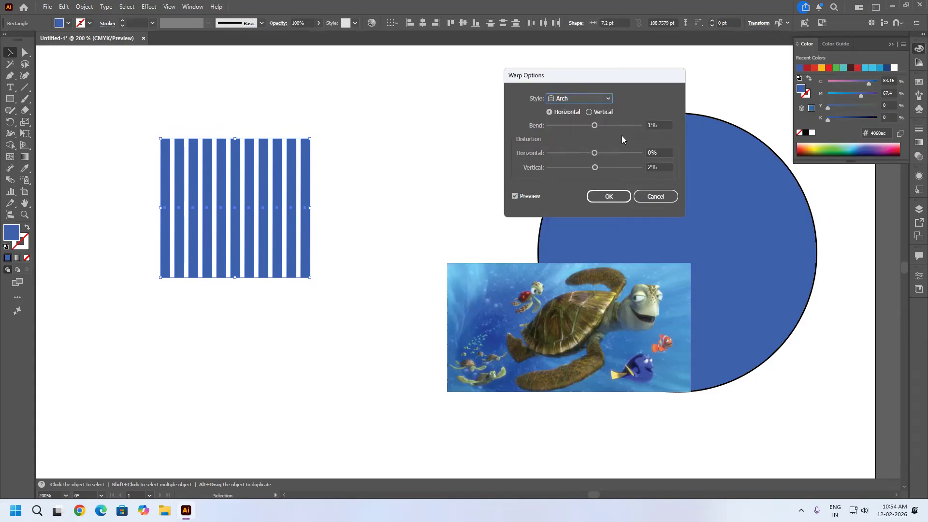
drag(613, 124, 641, 125)
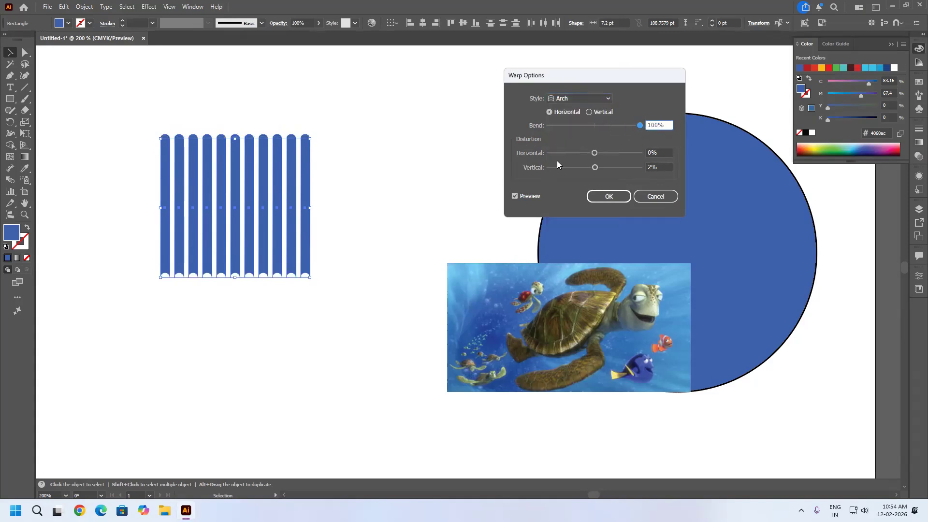
click(590, 113)
click(610, 125)
drag(609, 125, 654, 125)
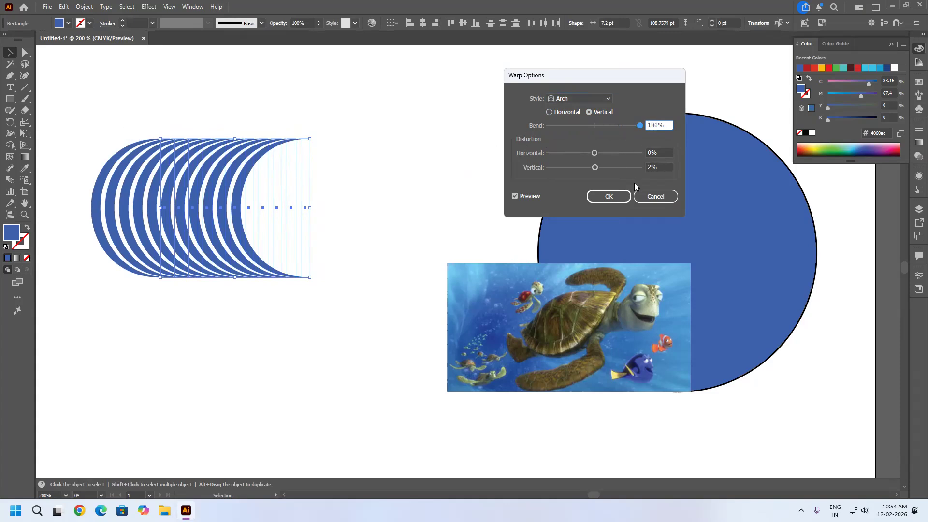
drag(639, 125, 635, 128)
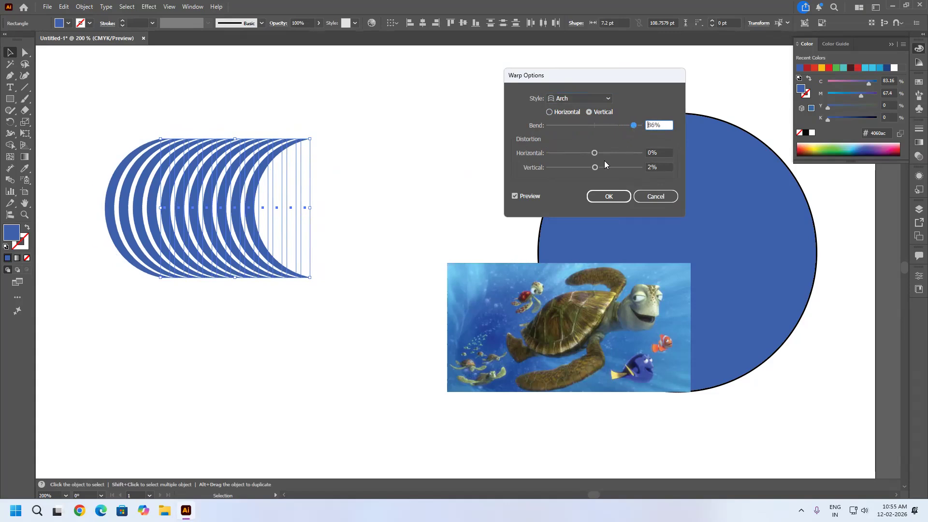
Preview the Arch warp with a 100% vertical distortion, reset both distortions to 0%, and bring the bend to -1%.
drag(594, 157, 690, 175)
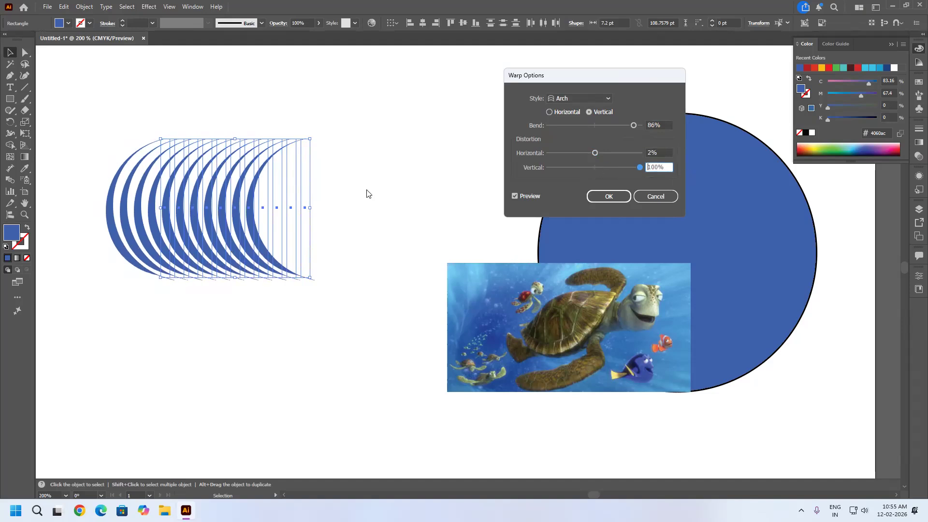
click(596, 167)
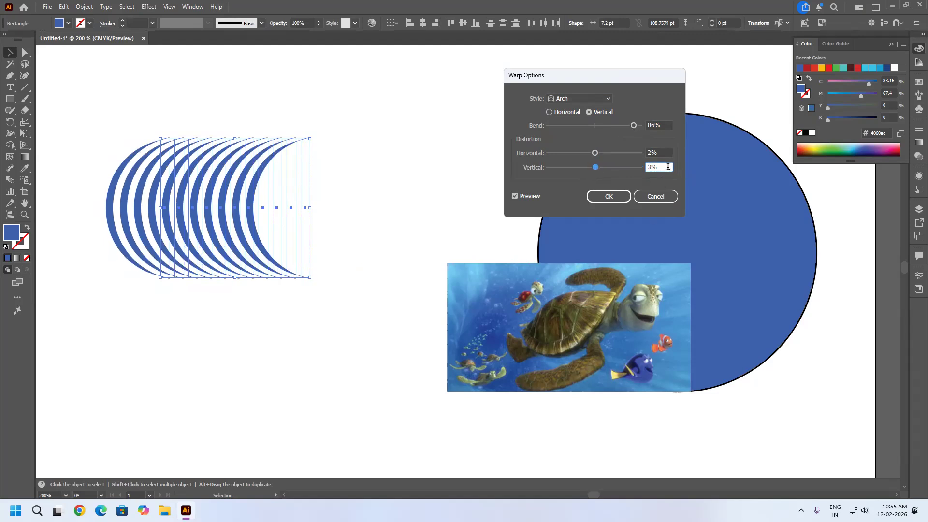
text(0)
click(668, 152)
text(0)
drag(634, 125, 593, 140)
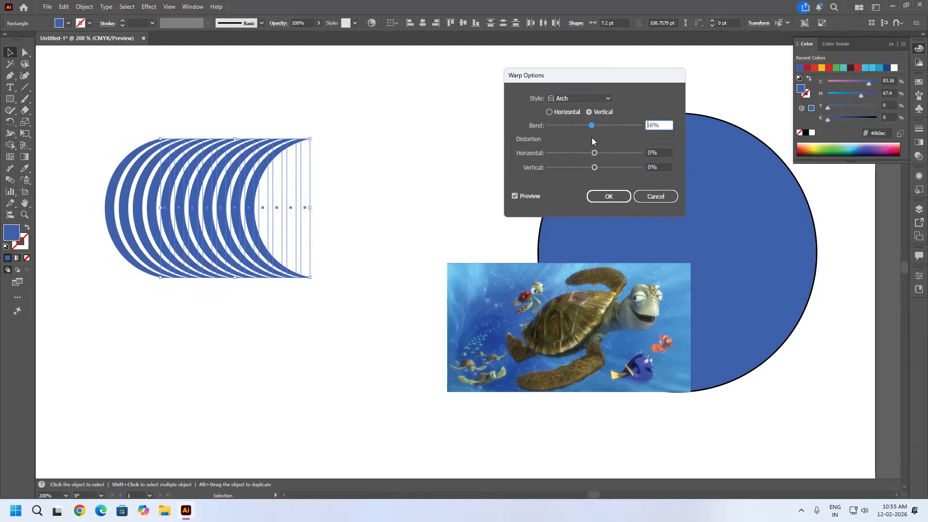
Preview the Bulge warp on the stripes with a -23% vertical bend and compare it with the Shell Upper style.
click(606, 98)
click(573, 155)
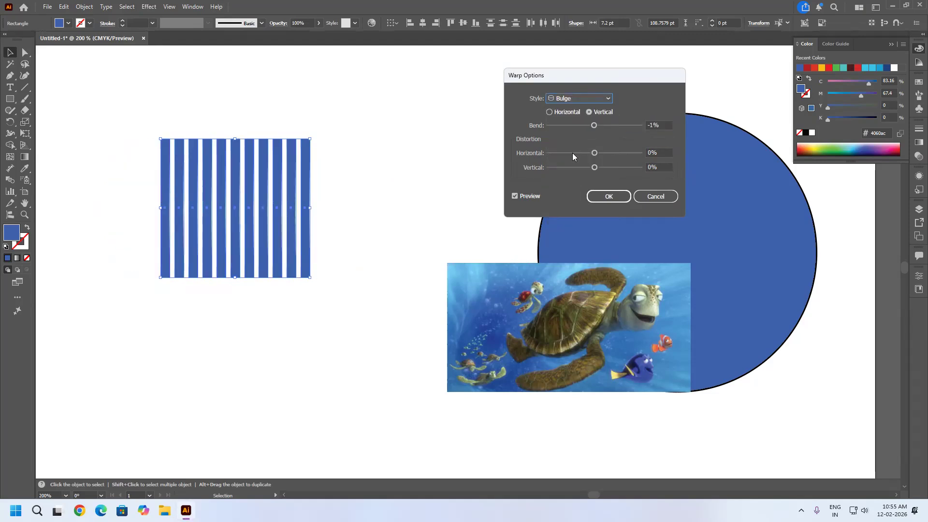
mouse_move(593, 127)
mouse_down()
mouse_move(623, 131)
mouse_move(567, 127)
mouse_move(583, 127)
mouse_up()
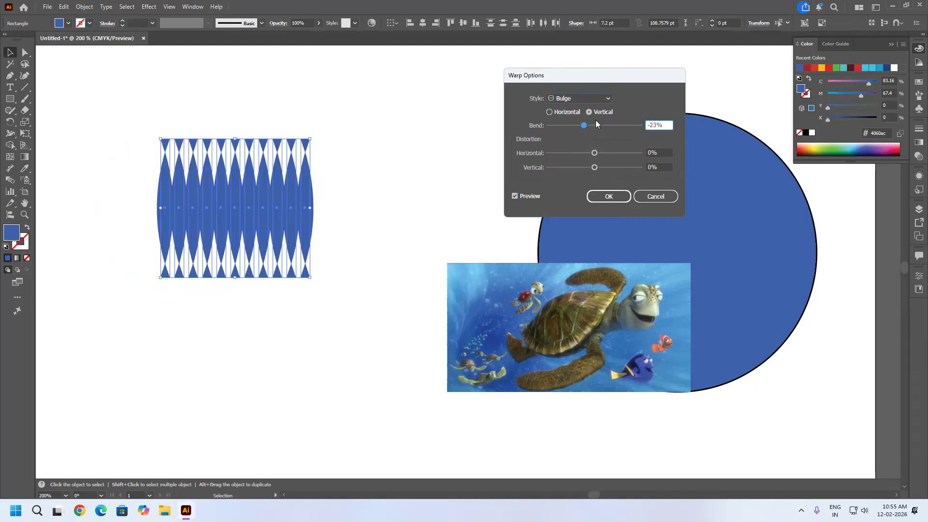
click(606, 98)
click(569, 175)
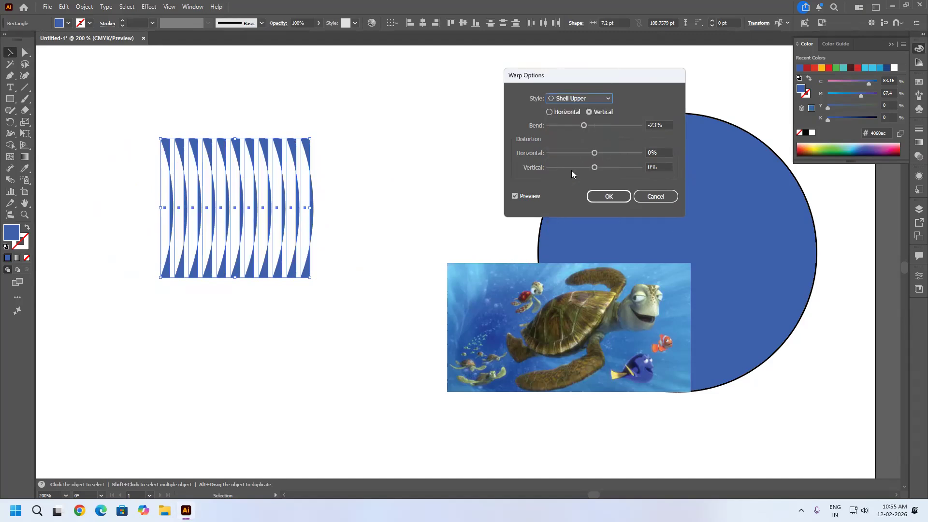
Change the warp style to Flag, preview a 100% vertical bend, and reset the horizontal distortion to 0%.
click(597, 99)
click(587, 109)
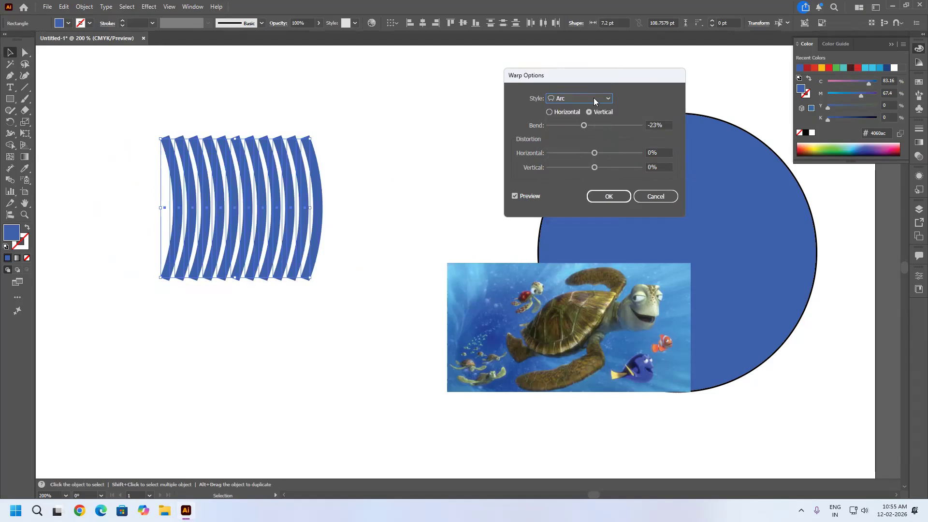
click(589, 98)
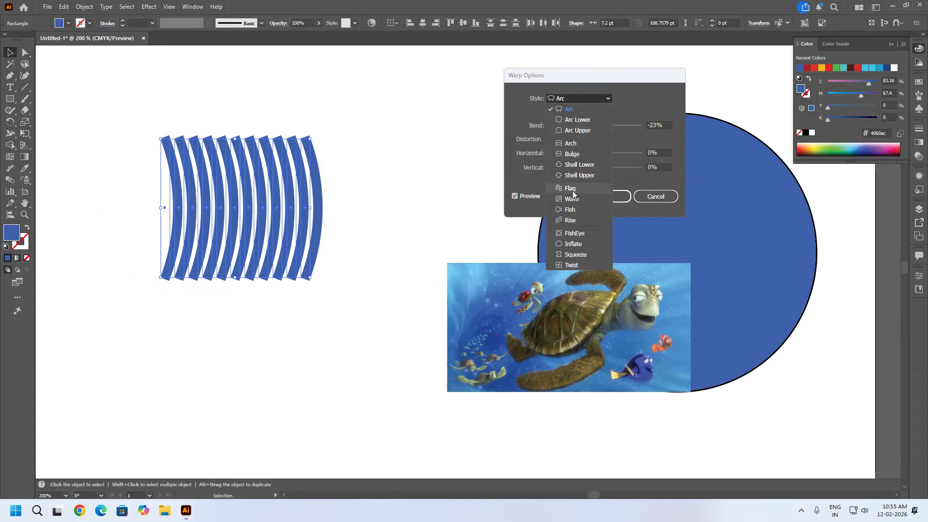
click(573, 192)
drag(583, 125, 647, 125)
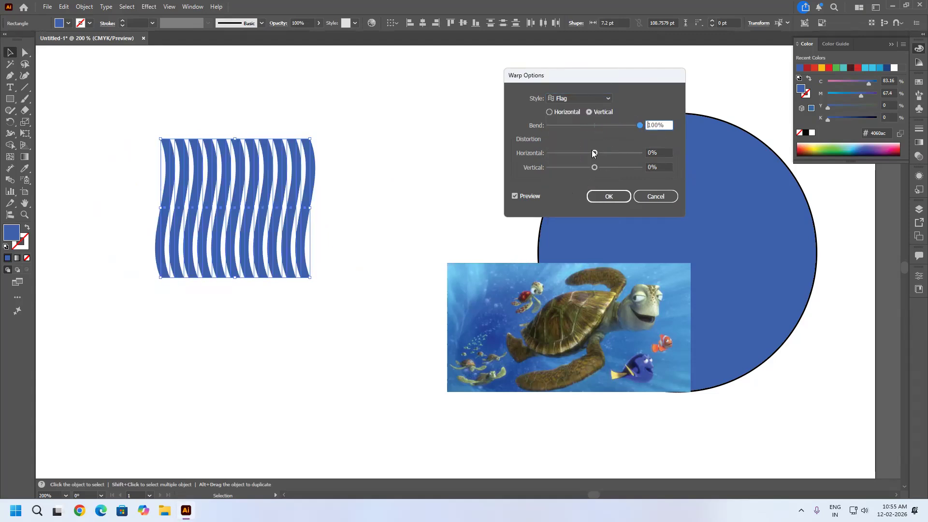
mouse_move(595, 153)
mouse_down()
mouse_move(562, 158)
mouse_move(598, 154)
mouse_up()
drag(665, 156, 556, 158)
text(0)
Preview the Wave, Fish and Rise warp styles on the stripes at the same vertical bend.
click(596, 101)
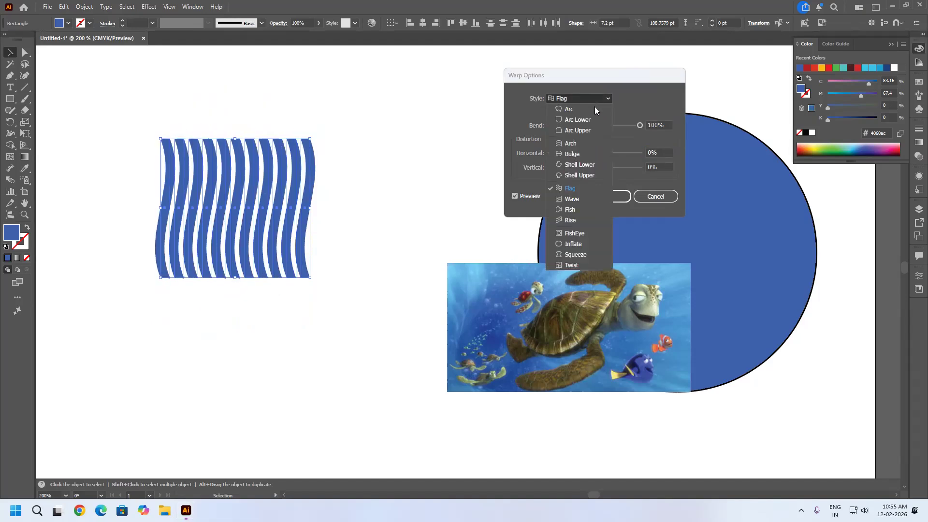
click(570, 199)
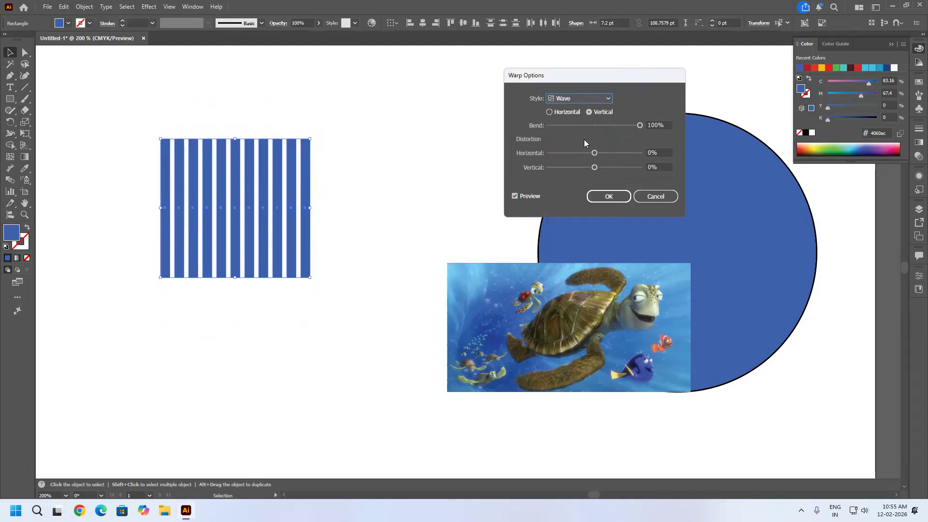
click(588, 97)
click(565, 209)
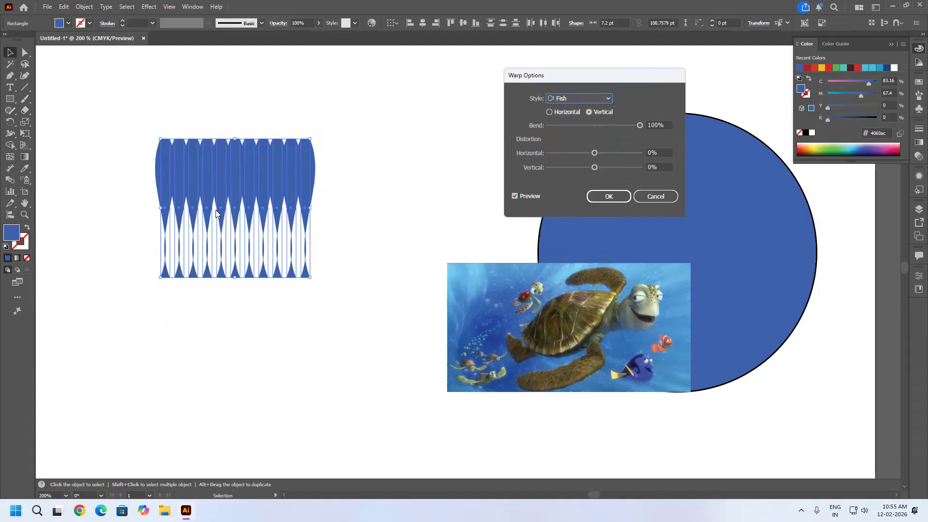
click(581, 97)
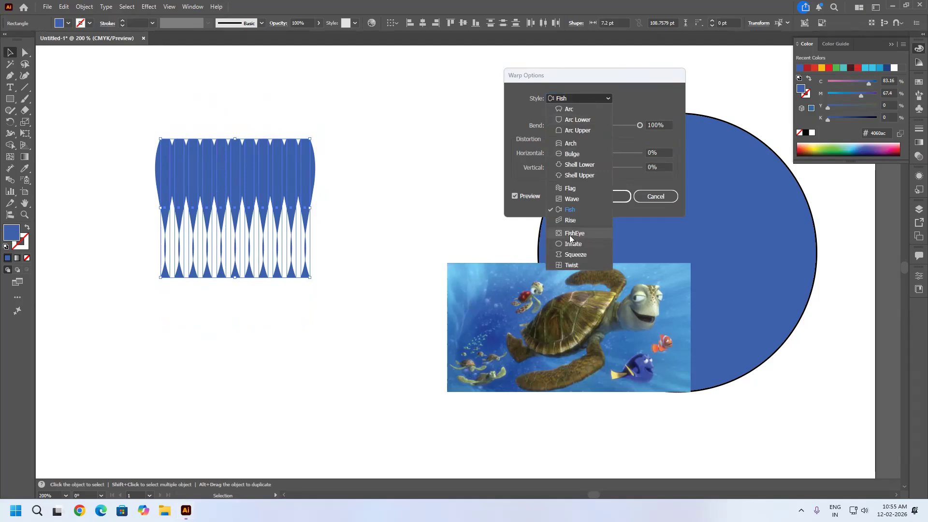
click(572, 225)
Preview the Twist warp with a 27% bend and 19% horizontal distortion, and cancel the warp on the stripes.
click(598, 99)
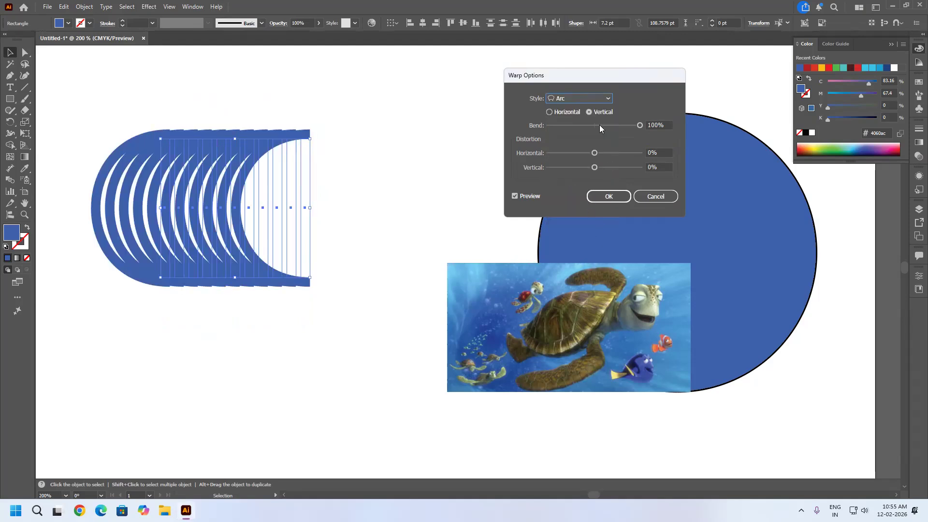
click(598, 98)
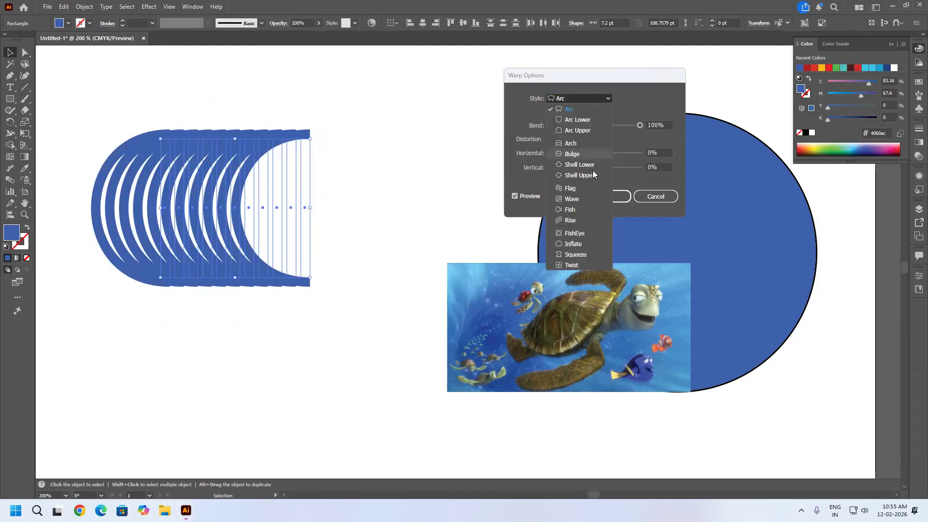
click(573, 268)
drag(596, 154, 612, 152)
drag(640, 125, 601, 153)
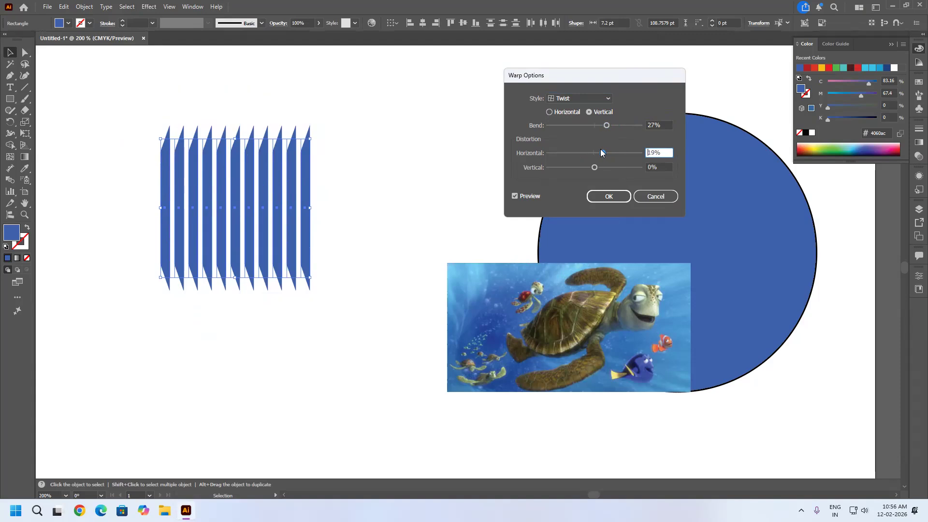
click(645, 197)
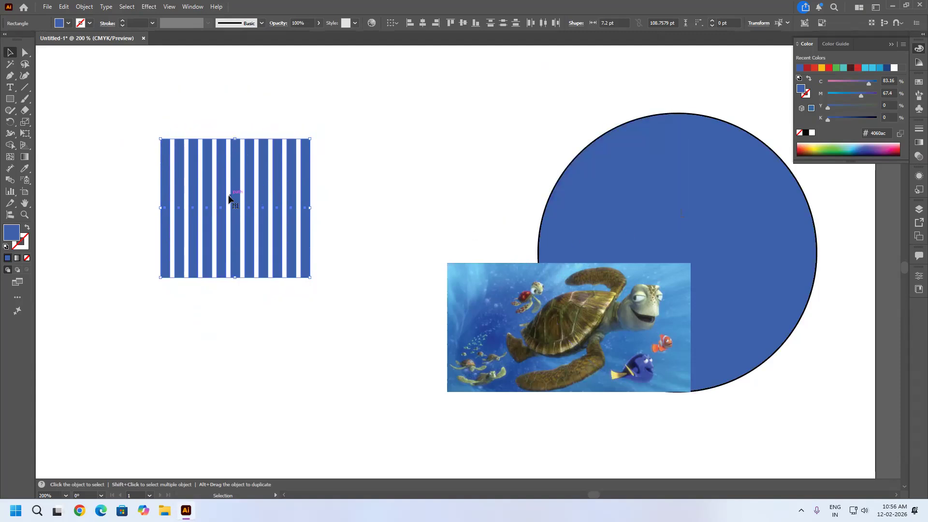
Delete the striped rectangles and the large blue circle, keeping only the turtle image.
click(10, 55)
drag(282, 221, 527, 173)
key(Delete)
click(599, 223)
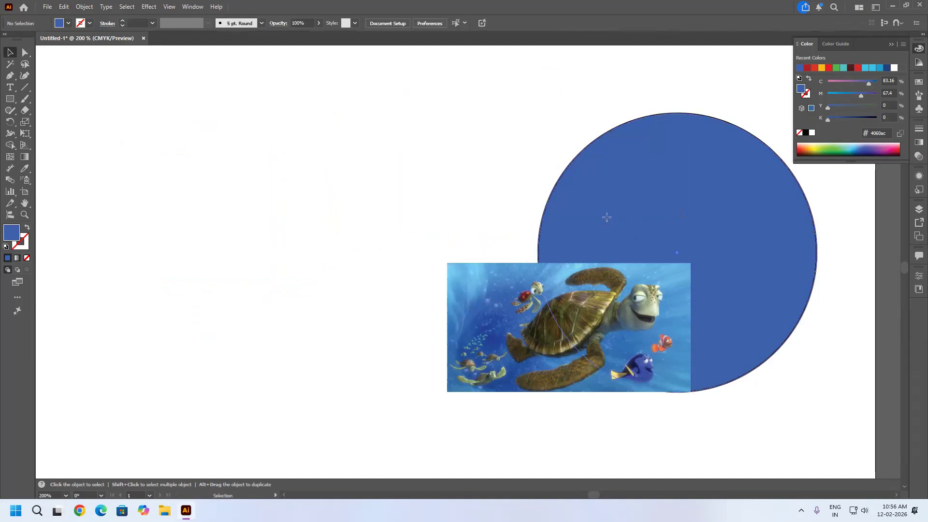
key(Delete)
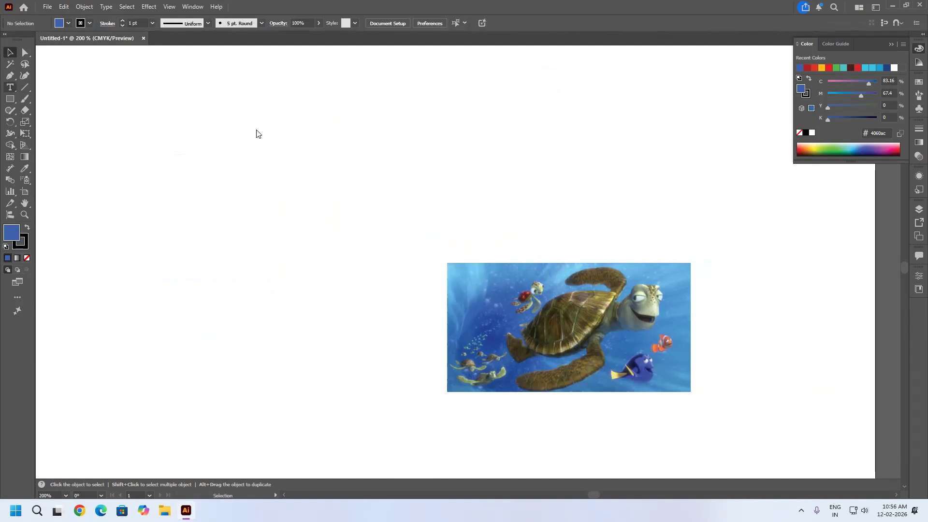
Place a line of Lorem ipsum placeholder text in the empty area above the image and set its font to Arial.
click(258, 134)
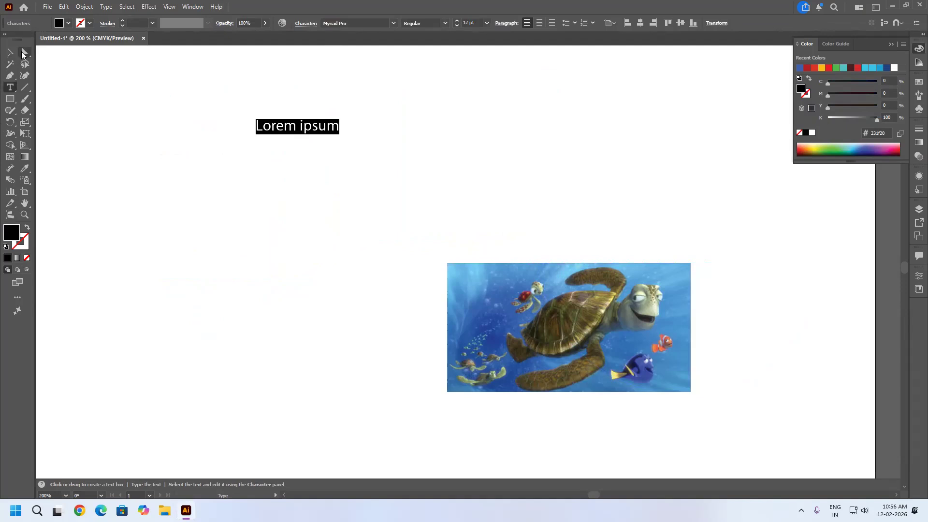
click(369, 23)
click(394, 23)
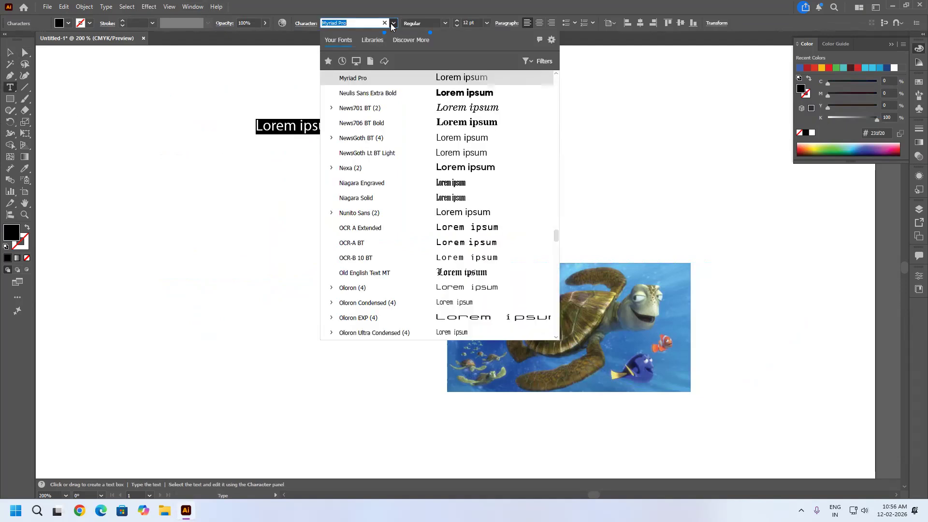
scroll(382, 233, down, 20)
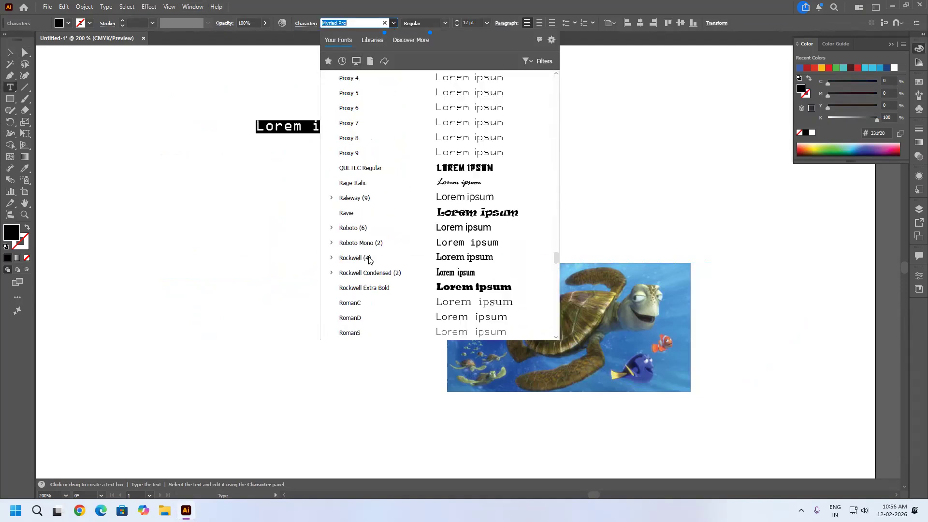
scroll(366, 275, down, 20)
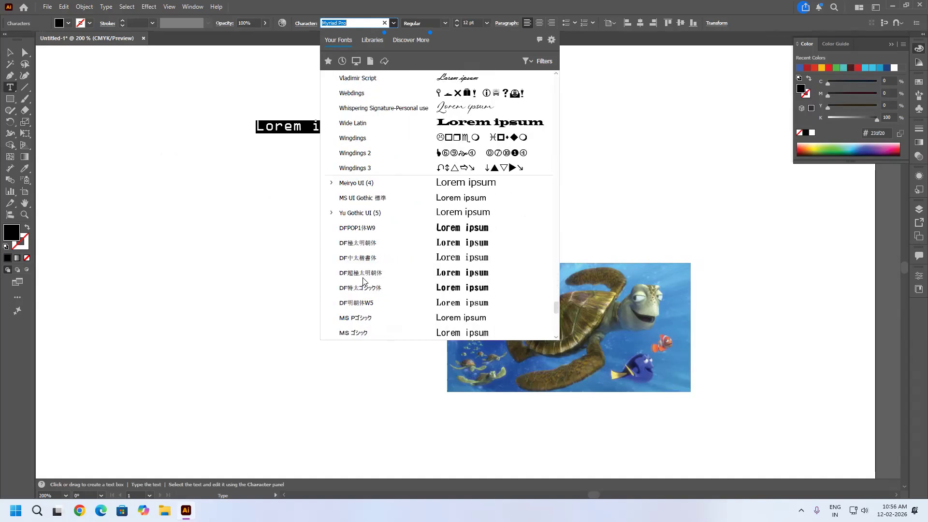
scroll(415, 223, up, 20)
scroll(431, 203, up, 15)
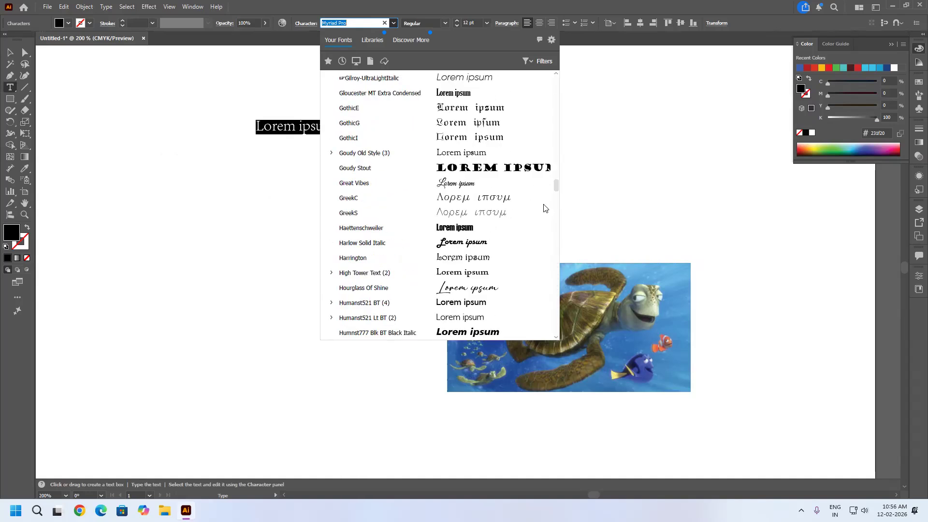
scroll(557, 144, up, 10)
scroll(548, 86, up, 15)
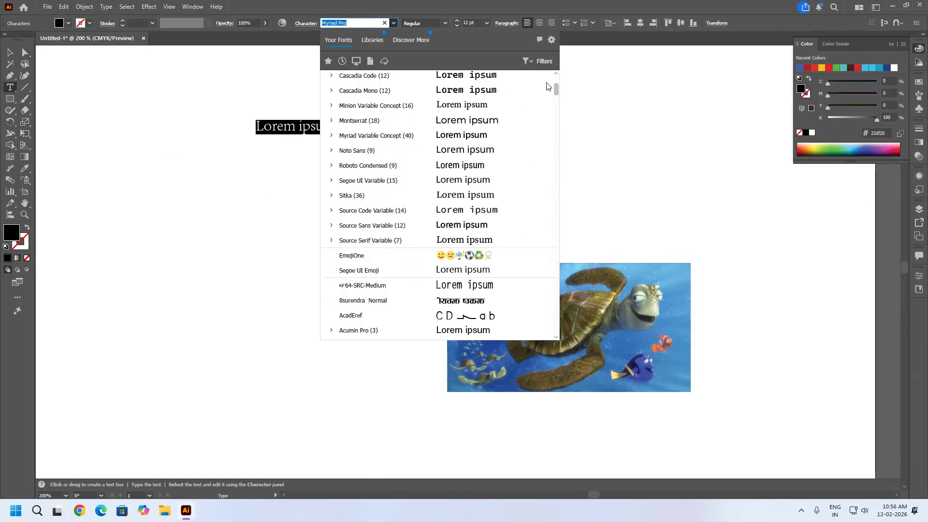
scroll(548, 85, up, 5)
scroll(548, 85, down, 5)
scroll(549, 85, up, 5)
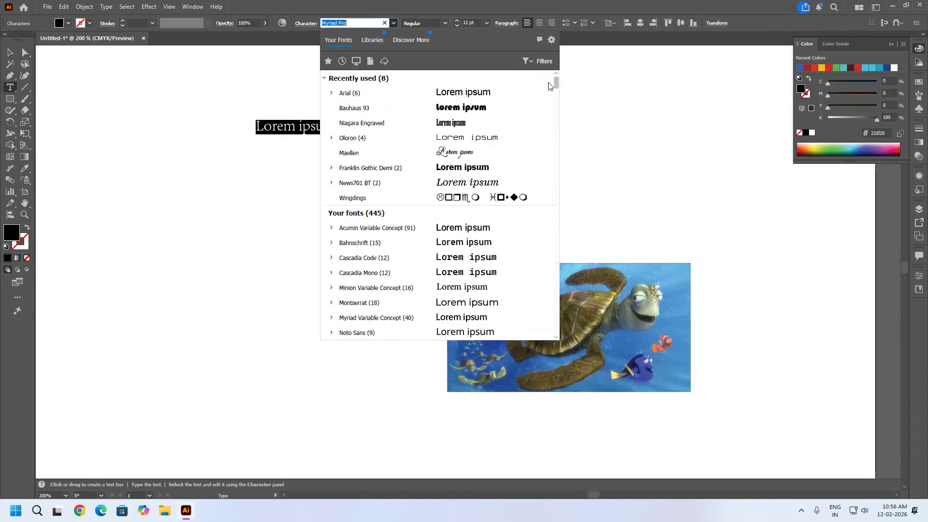
click(401, 99)
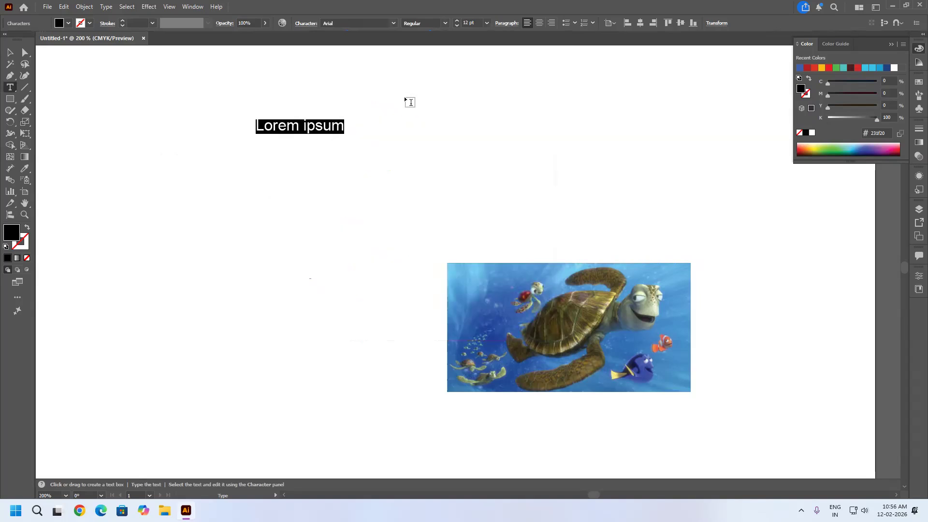
Keep Arial as the font of the placeholder text and change its font style to Black.
click(394, 23)
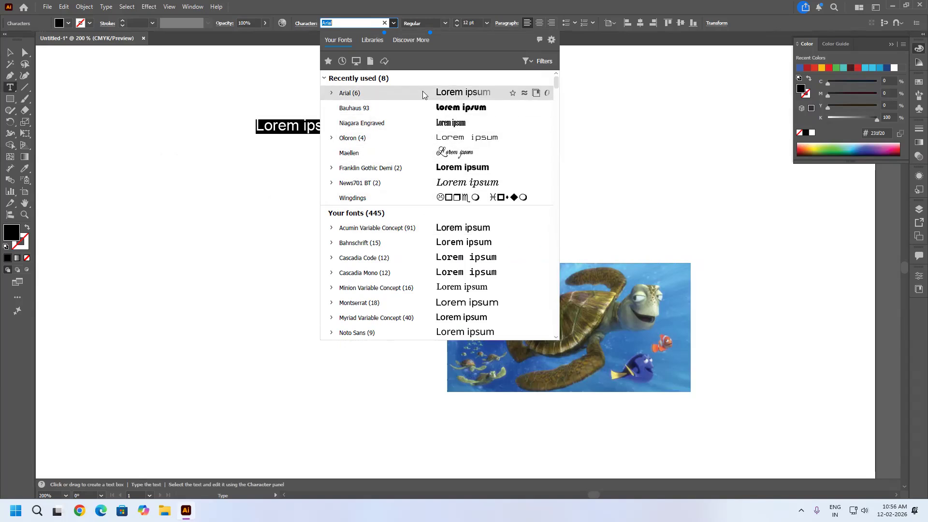
click(411, 98)
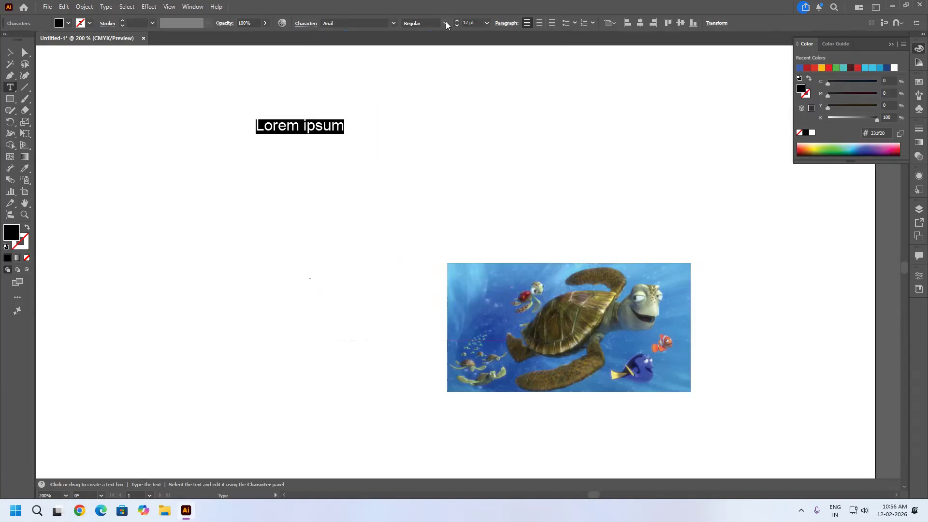
click(444, 23)
click(423, 87)
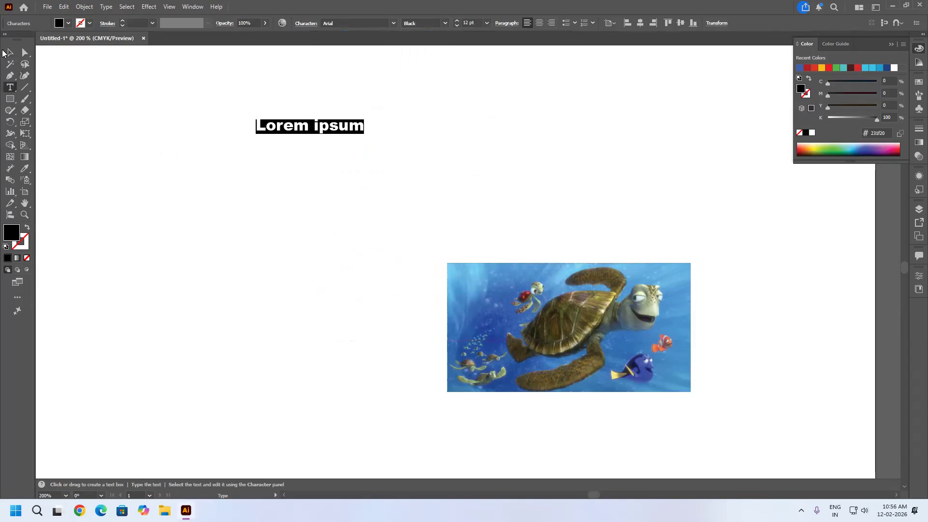
Scale the placeholder text up to about 42 pt and fill it with red.
key(Escape)
drag(365, 136, 634, 262)
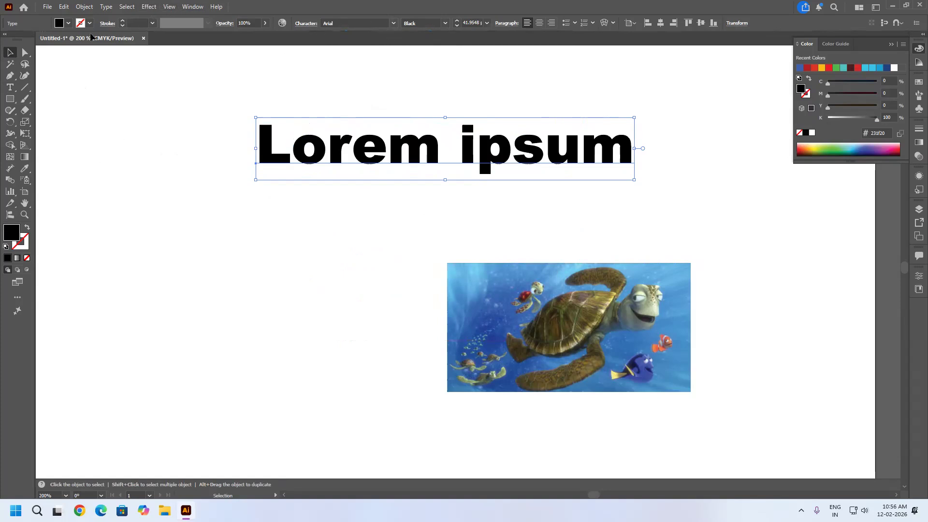
click(67, 24)
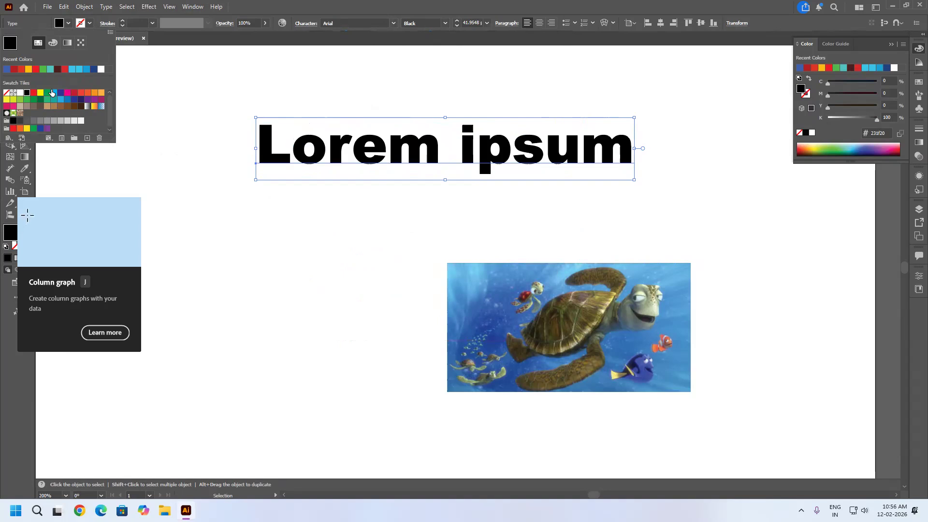
click(34, 93)
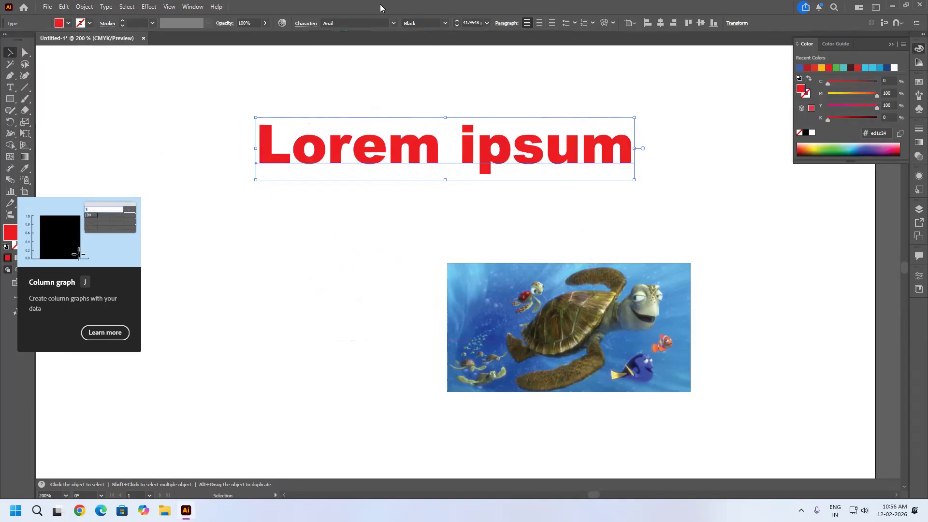
Preview a horizontal Arc warp on the red placeholder text with the bend set to -66%.
click(148, 7)
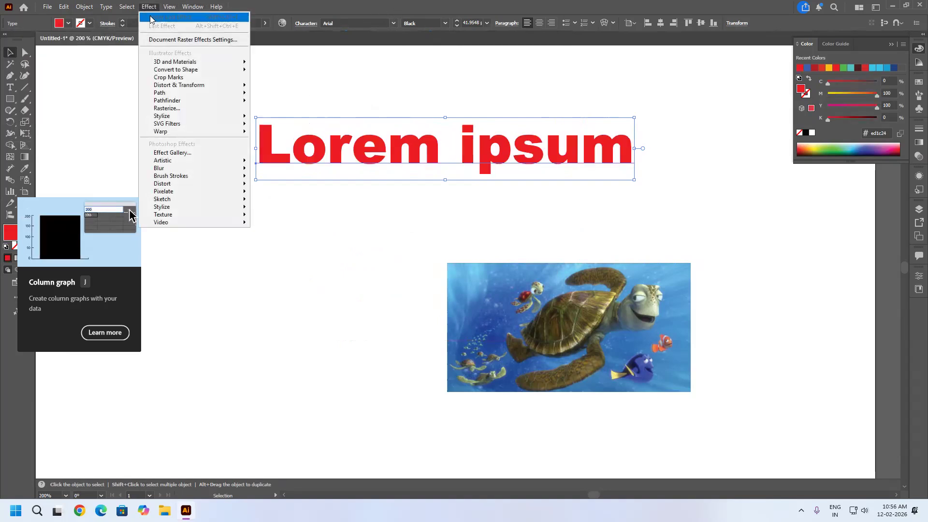
mouse_move(193, 131)
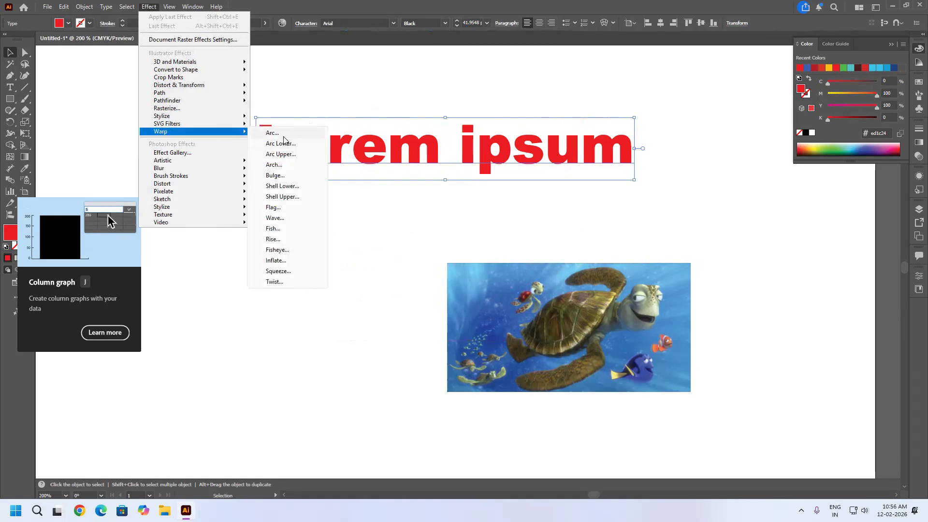
click(283, 133)
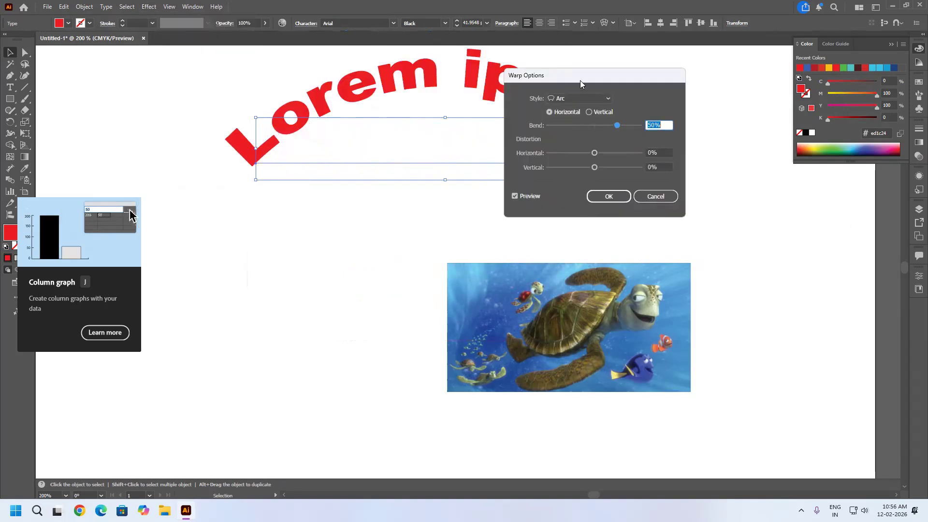
drag(580, 80, 745, 113)
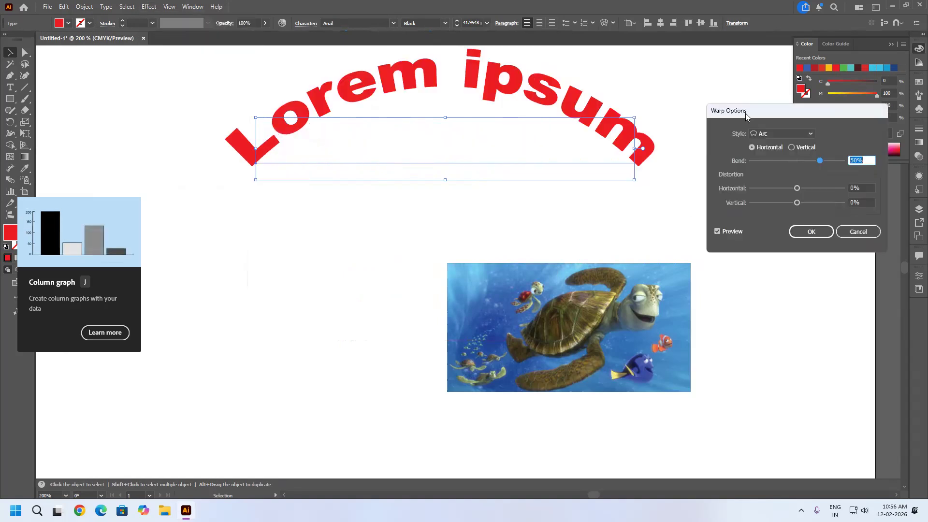
drag(819, 159, 827, 160)
drag(821, 161, 796, 204)
click(780, 188)
click(796, 187)
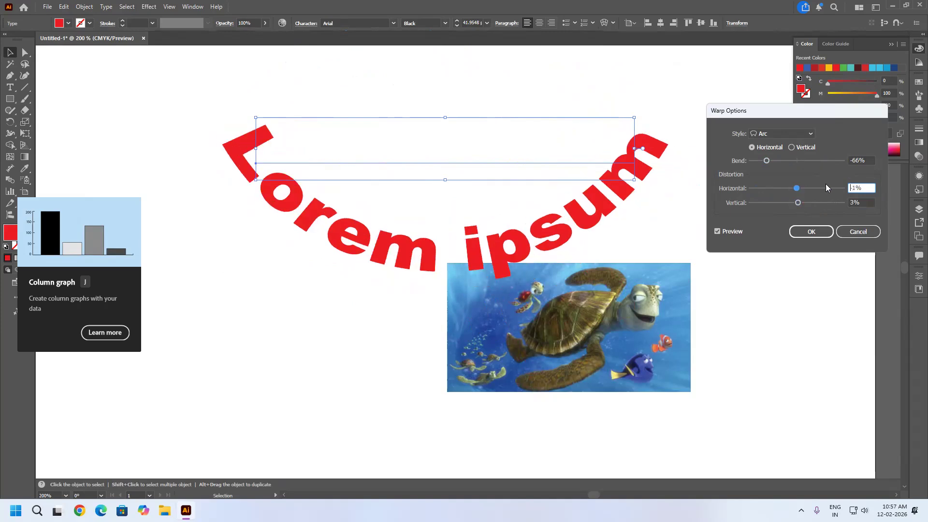
Set the Arc warp's horizontal and vertical distortion to 0%.
double_click(855, 188)
text(0)
key(Tab)
text(0)
click(864, 160)
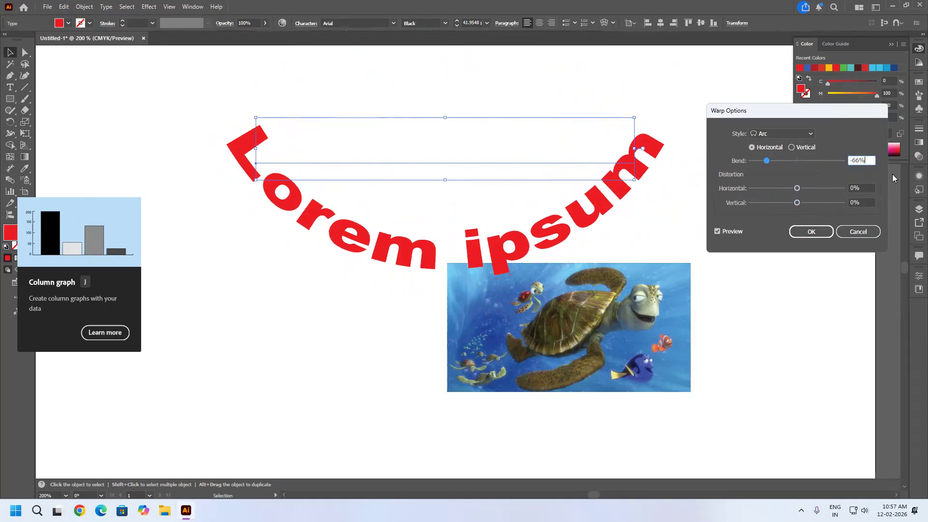
Preview the Arc Lower and Arc Upper warp styles on the text, raising the Arc Upper bend to 79%.
click(795, 134)
click(778, 154)
click(776, 135)
click(777, 165)
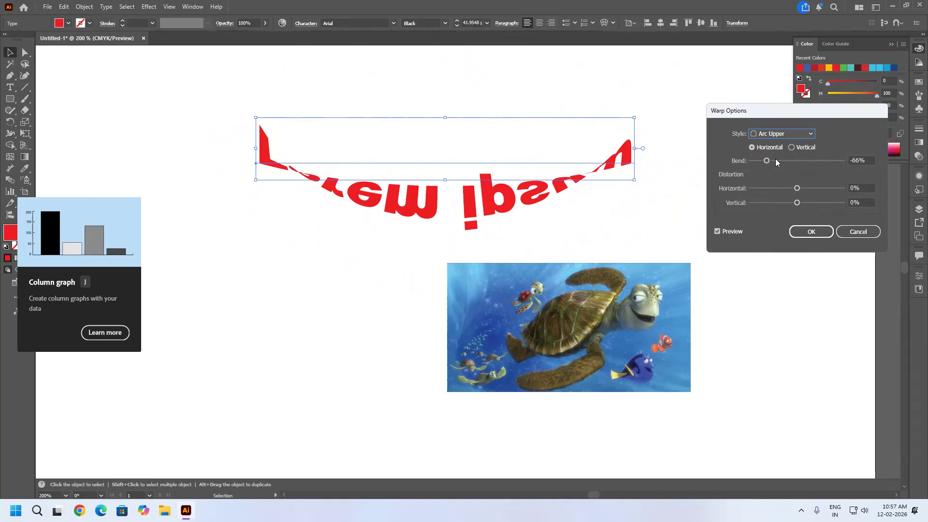
click(796, 163)
click(820, 166)
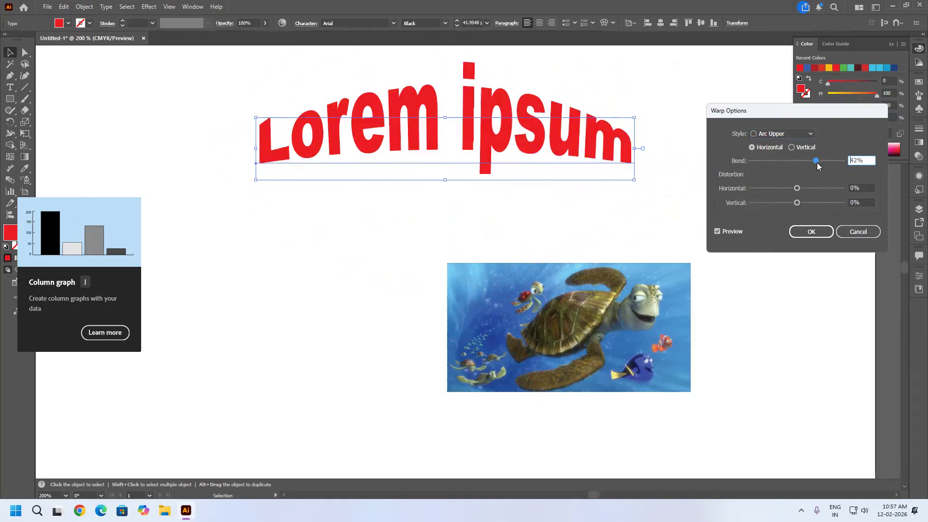
drag(819, 166, 833, 162)
Preview the Bulge, Flag and Rise warp styles on the text at the same bend and discard the warp.
click(805, 134)
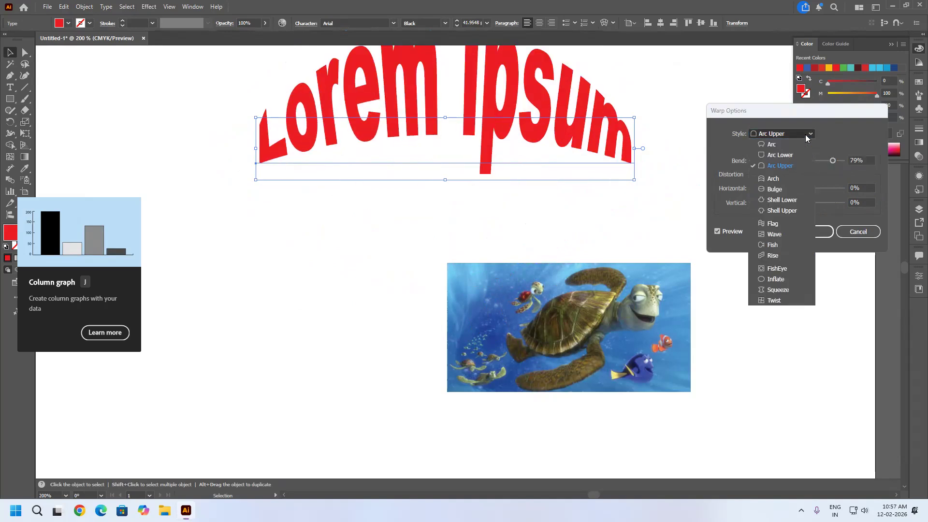
click(784, 190)
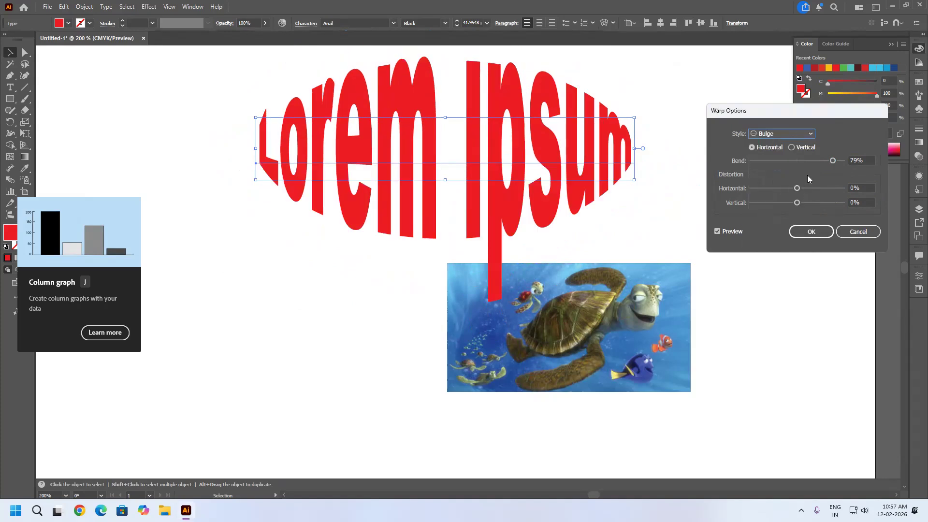
click(806, 134)
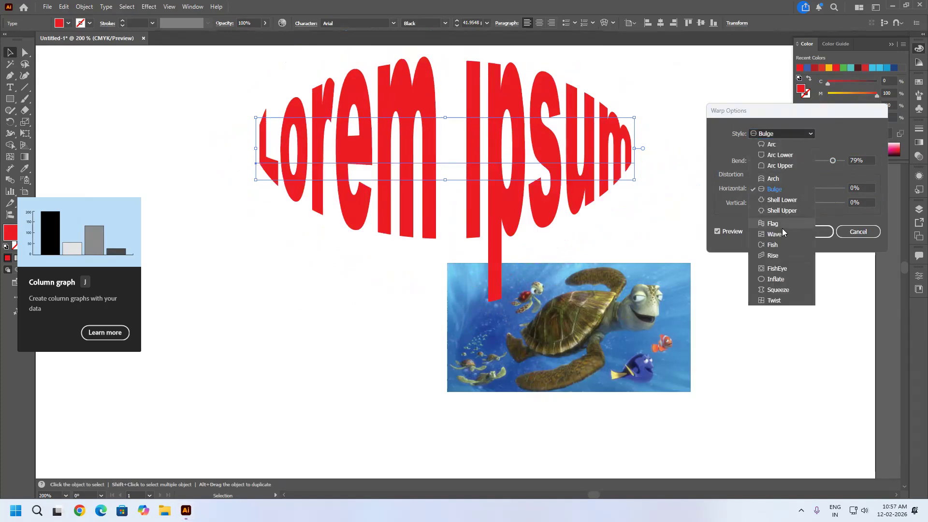
click(780, 225)
click(782, 137)
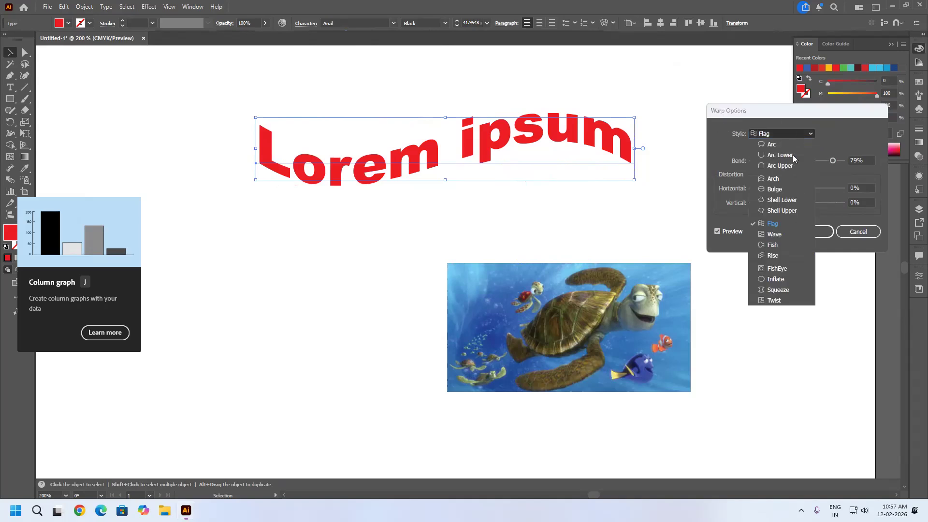
click(766, 253)
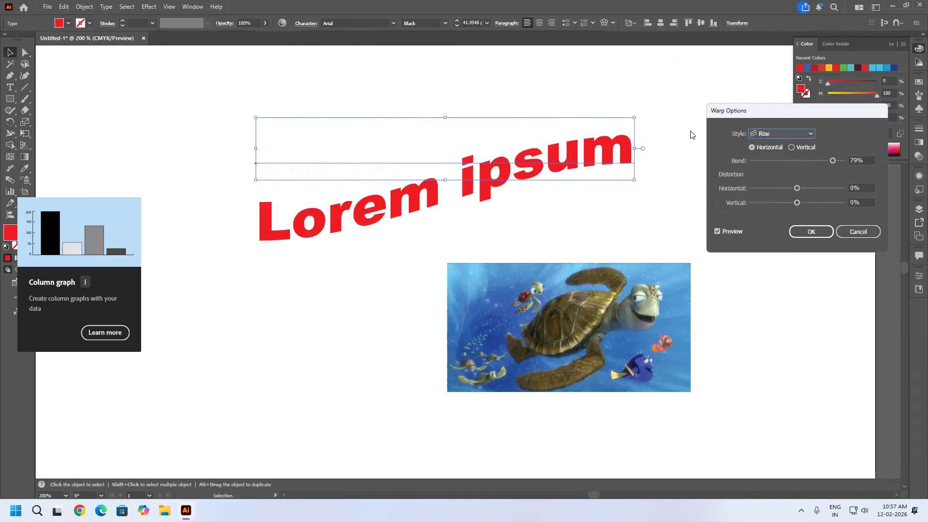
click(858, 231)
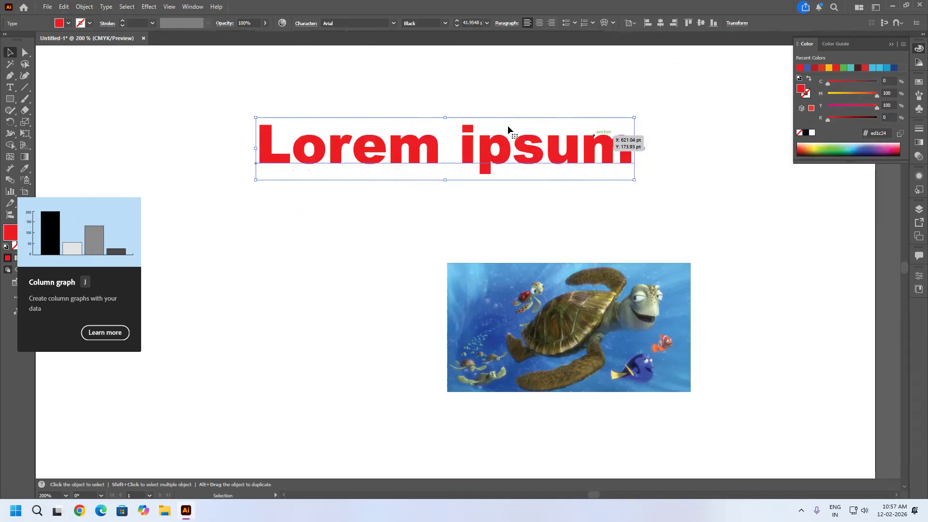
Move the turtle image sideways so it sits roughly centred beneath the red text.
click(145, 7)
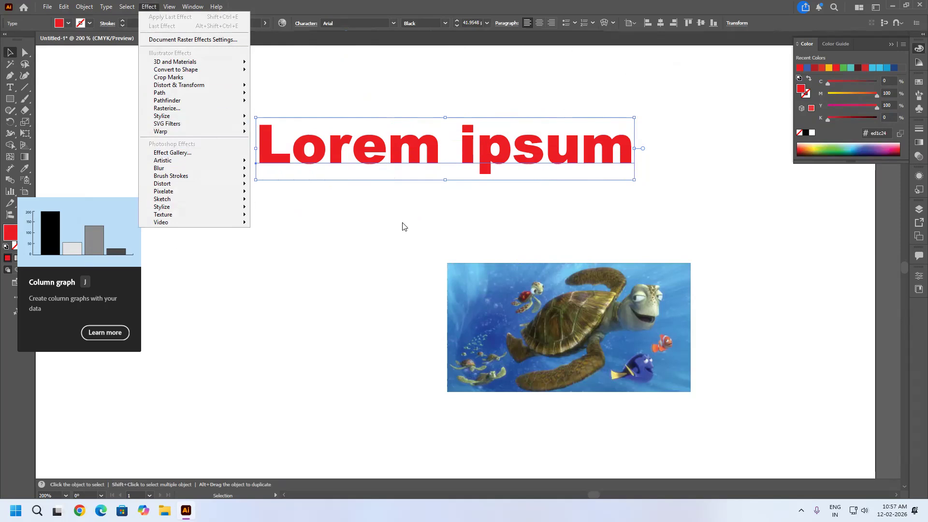
click(510, 289)
drag(549, 297, 460, 295)
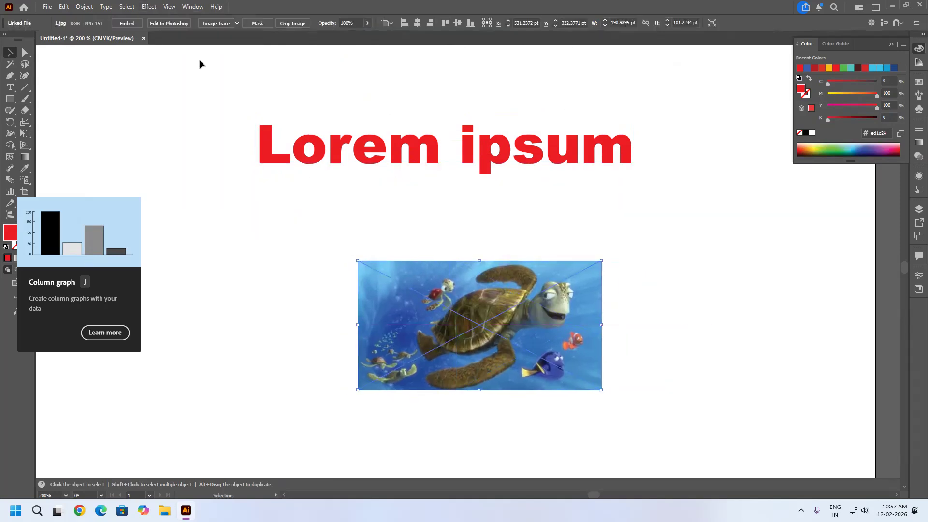
Preview the Colored Pencil effect on the turtle image with Pencil Width 6, Stroke Pressure 10 and Paper Brightness 50, then discard it.
click(149, 6)
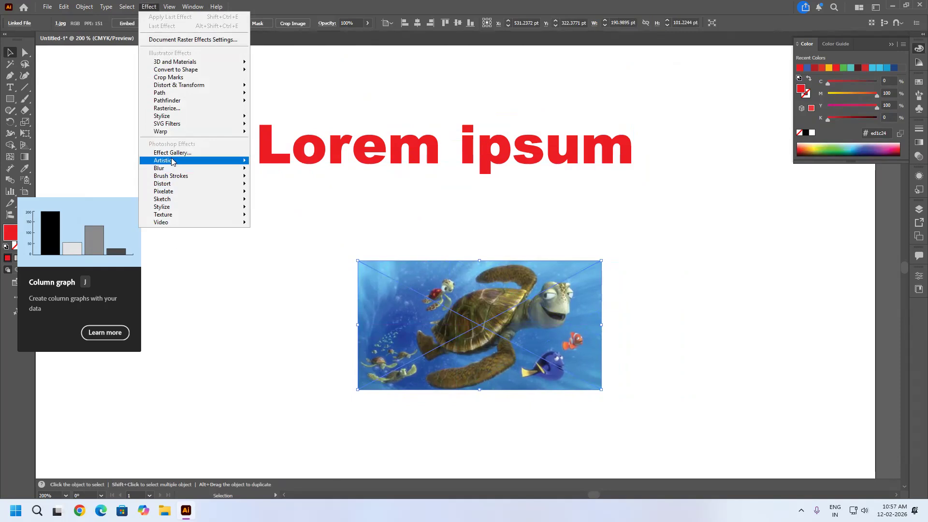
mouse_move(175, 161)
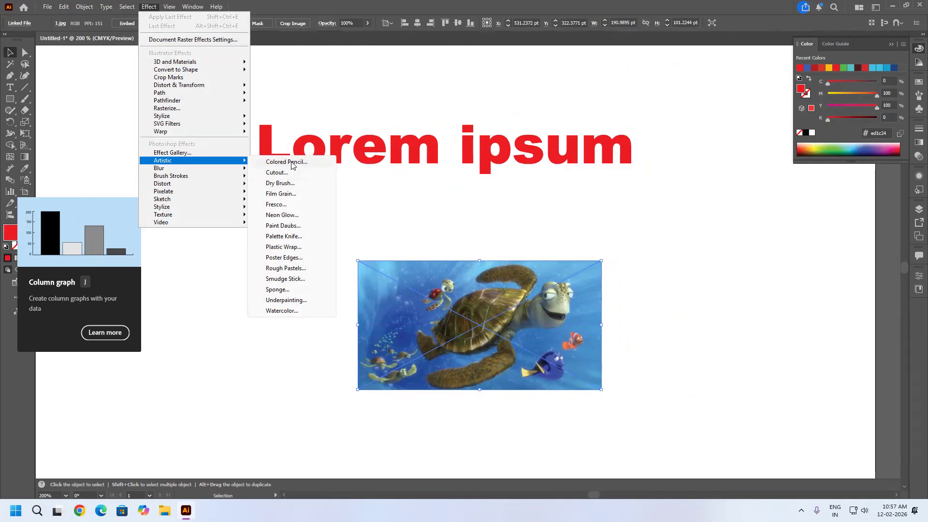
click(292, 163)
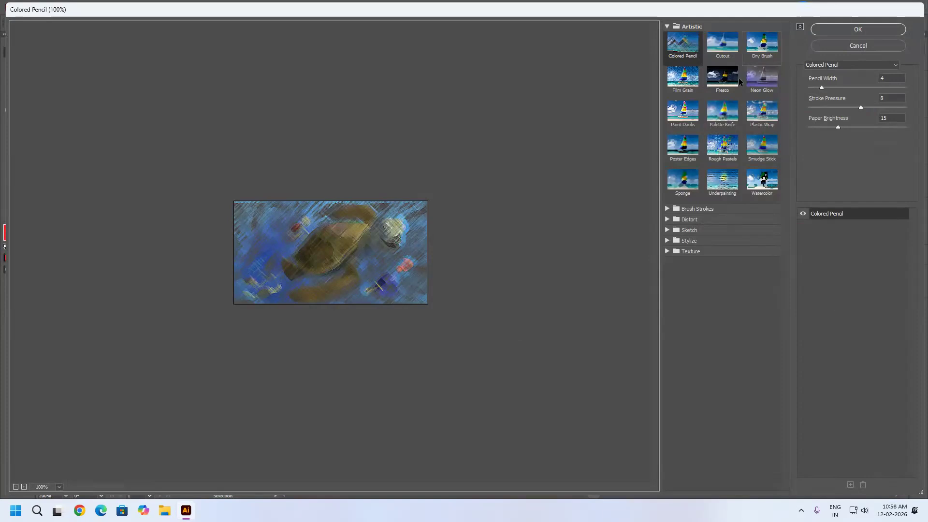
mouse_move(821, 87)
mouse_down()
mouse_move(840, 86)
mouse_move(829, 88)
mouse_move(871, 107)
mouse_move(817, 118)
mouse_move(913, 131)
mouse_up()
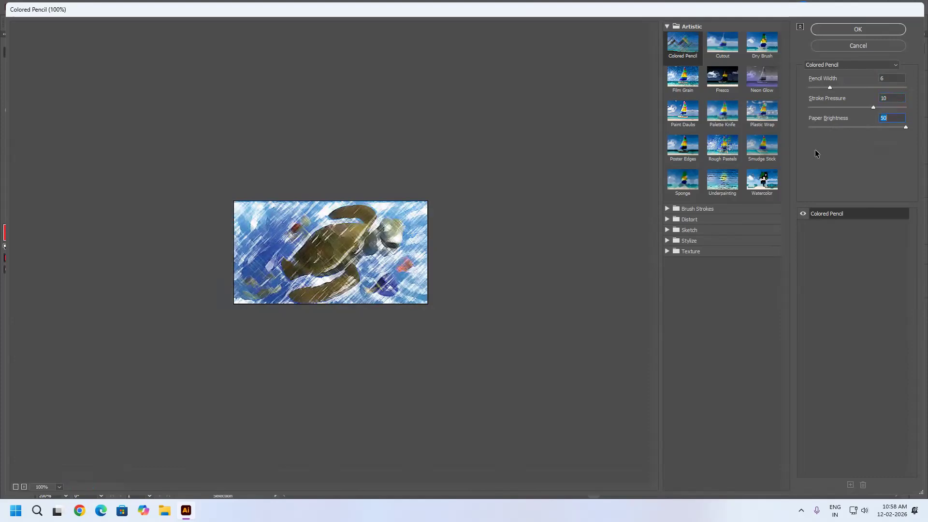
scroll(419, 245, up, 4)
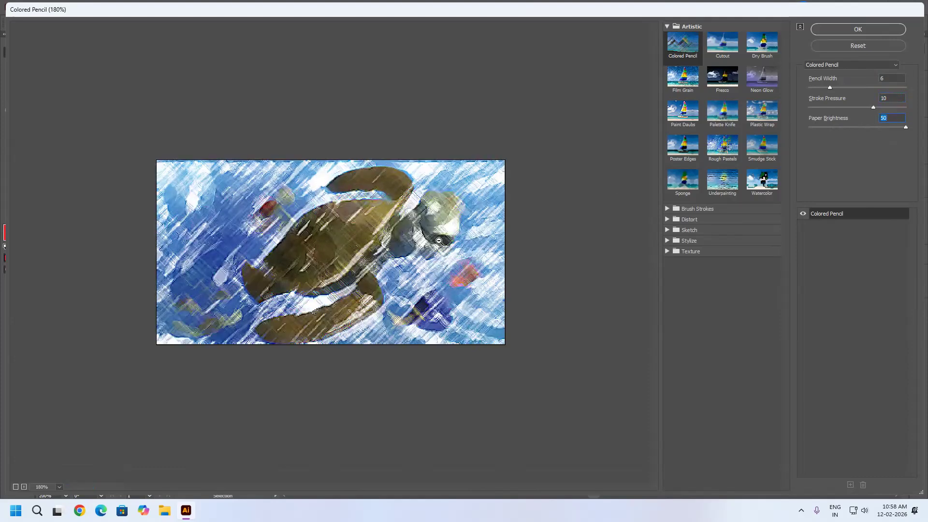
scroll(435, 240, up, 3)
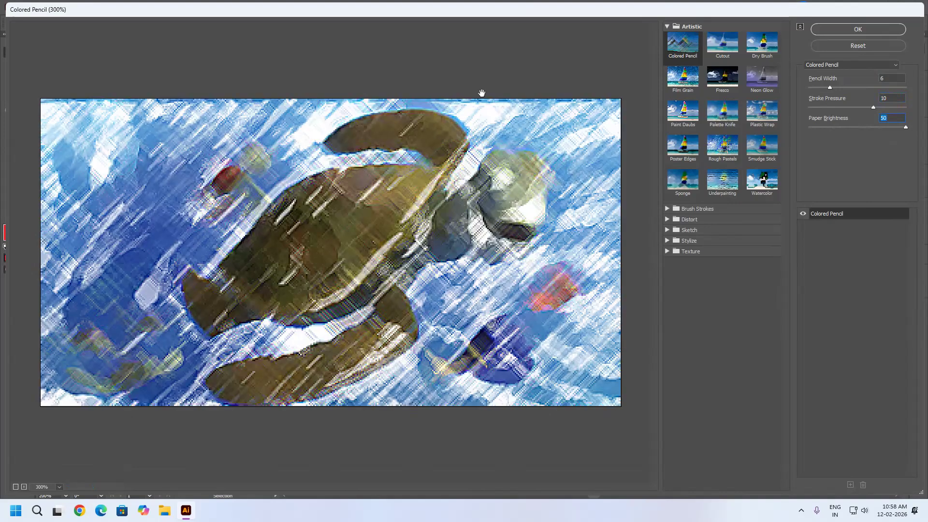
click(866, 48)
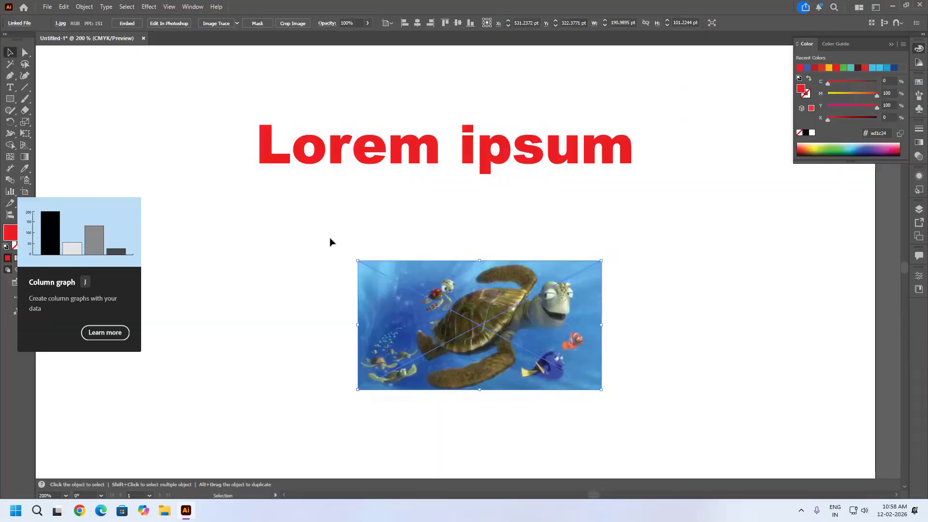
Delete the turtle image and place the portrait of the woman smelling a yellow flower from the WEBART Art folder below the text.
drag(556, 335, 587, 331)
key(Delete)
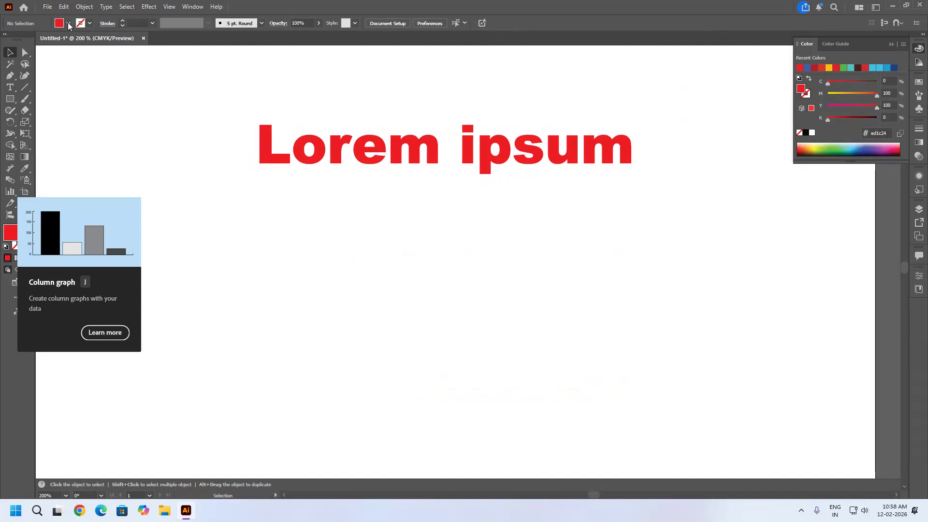
click(48, 11)
click(97, 181)
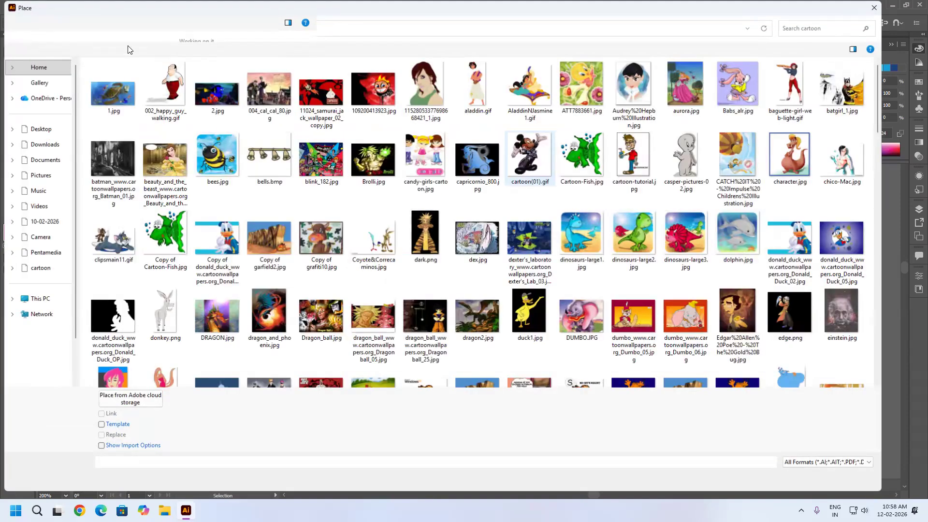
key(alt+Up)
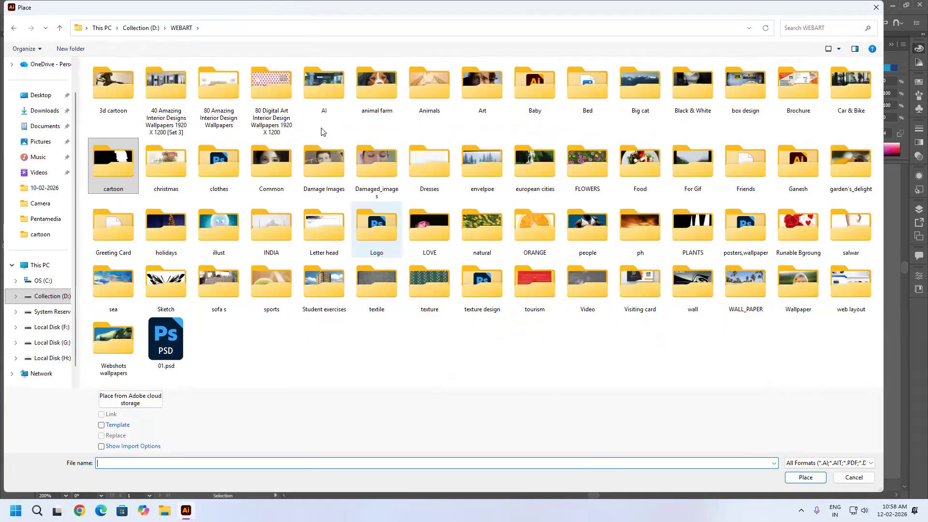
double_click(491, 88)
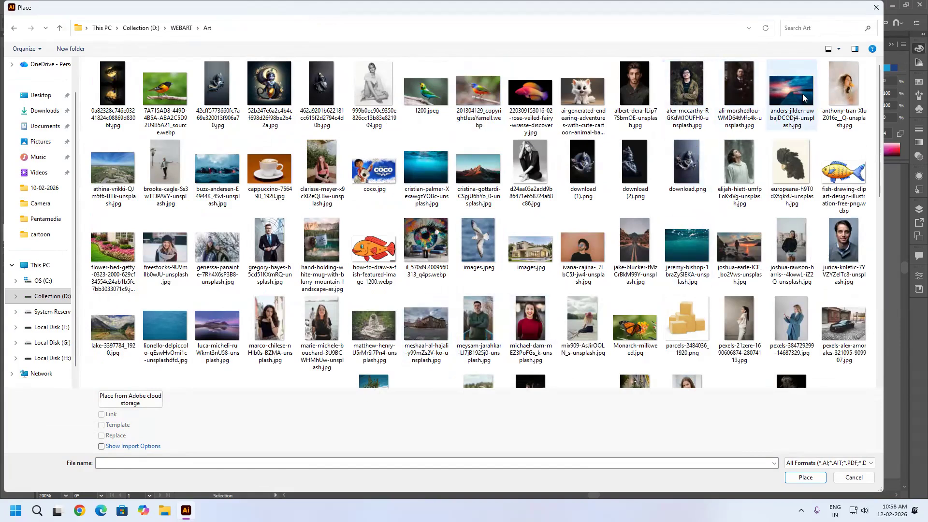
click(839, 103)
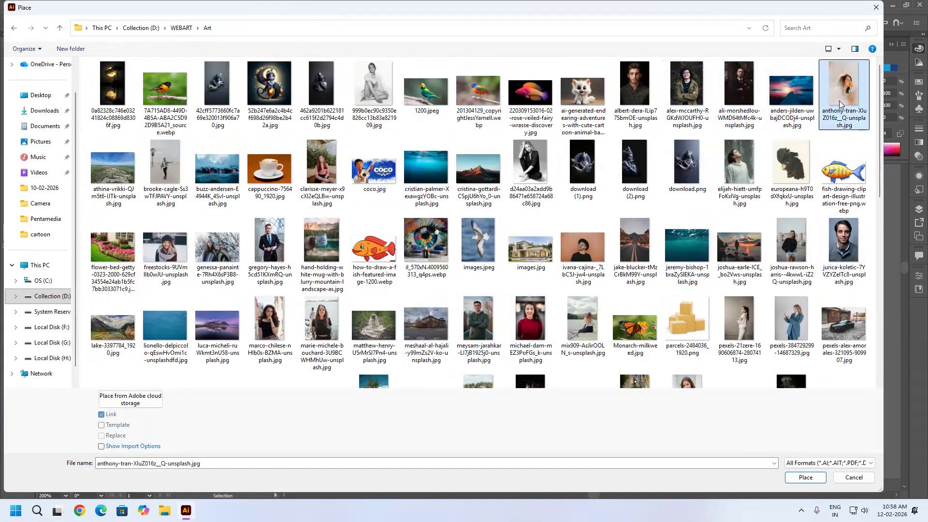
click(805, 478)
click(459, 360)
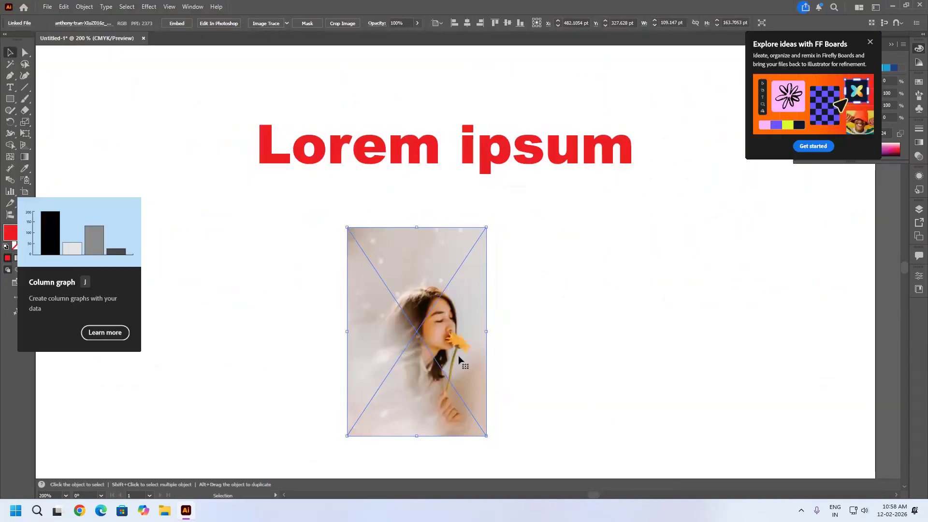
Open the Colored Pencil effect for the portrait and set its Paper Brightness to 50.
scroll(435, 365, up, 3)
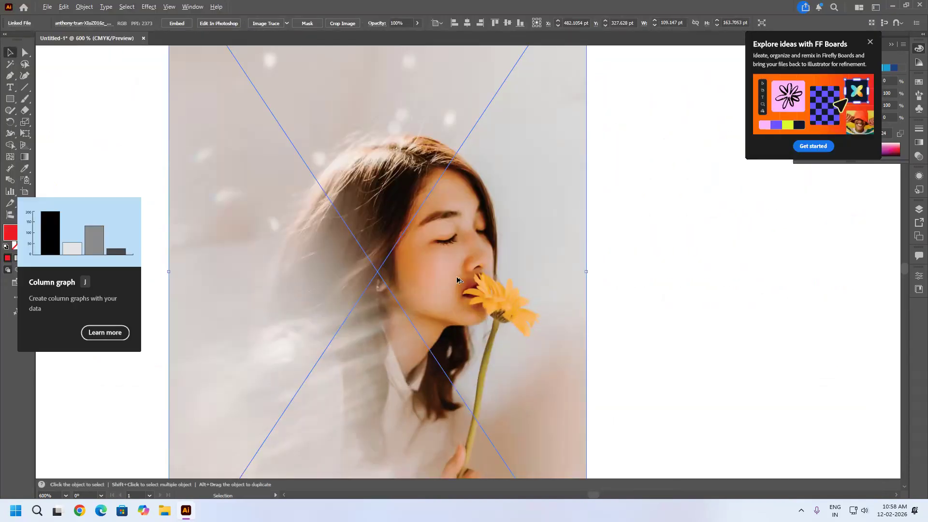
scroll(457, 280, down, 1)
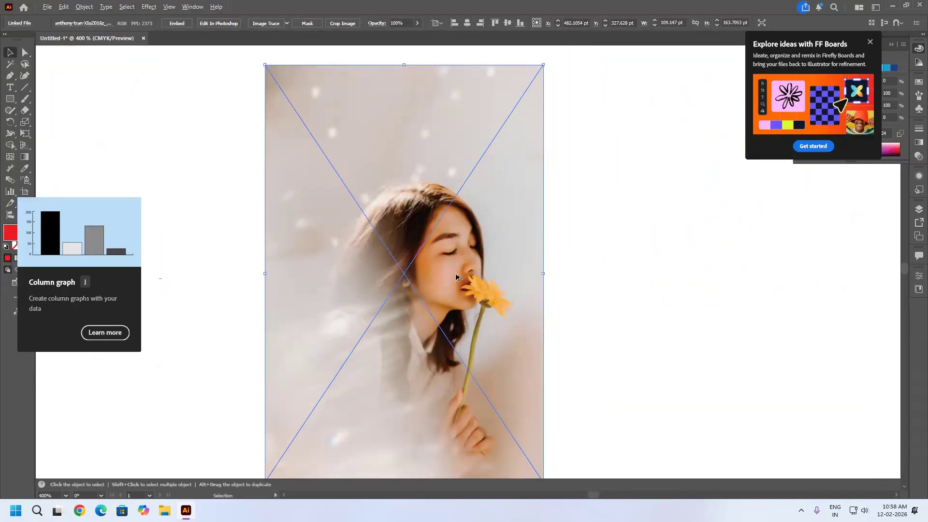
click(148, 6)
mouse_move(190, 162)
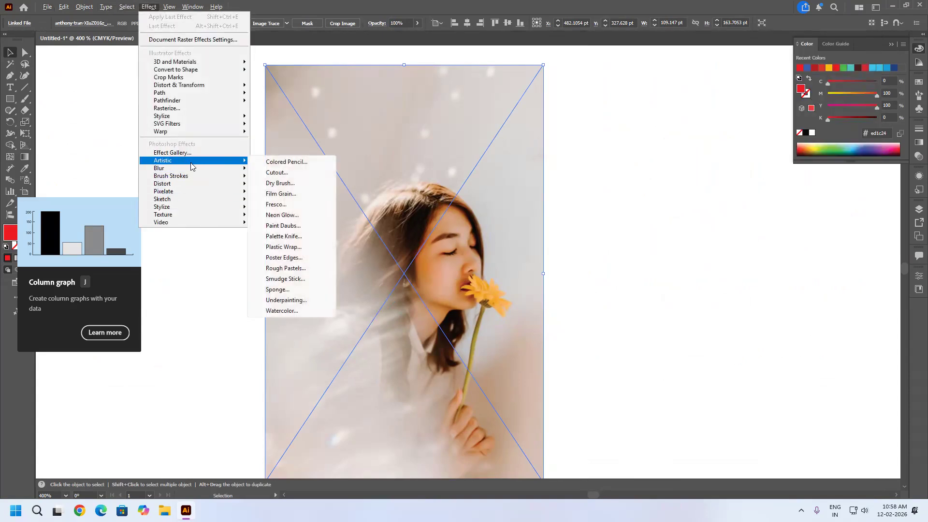
click(292, 162)
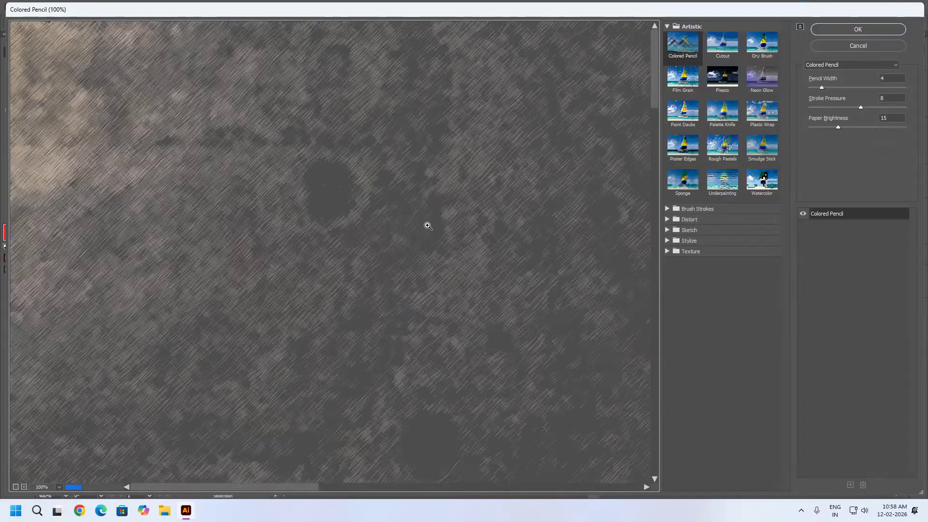
key(ctrl+minus)
key(ctrl+minus)
key(ctrl+minus)
key(ctrl+minus)
drag(411, 301, 400, 166)
drag(837, 127, 914, 137)
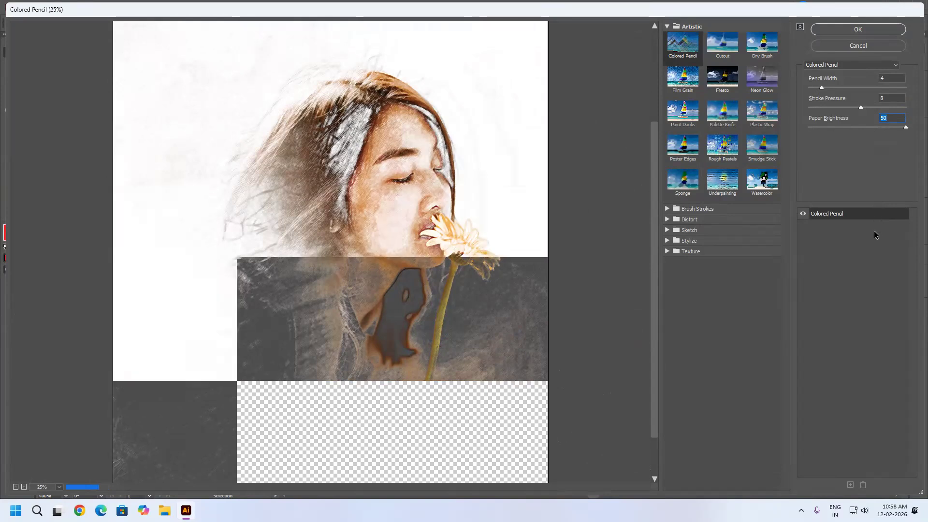
Set the Colored Pencil effect's Stroke Pressure to 7 and Pencil Width to 10, checking the face and flower up close.
scroll(414, 210, down, 1)
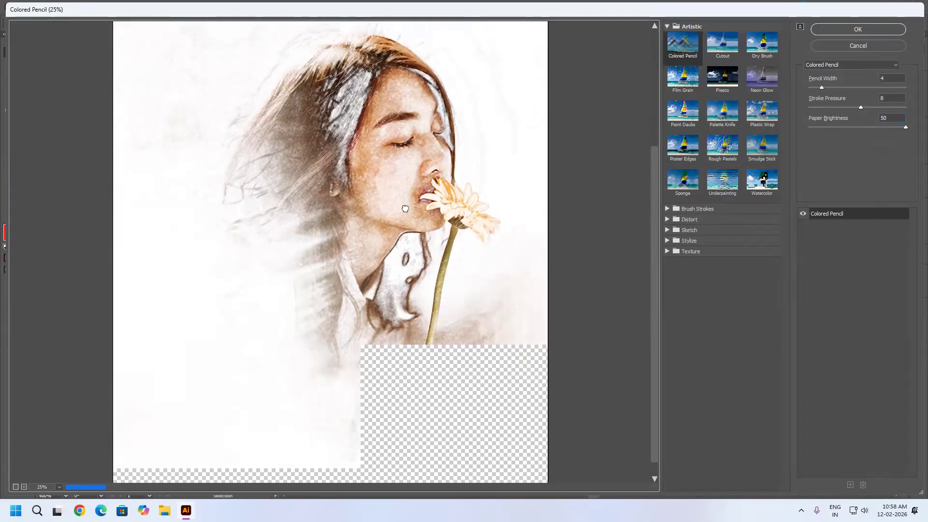
key(alt)
scroll(423, 217, up, 2)
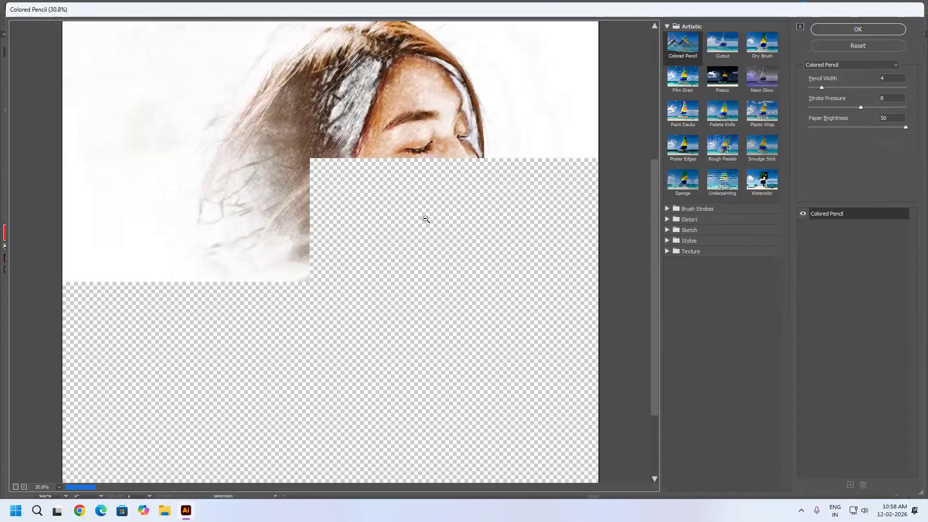
scroll(437, 210, up, 1)
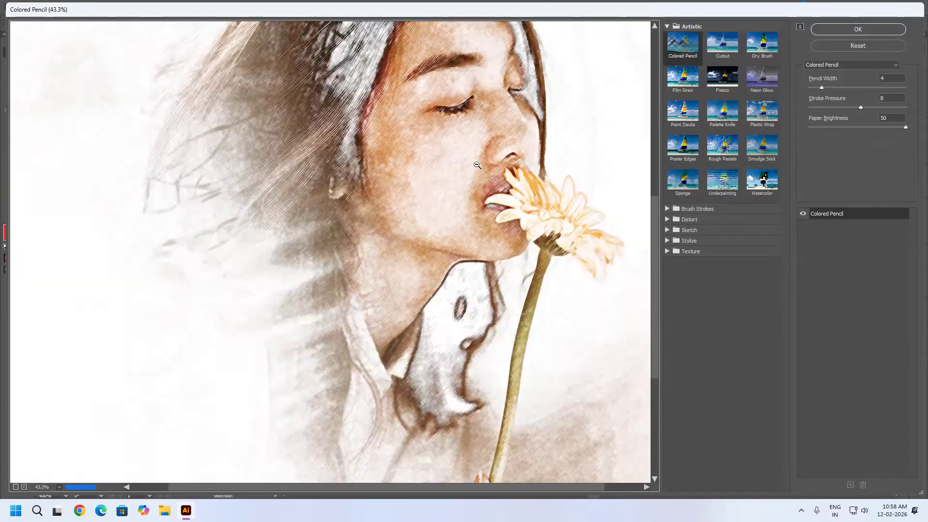
scroll(477, 166, up, 1)
scroll(512, 157, up, 1)
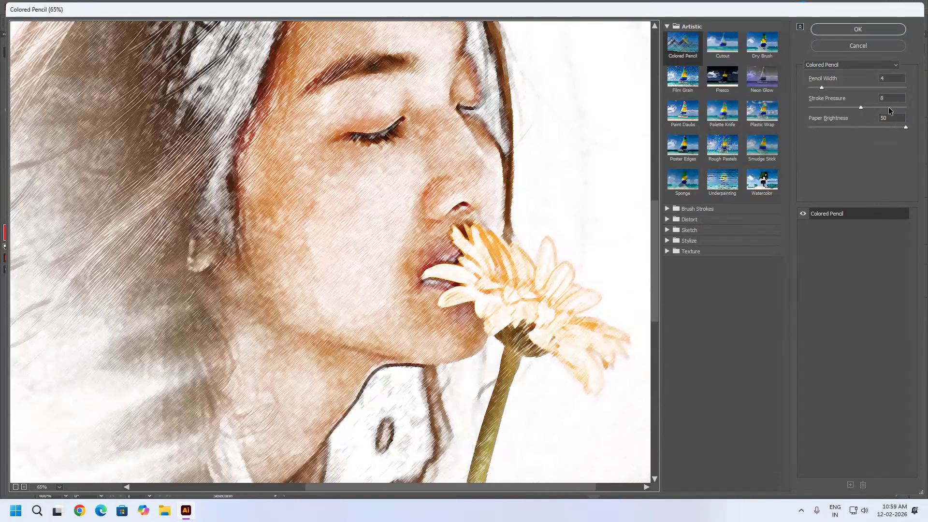
click(877, 107)
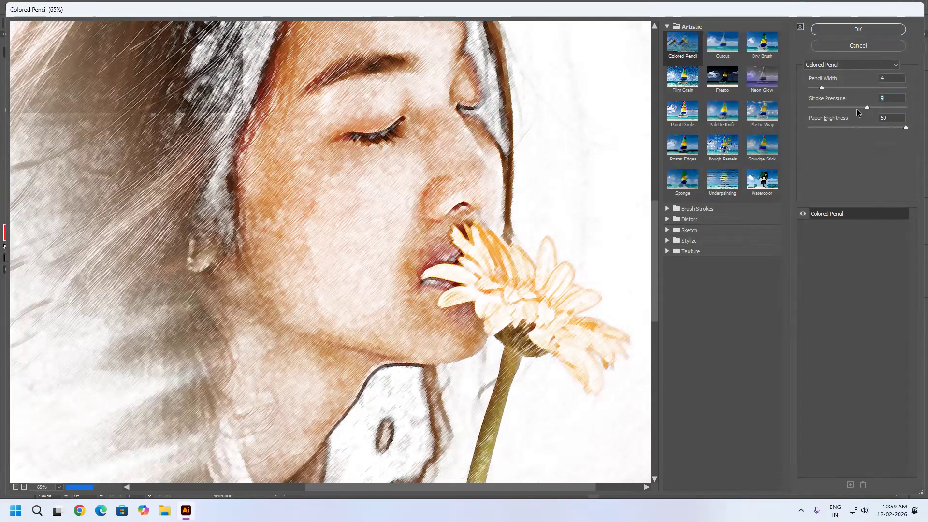
click(855, 109)
click(841, 87)
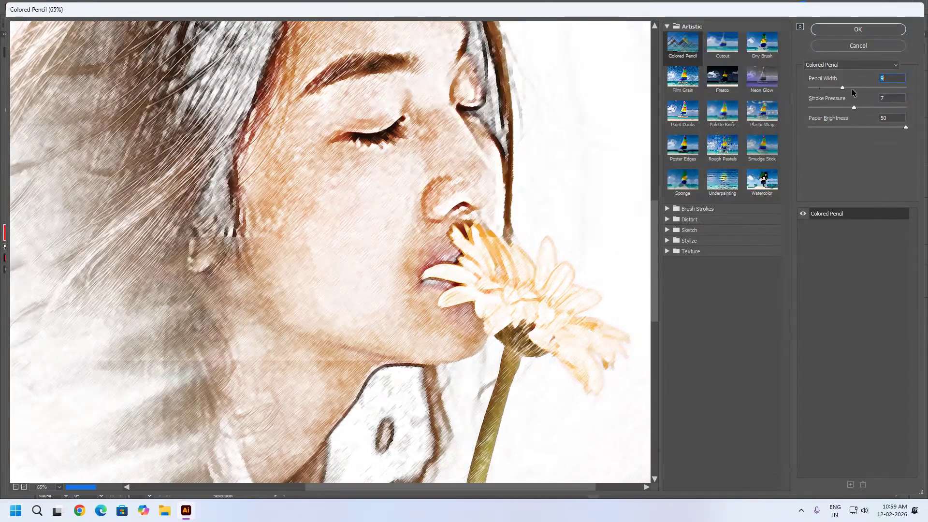
click(833, 90)
click(847, 92)
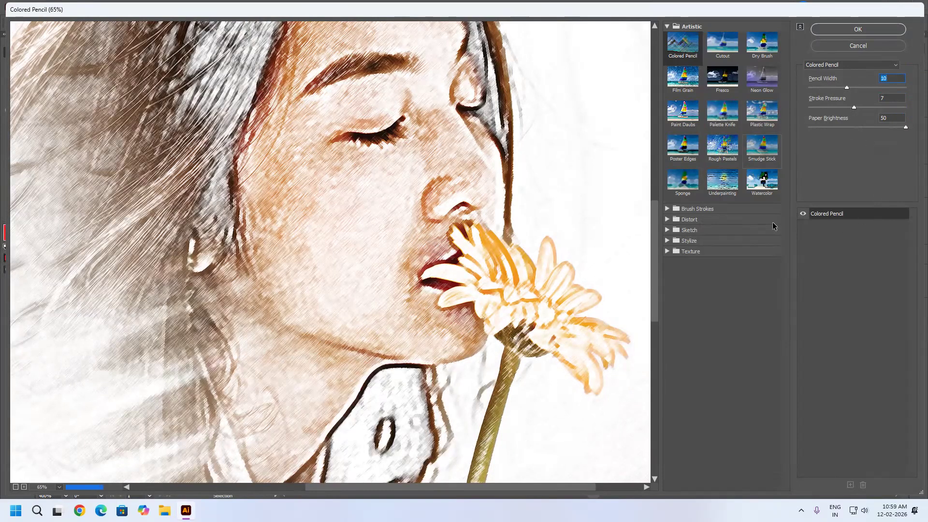
Preview Cutout with Number of Levels 7, Edge Simplicity 3 and Edge Fidelity 3, and Dry Brush with Brush Detail 4 and Texture 1.
click(730, 53)
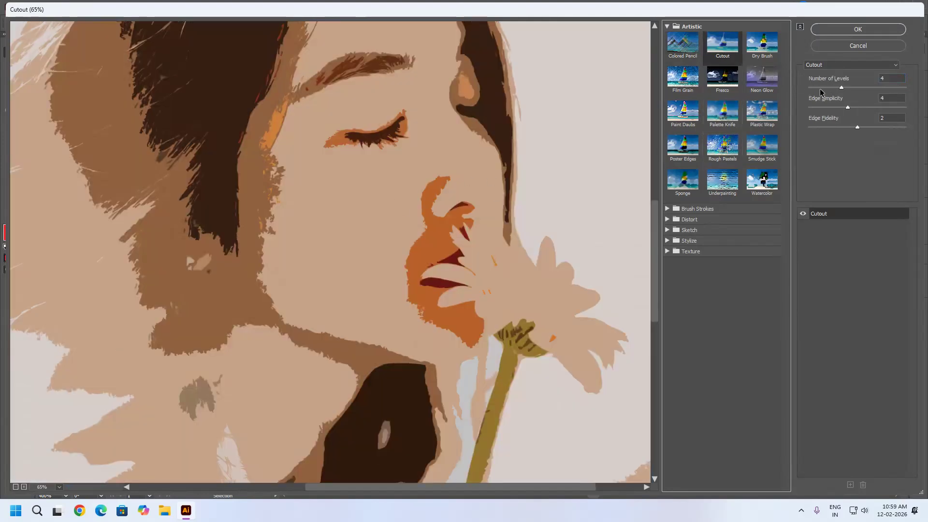
drag(841, 87, 835, 127)
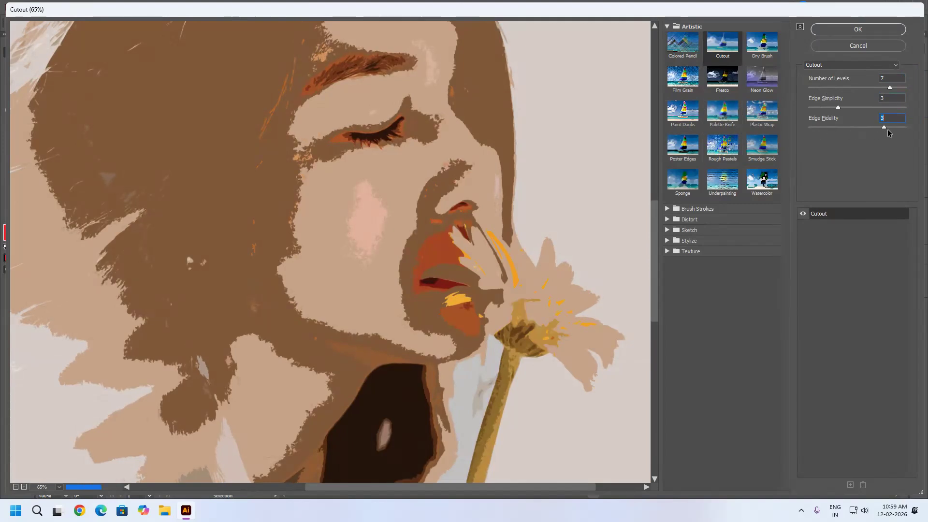
click(764, 52)
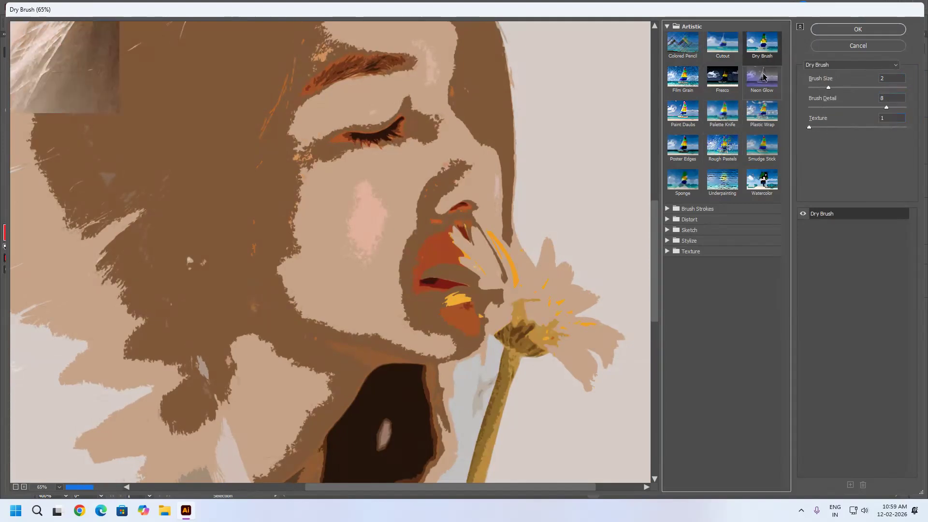
ctrl+click(364, 177)
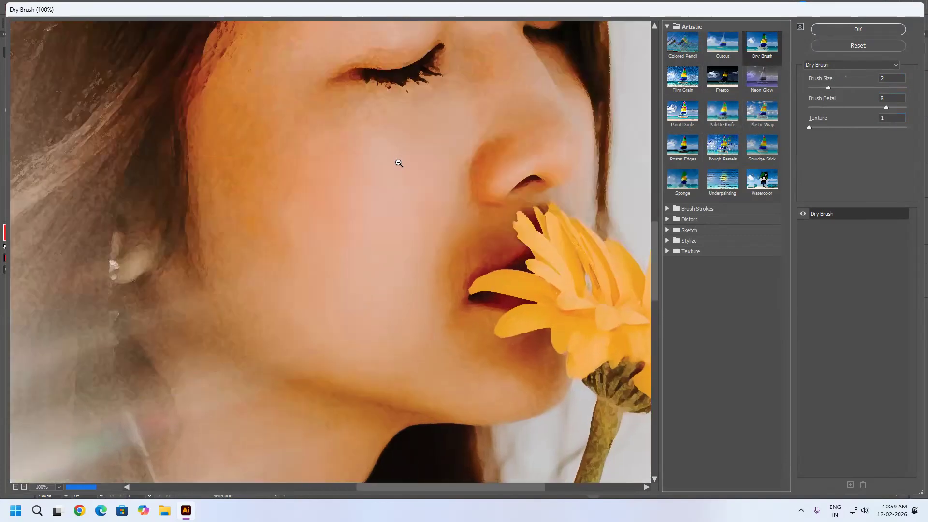
scroll(398, 164, up, 1)
scroll(430, 185, down, 1)
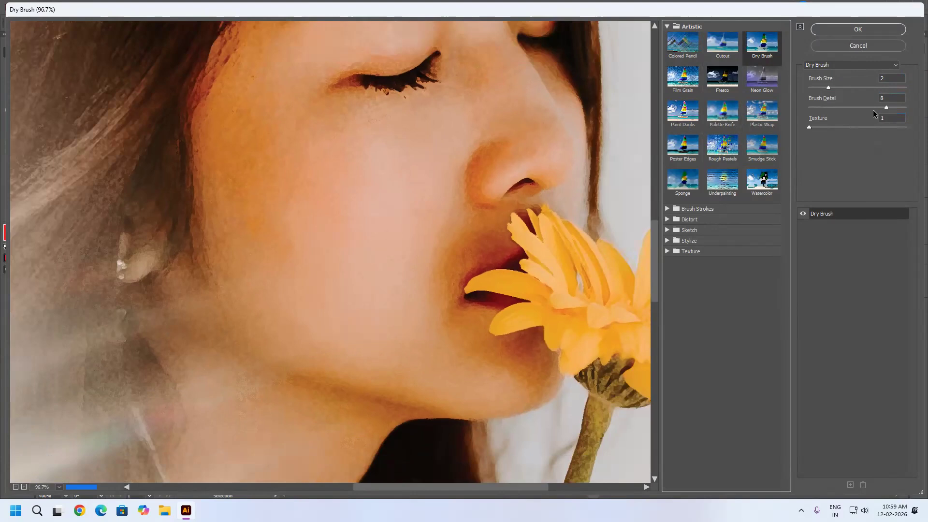
click(861, 108)
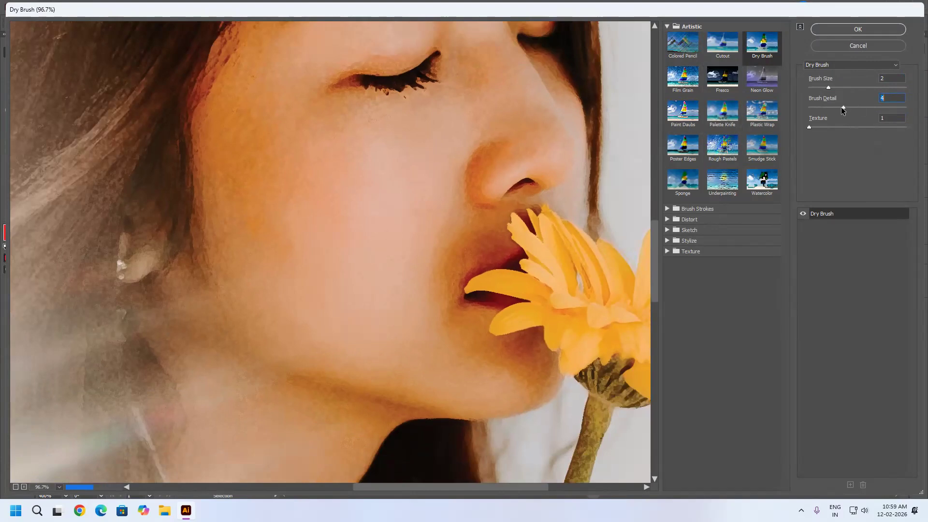
drag(835, 128, 832, 128)
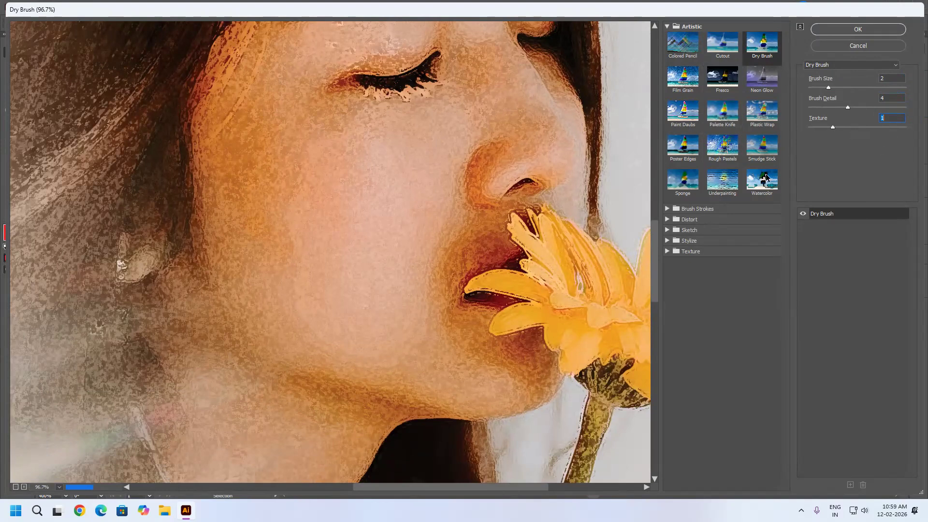
Preview the Film Grain, Fresco, Paint Daubs and Palette Knife effects on the portrait with their default settings.
click(681, 87)
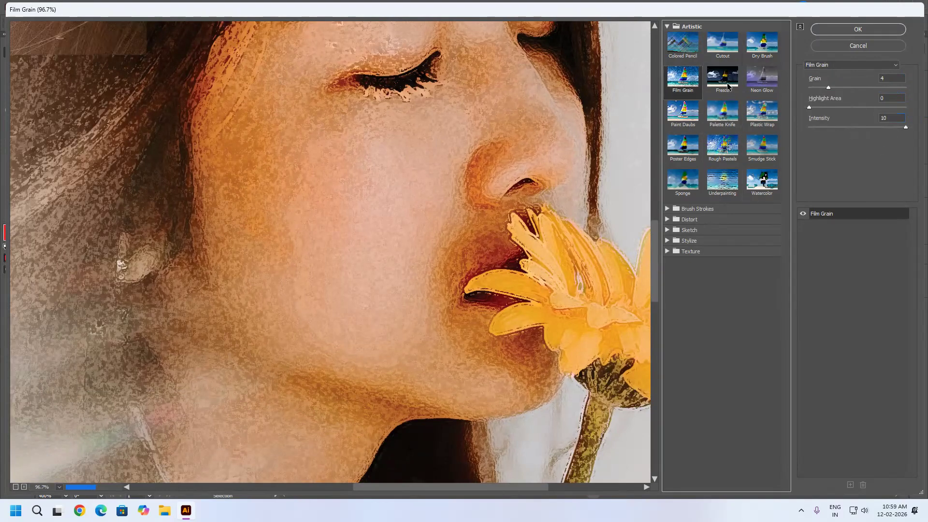
click(742, 88)
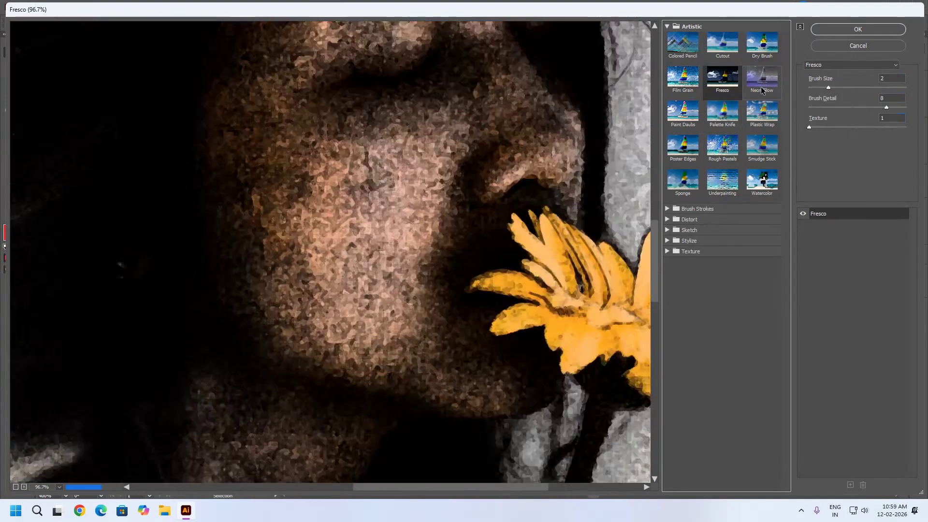
click(693, 119)
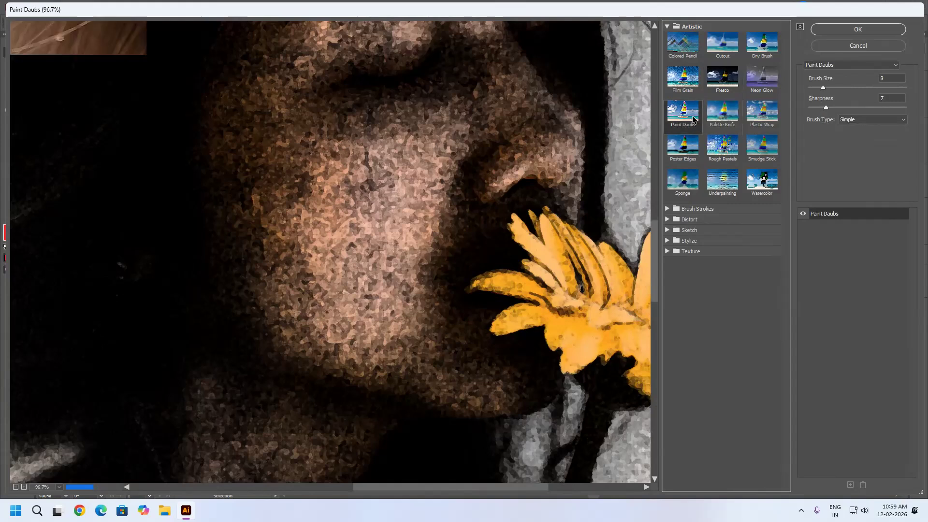
click(723, 115)
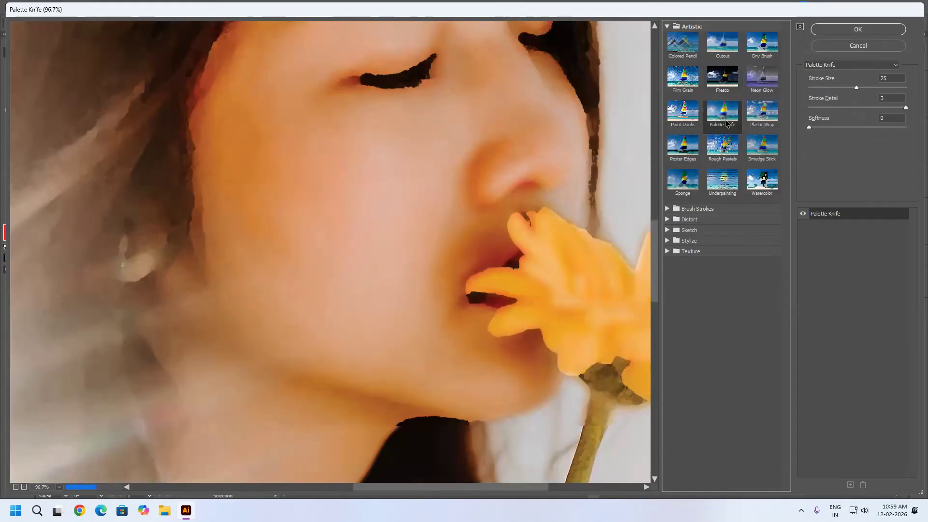
Preview the Plastic Wrap effect and examine how it renders the face, hair, shirt and flower.
click(763, 114)
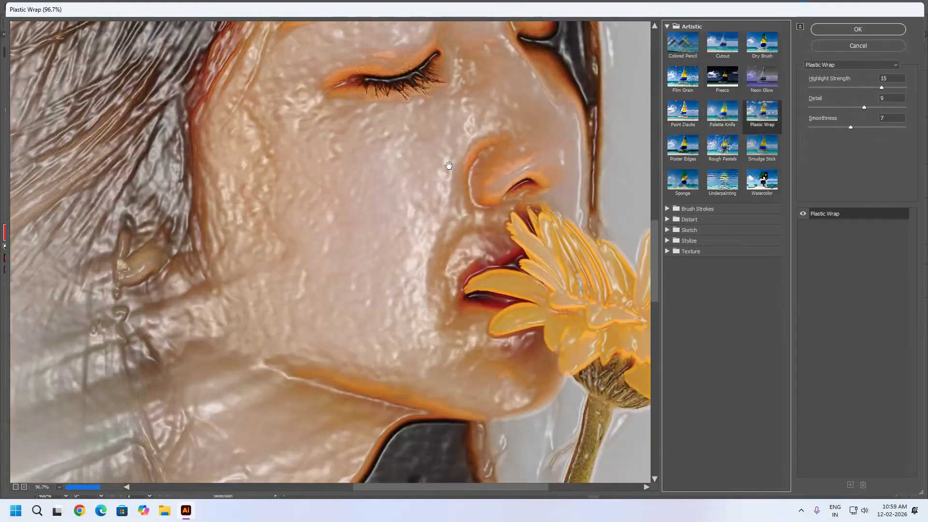
scroll(308, 216, down, 2)
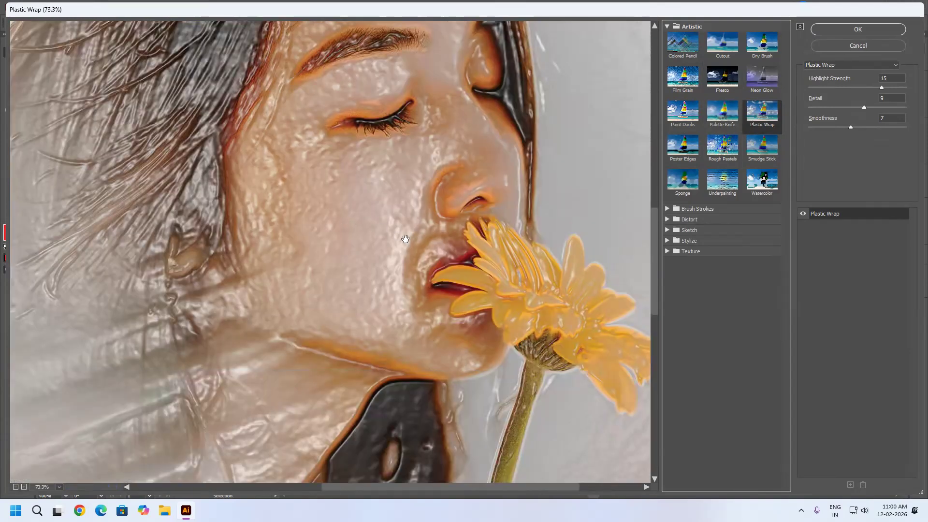
scroll(384, 204, down, 1)
scroll(366, 231, down, 1)
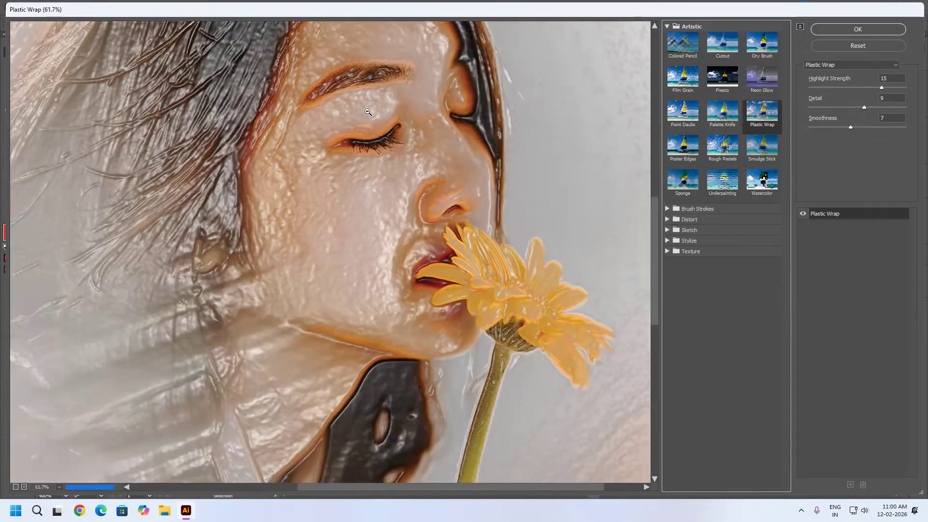
drag(340, 268, 403, 156)
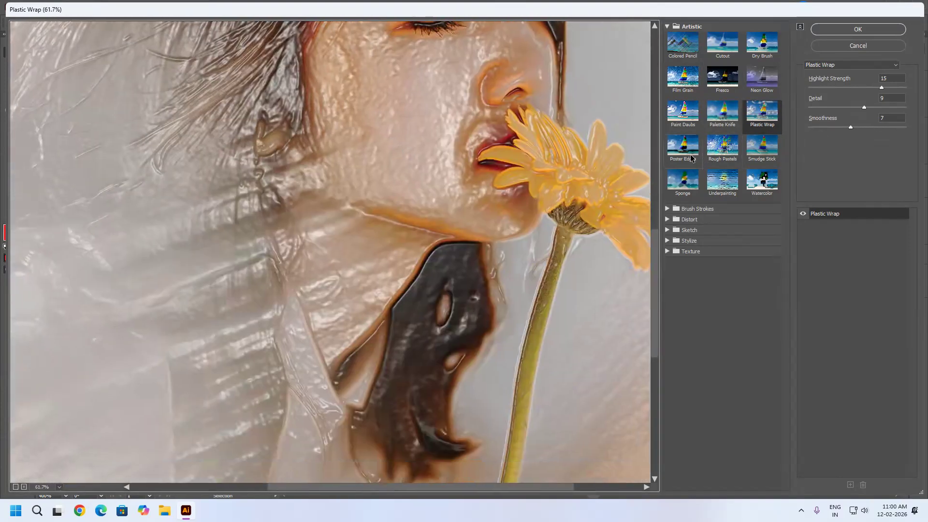
key(alt)
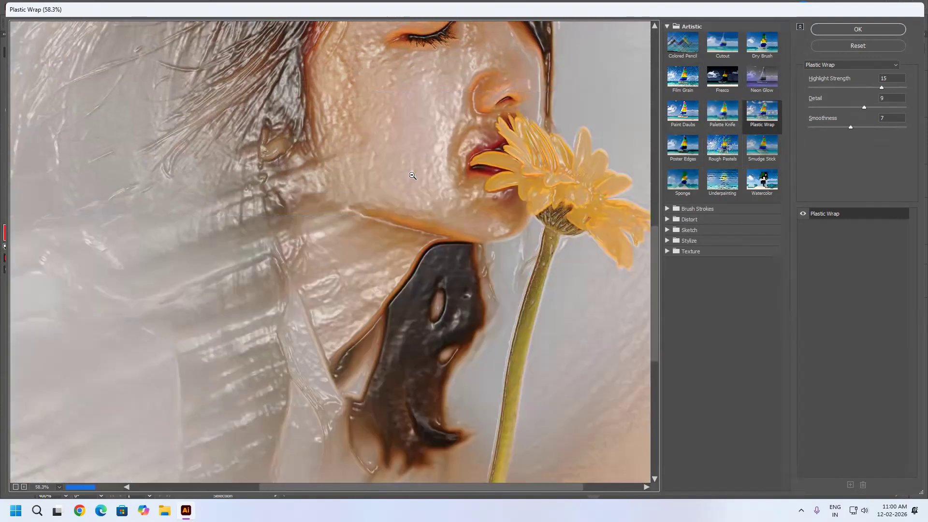
alt+click(420, 149)
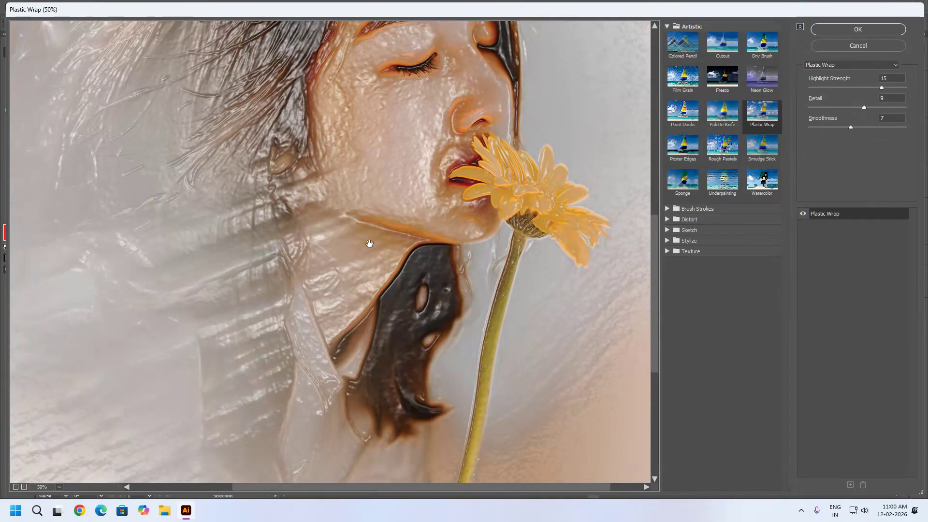
Preview the Poster Edges, Sponge, Underpainting and Watercolor effects on the portrait with their default settings.
click(683, 147)
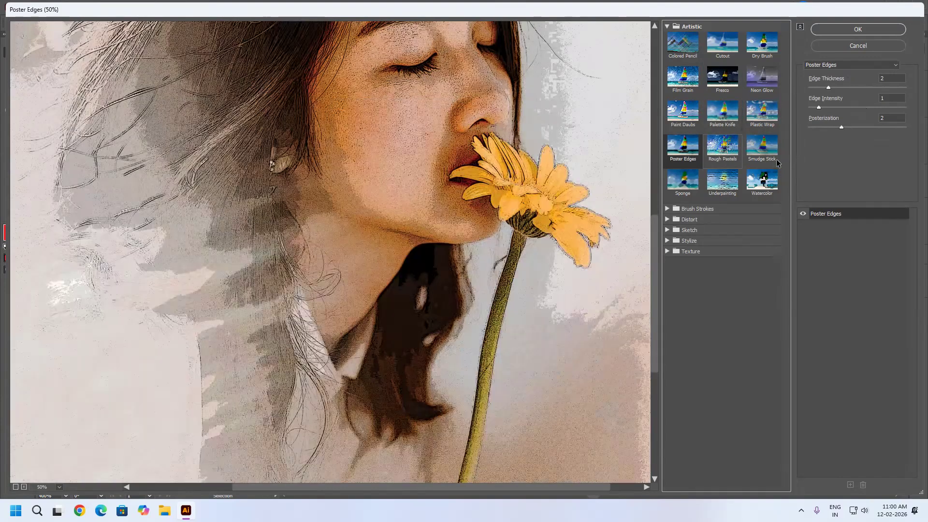
click(696, 187)
click(722, 183)
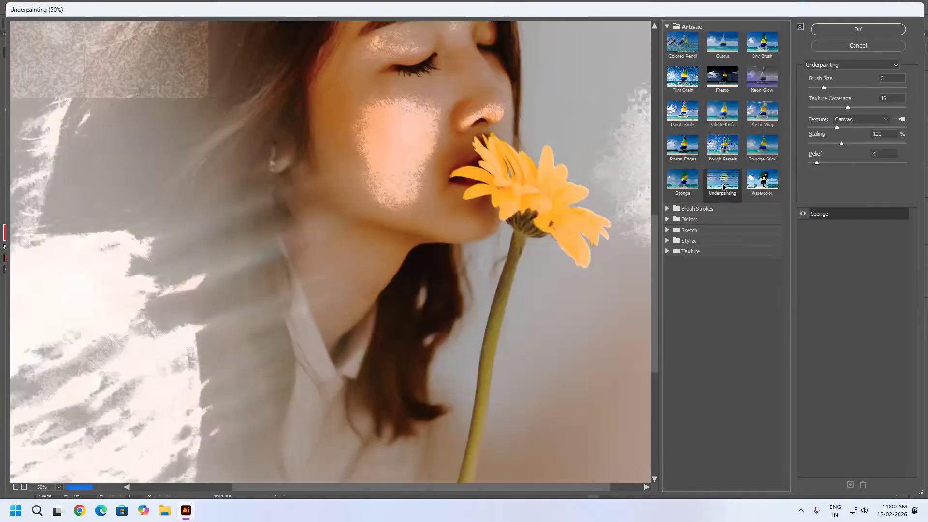
click(763, 196)
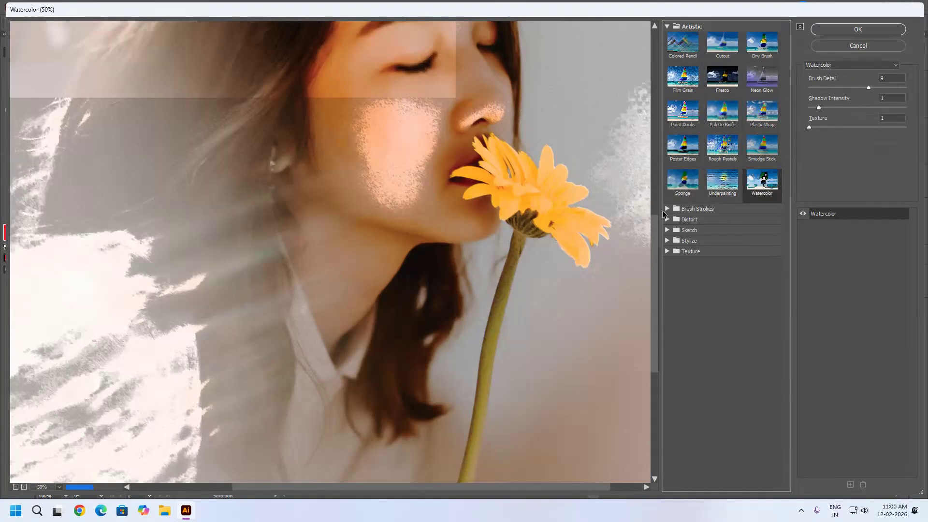
Preview the Brush Strokes effects Accented Edges with Edge Width 8 and Edge Brightness 24, Angled Strokes, and Crosshatch with default settings.
click(666, 209)
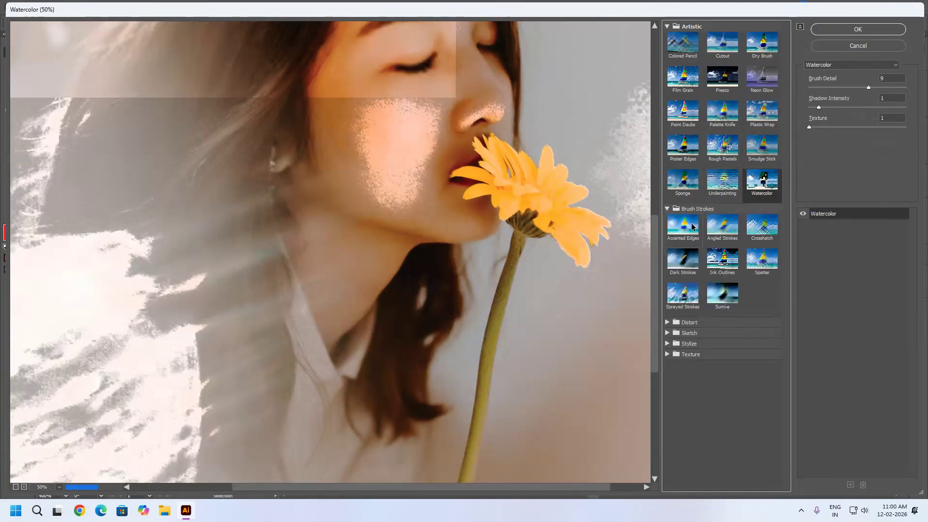
click(692, 226)
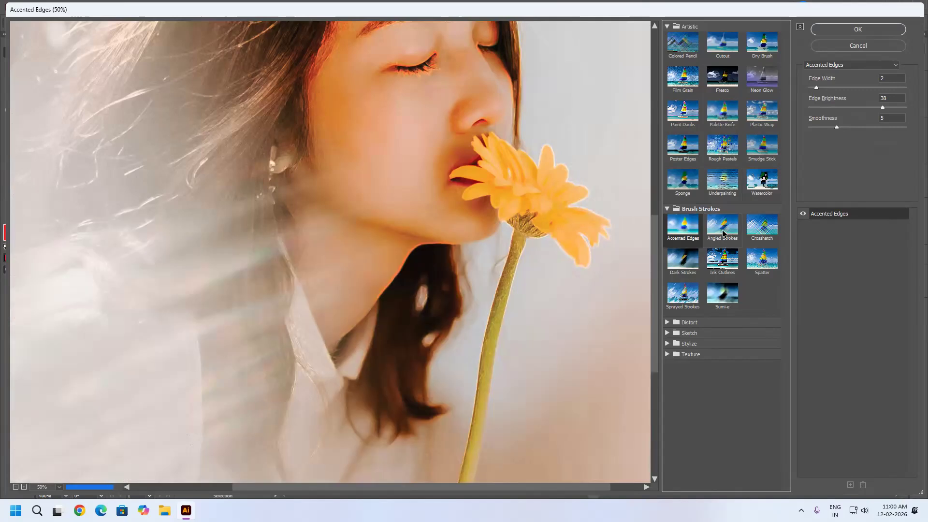
click(834, 87)
click(861, 87)
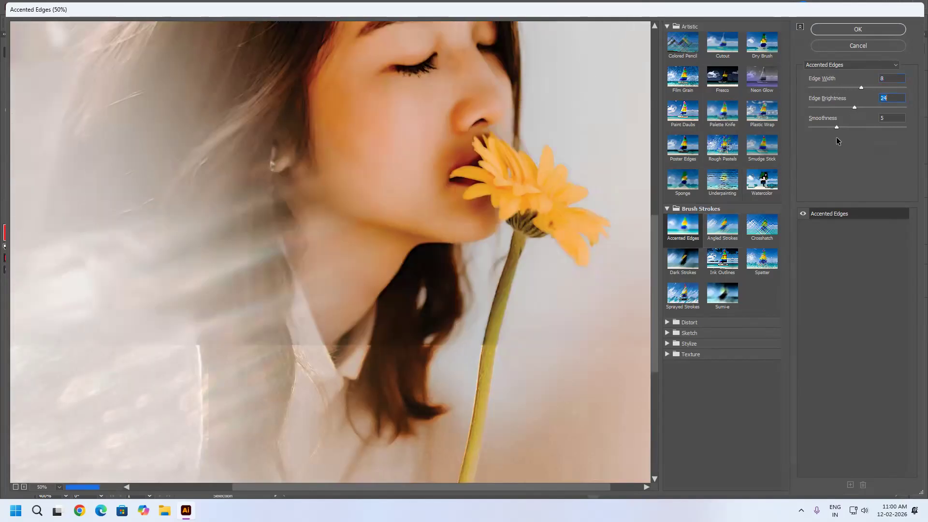
click(730, 226)
click(749, 234)
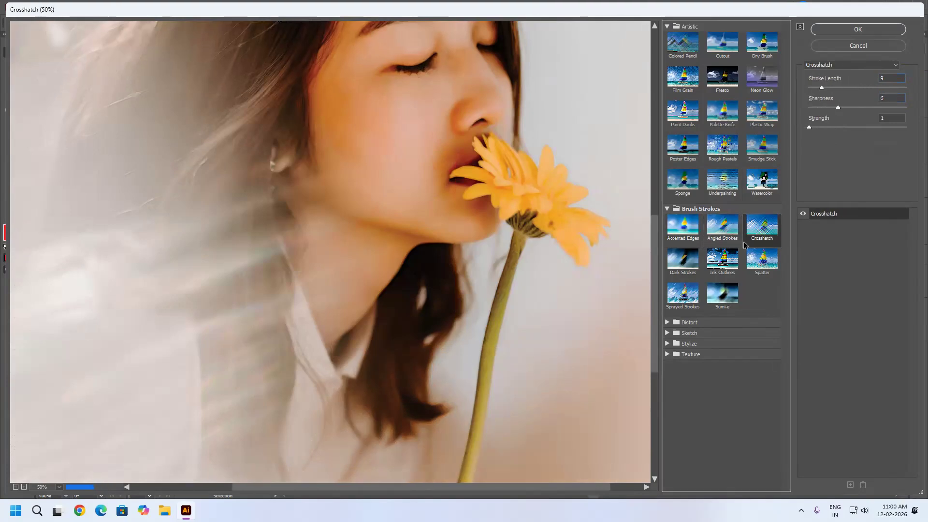
Preview Dark Strokes with Black Intensity 10 and White Intensity 7, plus the Sumi-e and Sprayed Strokes effects with default settings.
click(684, 256)
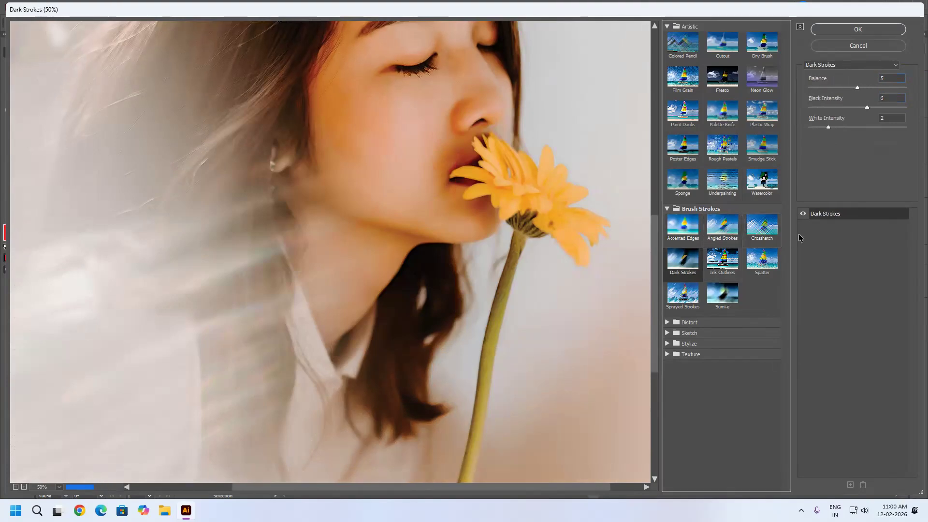
click(799, 217)
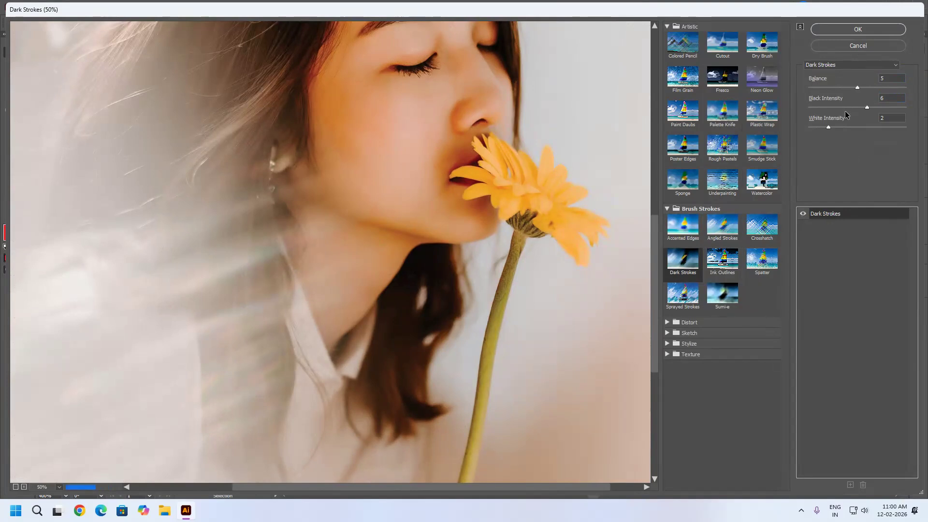
drag(866, 108, 904, 107)
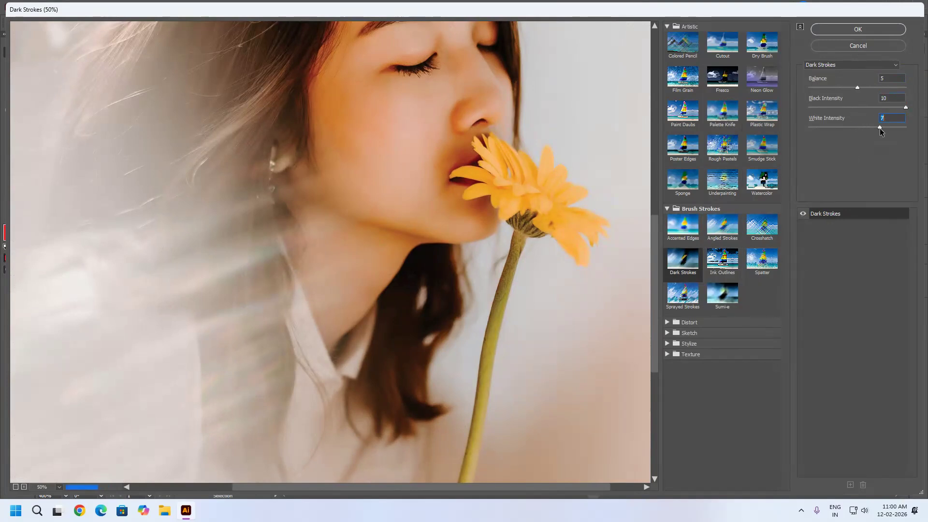
click(723, 297)
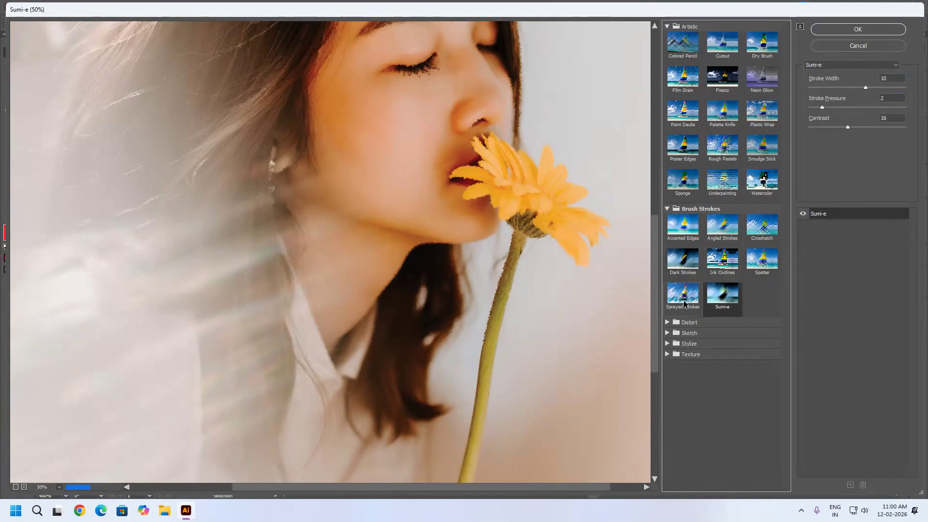
click(687, 305)
Preview the Diffuse Glow distortion effect with Graininess 7, Glow Amount 6 and Clear Amount 15.
click(667, 323)
click(690, 340)
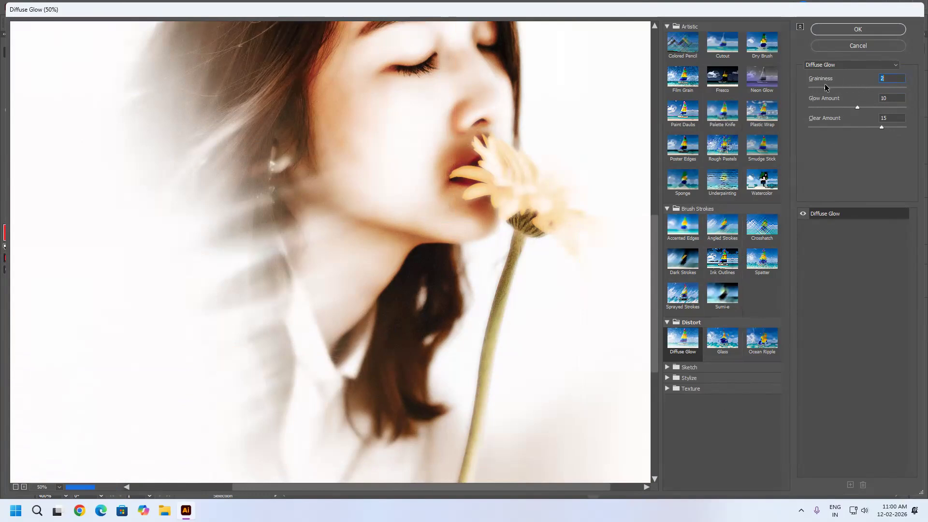
drag(867, 88, 838, 119)
click(840, 127)
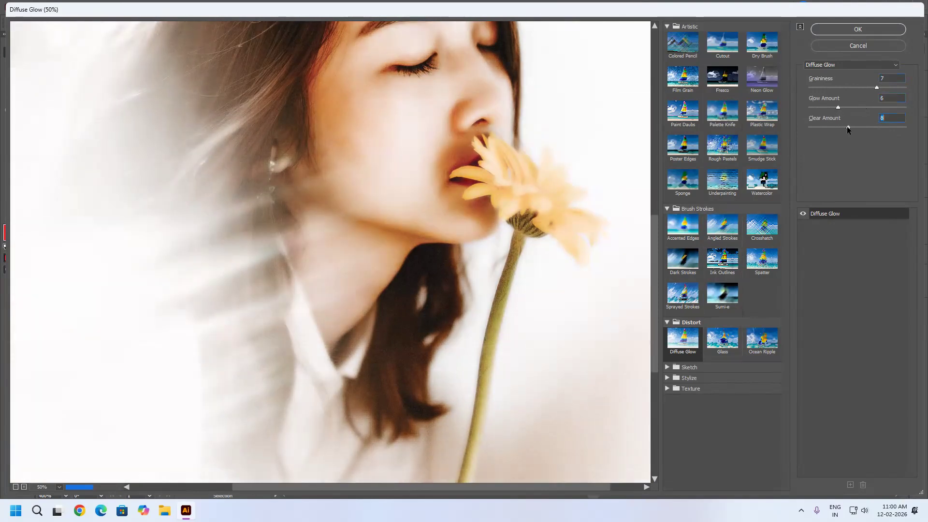
click(881, 128)
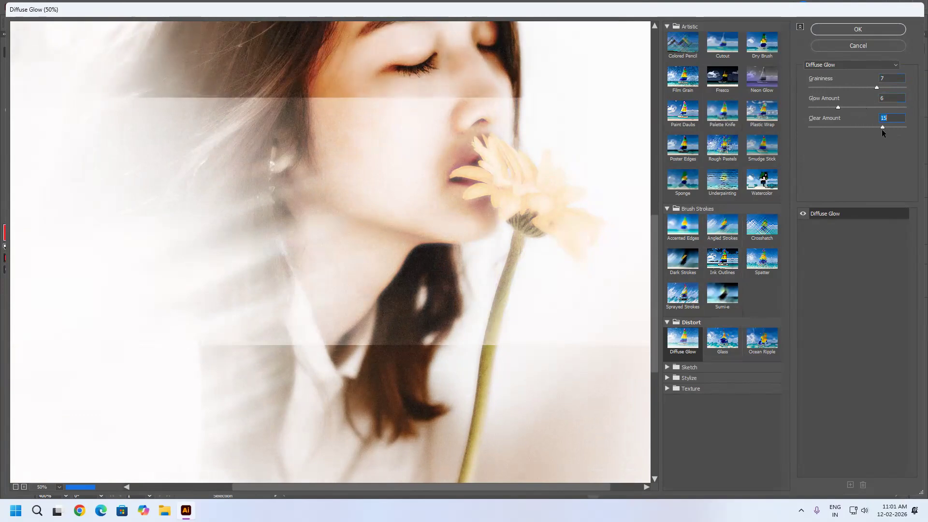
Preview the Glass effect with Distortion 14 and Smoothness 11, and switch its texture to Blocks.
click(726, 342)
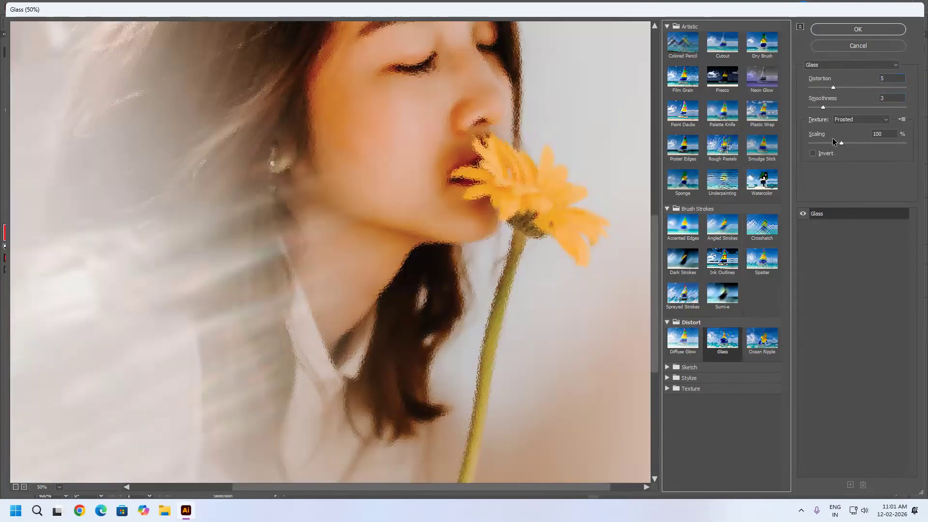
drag(835, 86, 878, 106)
click(870, 119)
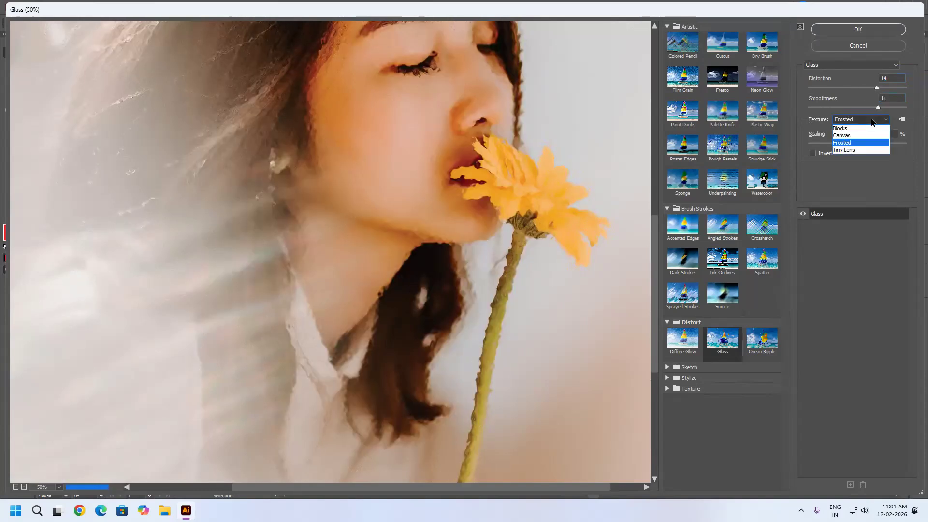
click(855, 127)
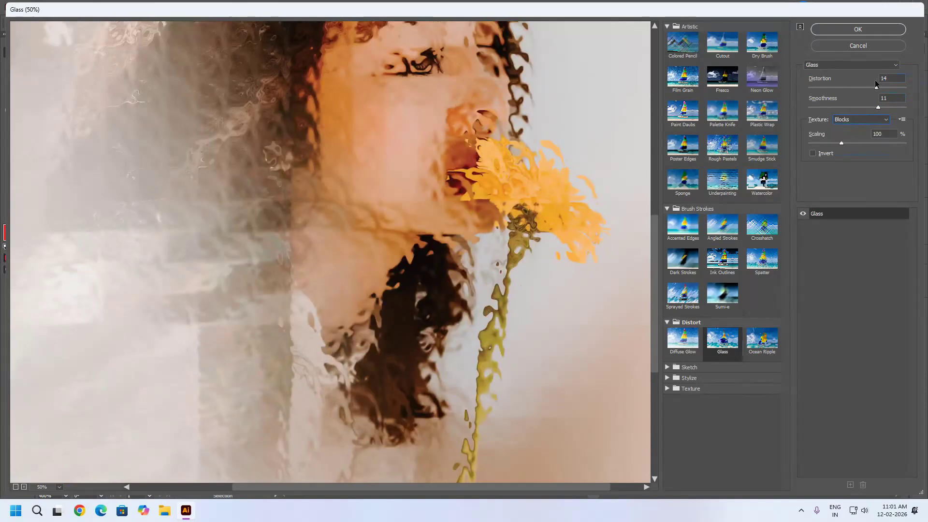
Lower the Blocks glass Distortion to 12 and raise the texture Scaling to 200%.
mouse_move(877, 88)
mouse_down()
mouse_move(836, 88)
mouse_move(863, 87)
mouse_up()
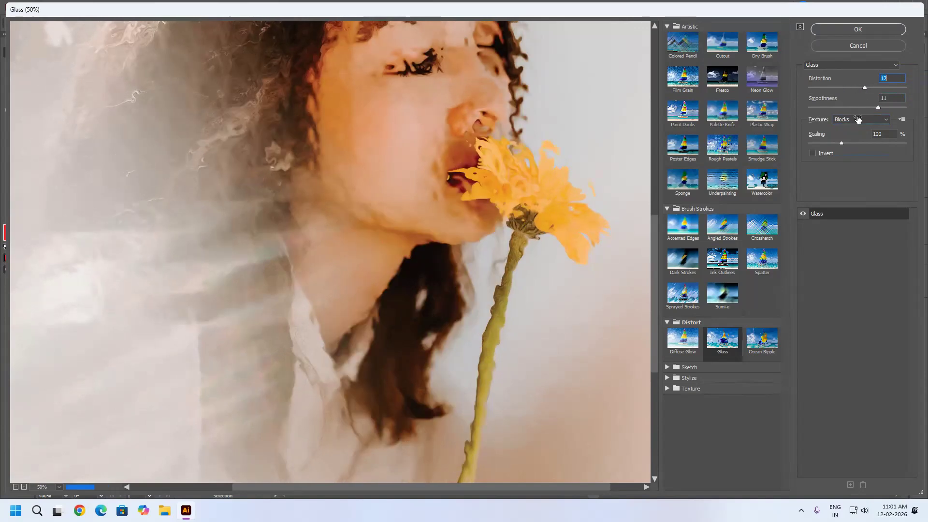
drag(841, 143, 858, 143)
click(894, 144)
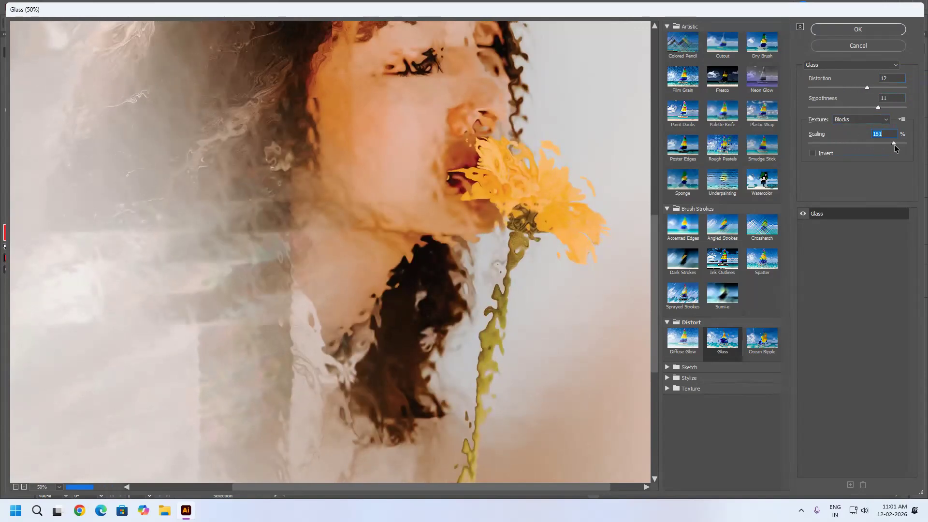
drag(894, 144, 893, 145)
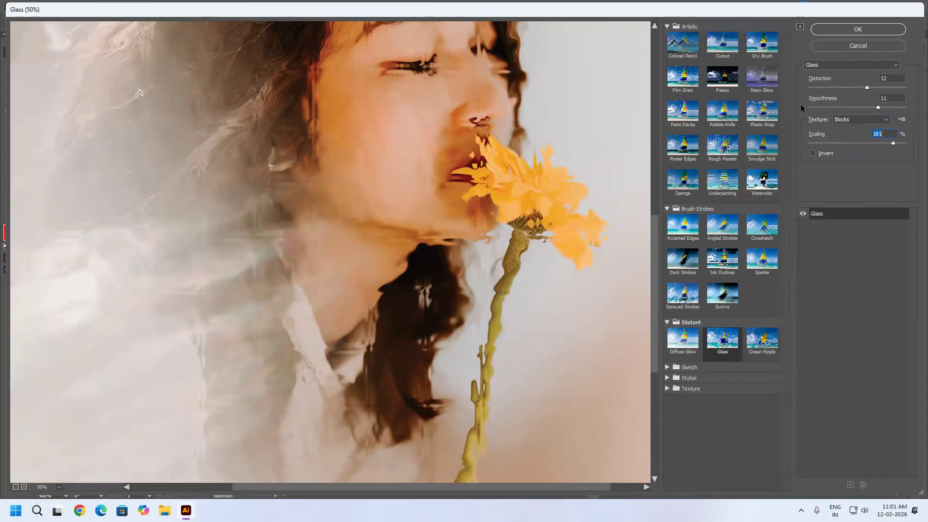
drag(893, 144, 911, 149)
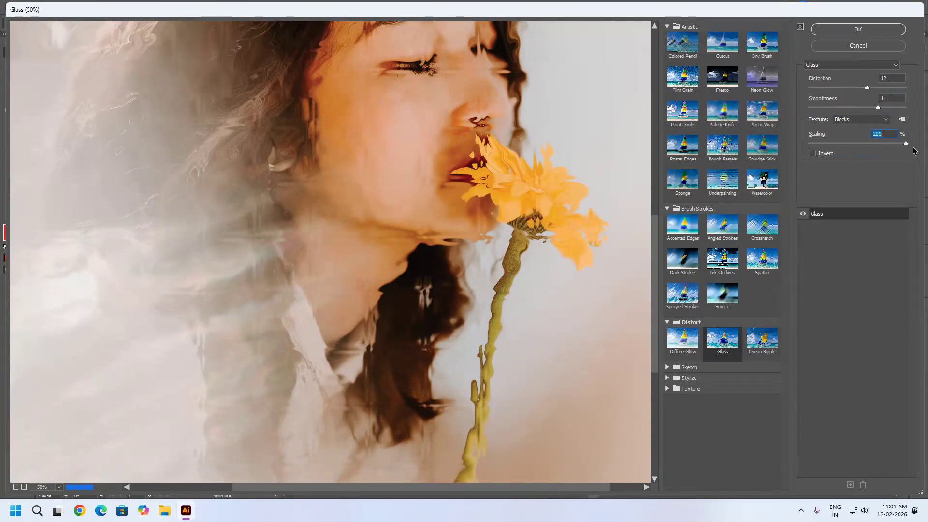
Set the Blocks glass Smoothness to 9 and Distortion to 16, checking the effect on the face.
drag(404, 182, 317, 306)
click(853, 107)
drag(865, 106, 863, 107)
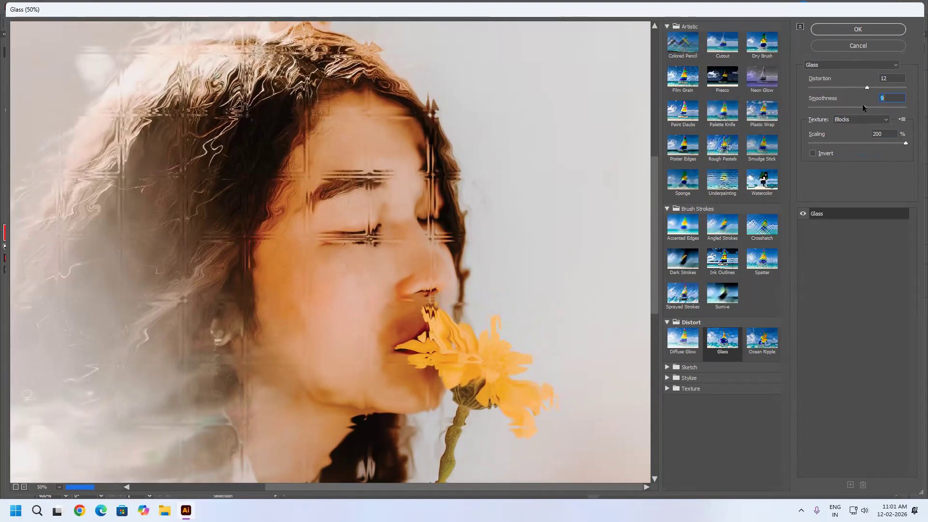
click(854, 88)
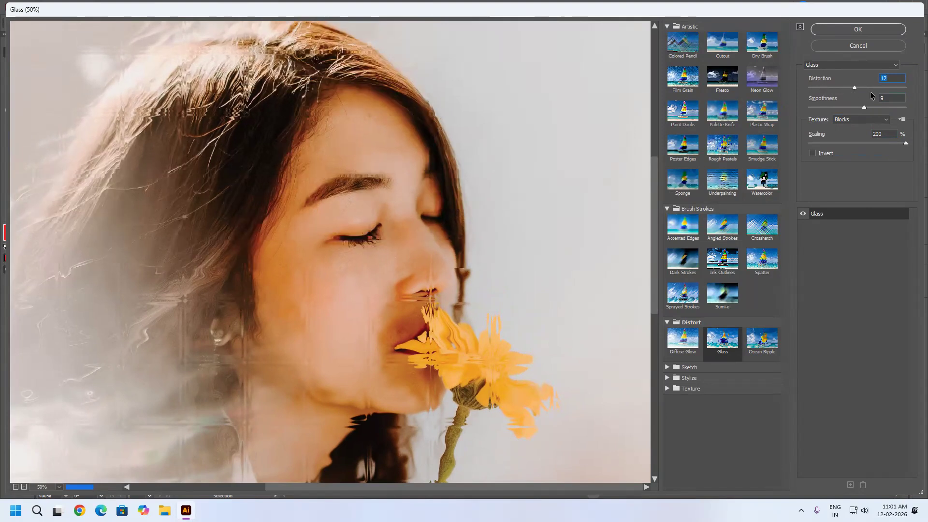
click(886, 87)
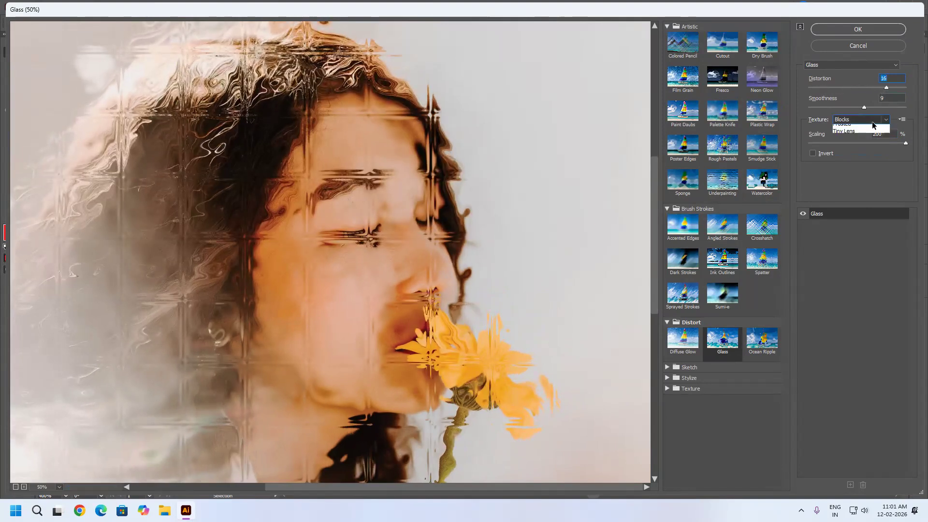
Compare the Canvas, Frosted and Tiny Lens glass textures, setting Smoothness to 10 while on Frosted.
click(871, 121)
click(855, 139)
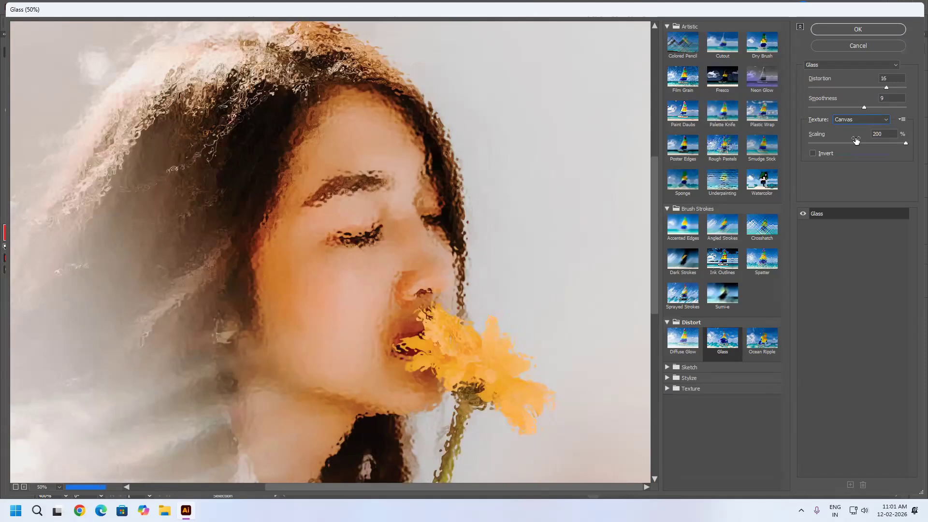
click(865, 119)
click(850, 142)
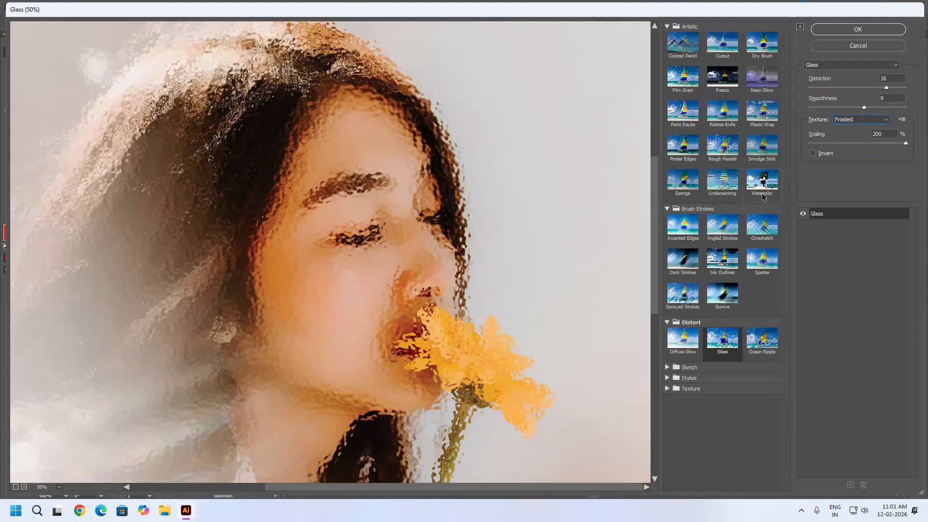
click(872, 108)
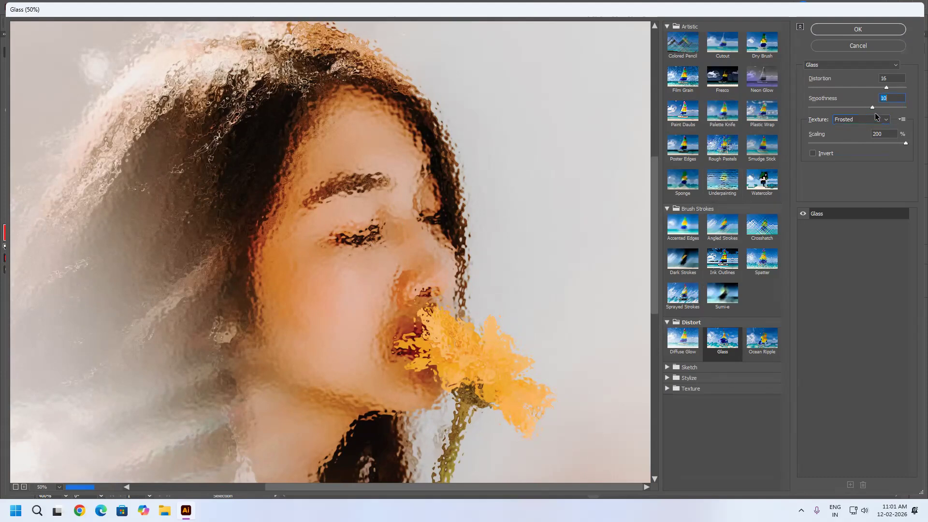
click(861, 119)
click(855, 151)
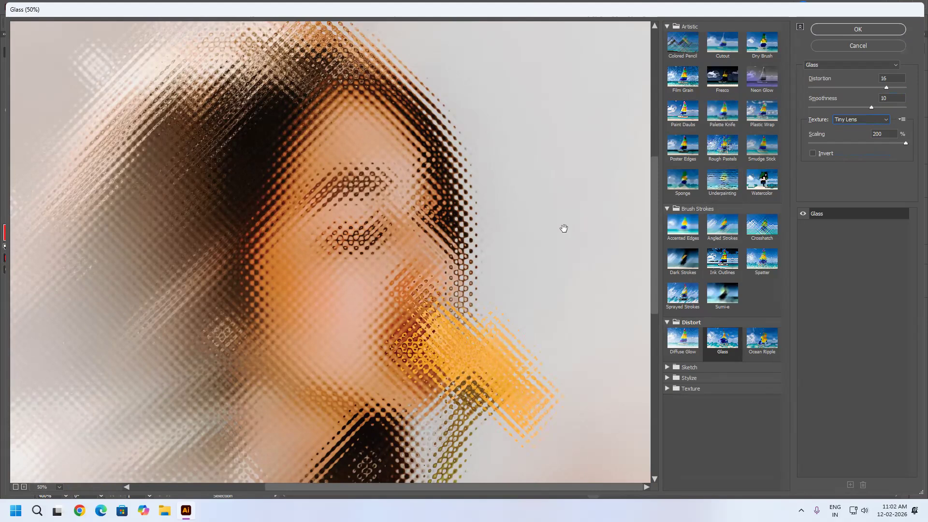
Examine the Tiny Lens glass across the portrait, set its Scaling to 186%, and turn Invert on and off again.
drag(445, 348, 484, 266)
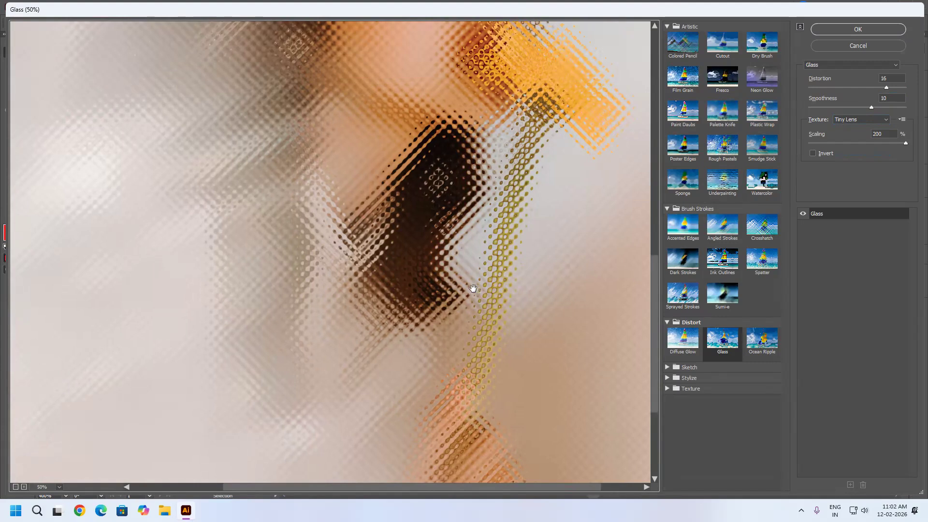
drag(472, 290, 440, 222)
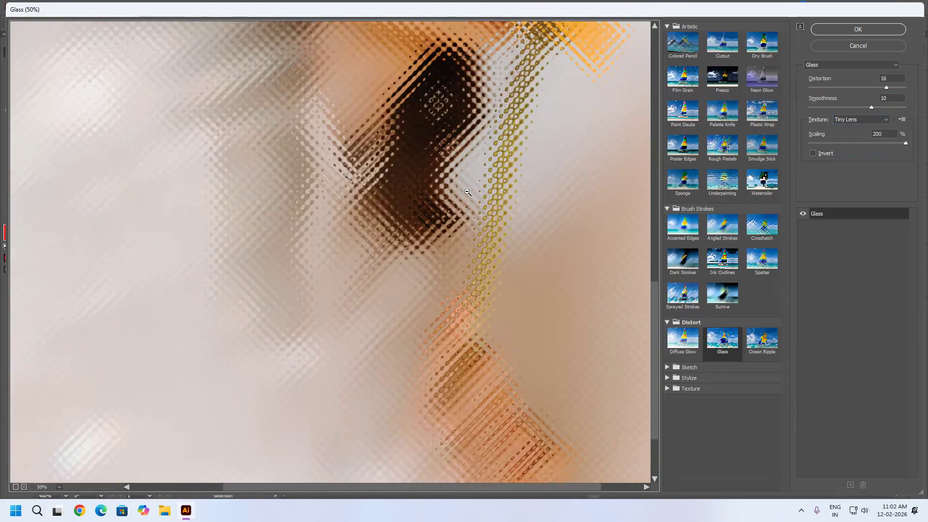
alt+click(400, 228)
scroll(403, 253, down, 1)
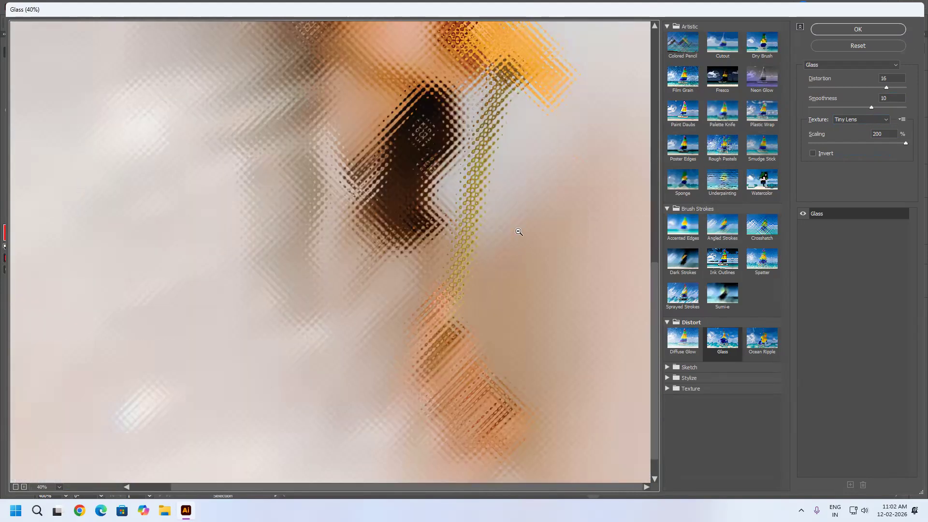
alt+click(518, 232)
drag(843, 145, 826, 144)
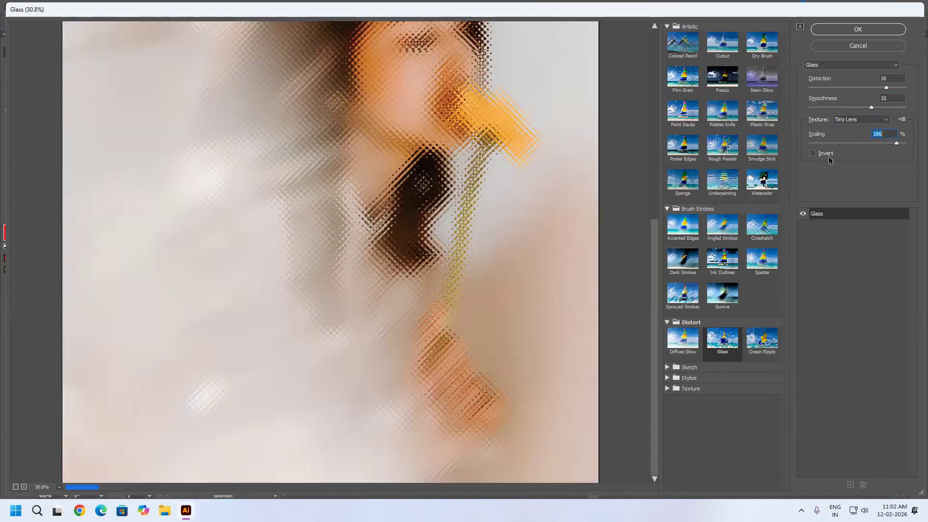
click(826, 154)
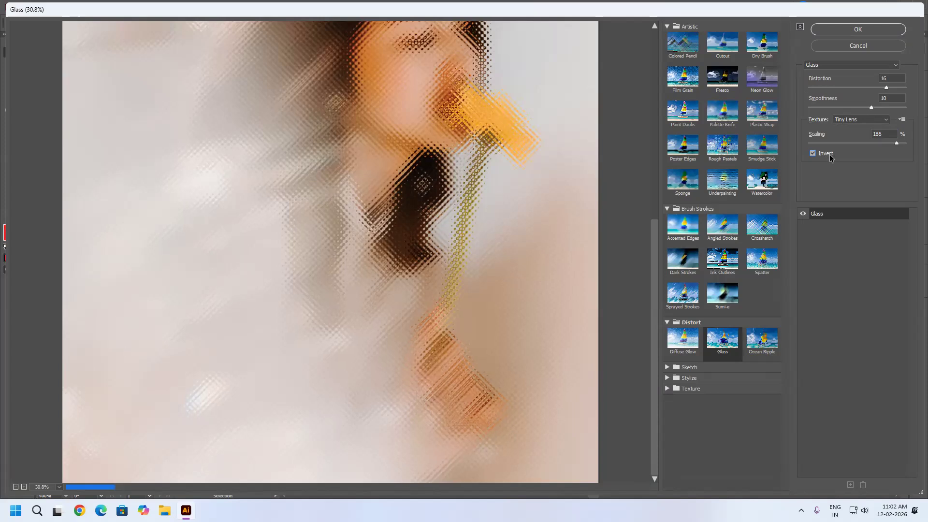
click(829, 156)
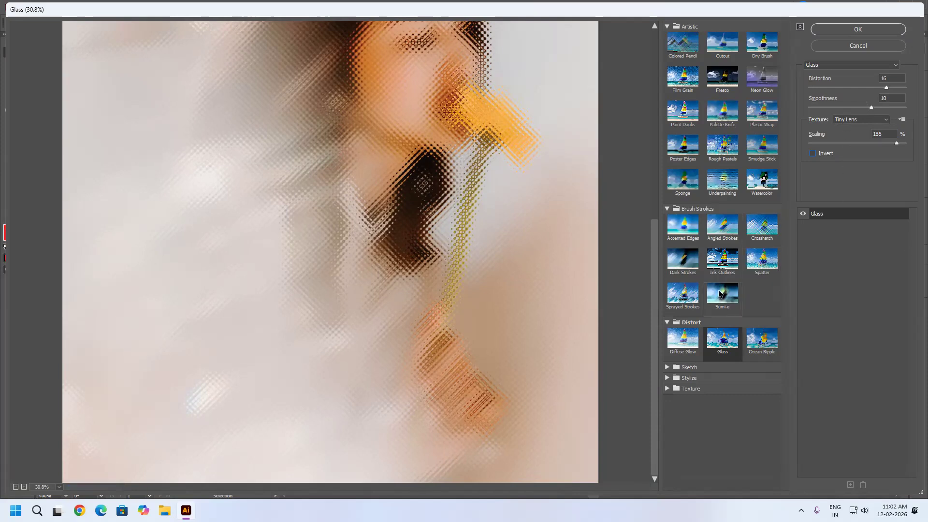
Preview the Ocean Ripple effect with Ripple Size 11 and Ripple Magnitude 13.
click(764, 346)
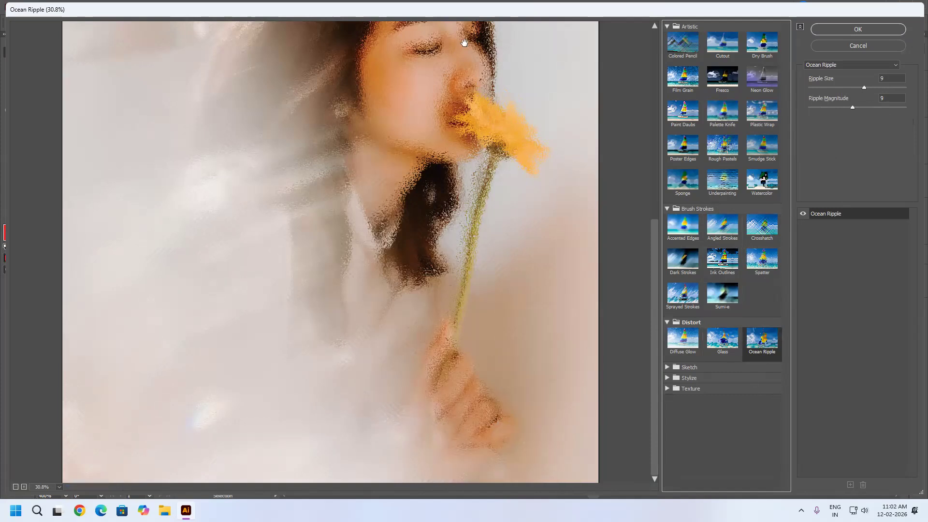
click(847, 86)
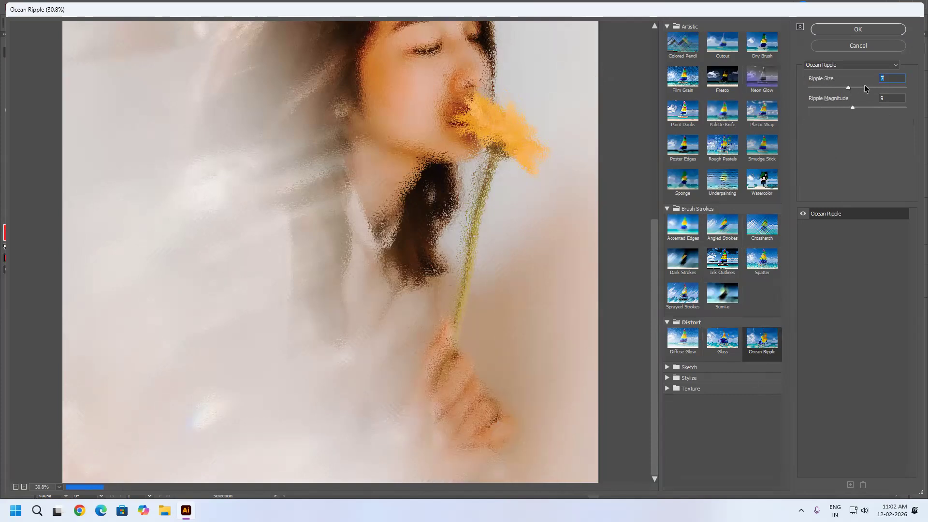
click(864, 86)
click(881, 87)
click(870, 106)
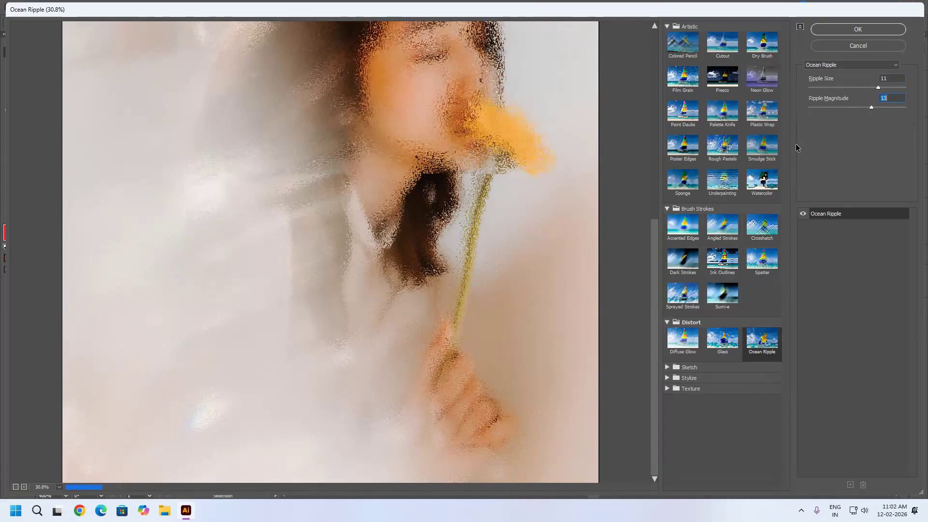
Preview the Bas Relief, Chalk & Charcoal, Charcoal, Chrome and Conté Crayon sketch effects on the portrait.
click(667, 367)
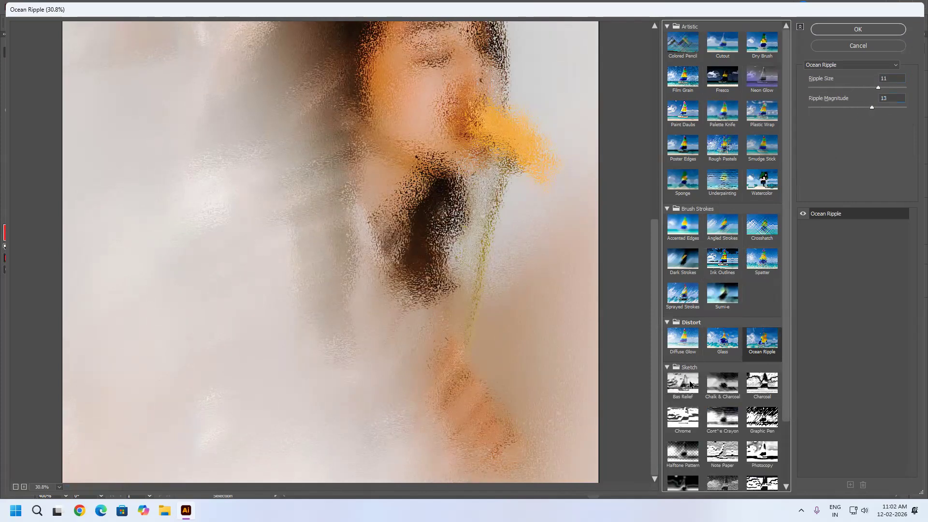
click(685, 387)
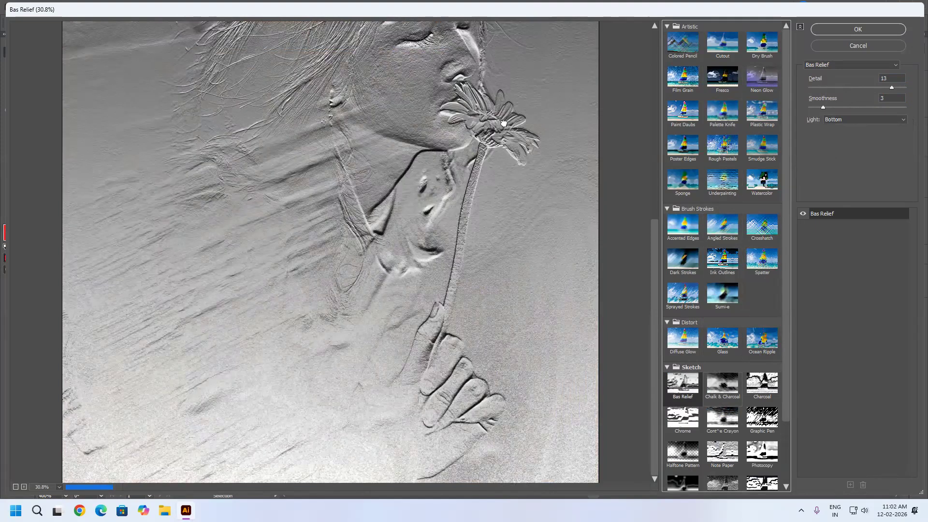
scroll(551, 268, up, 3)
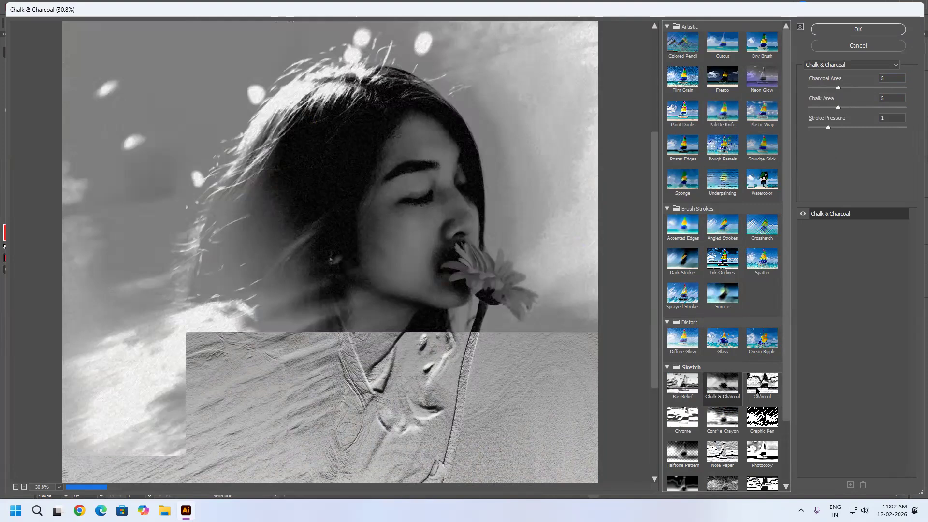
click(756, 389)
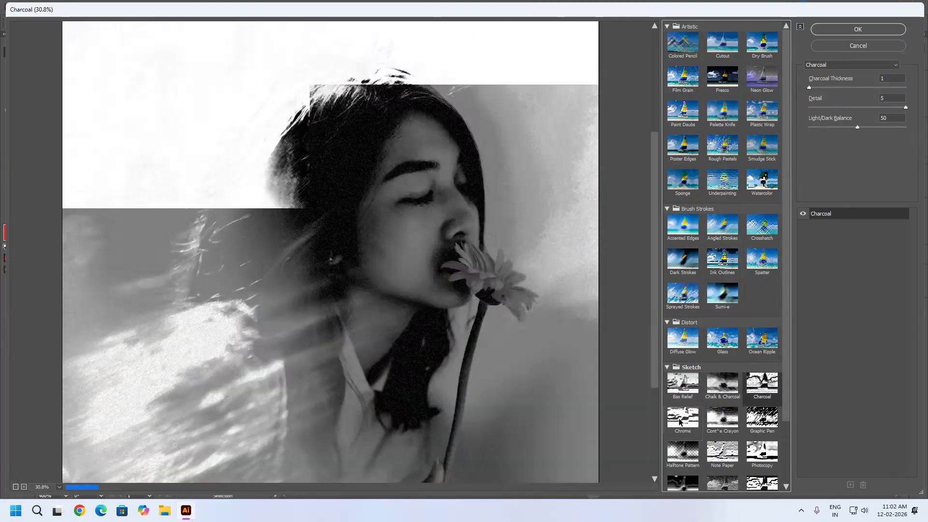
click(681, 419)
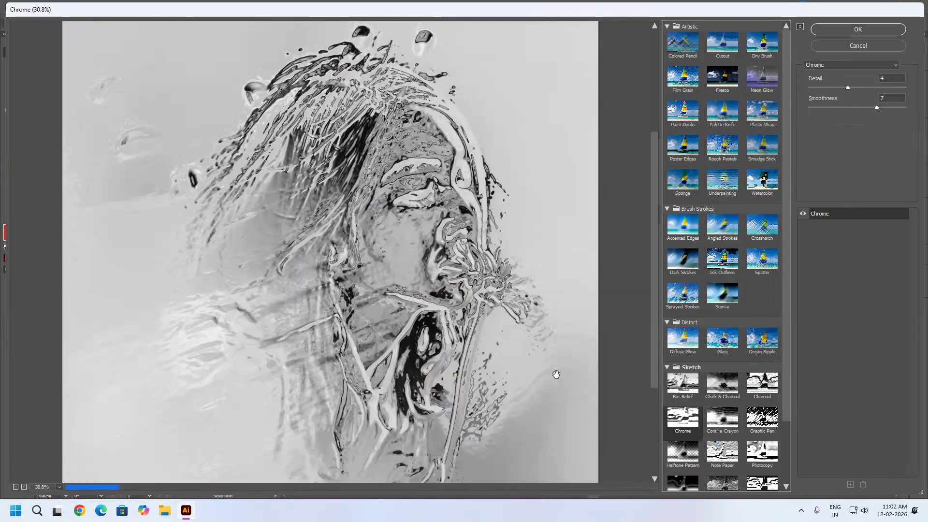
click(739, 424)
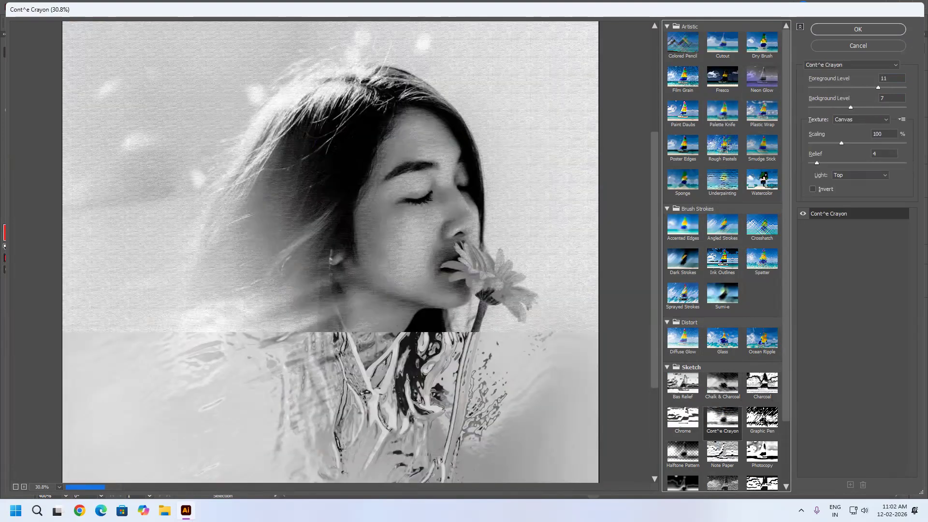
Preview the Graphic Pen, Note Paper, Photocopy and Plaster sketch effects on the portrait.
click(762, 421)
click(721, 451)
scroll(743, 369, down, 2)
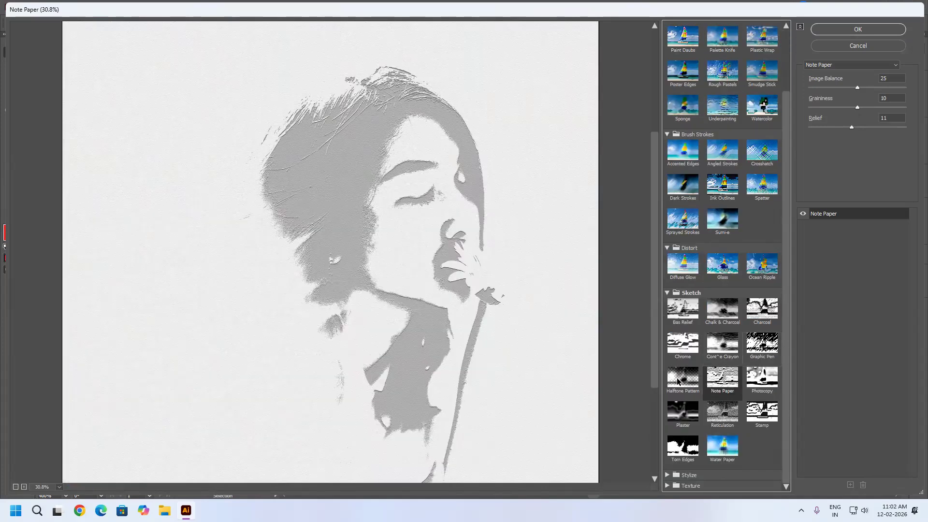
click(724, 383)
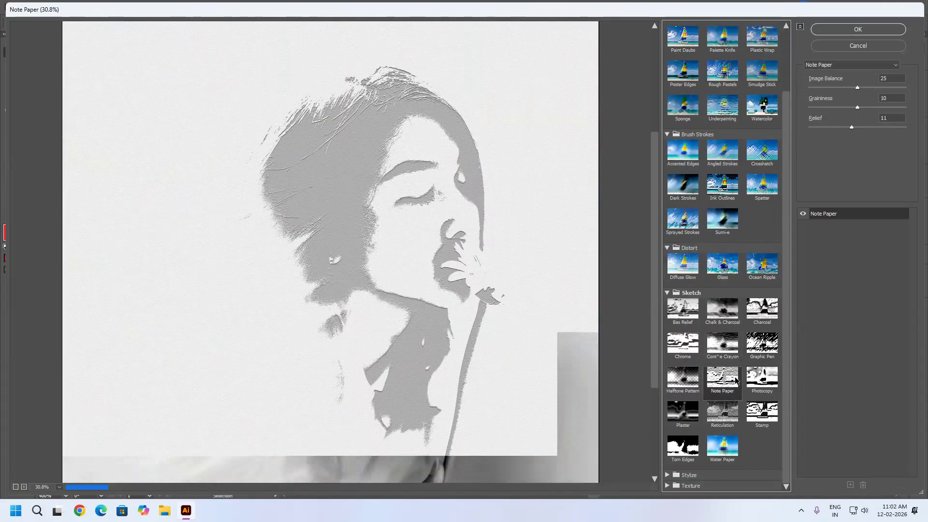
click(766, 380)
click(682, 411)
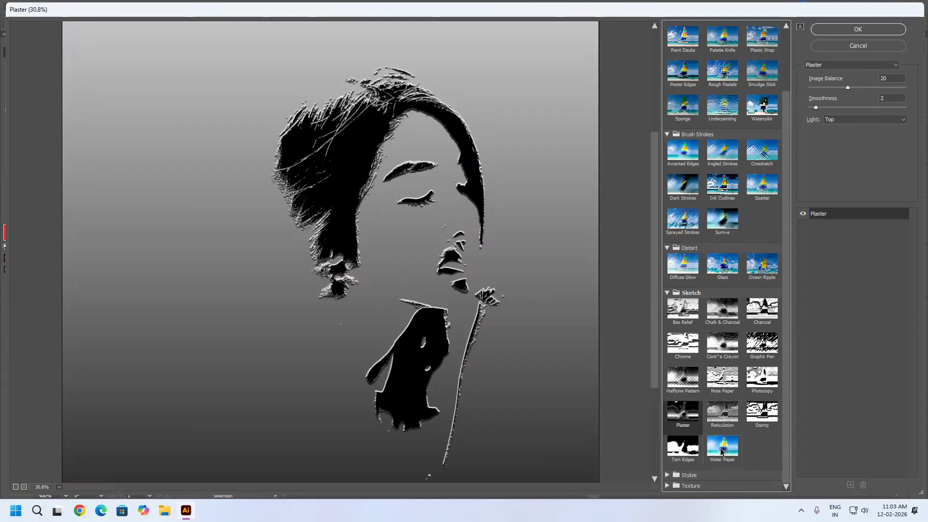
Preview the Reticulation, Stamp, Torn Edges and Water Paper sketch effects on the portrait.
click(719, 422)
click(771, 415)
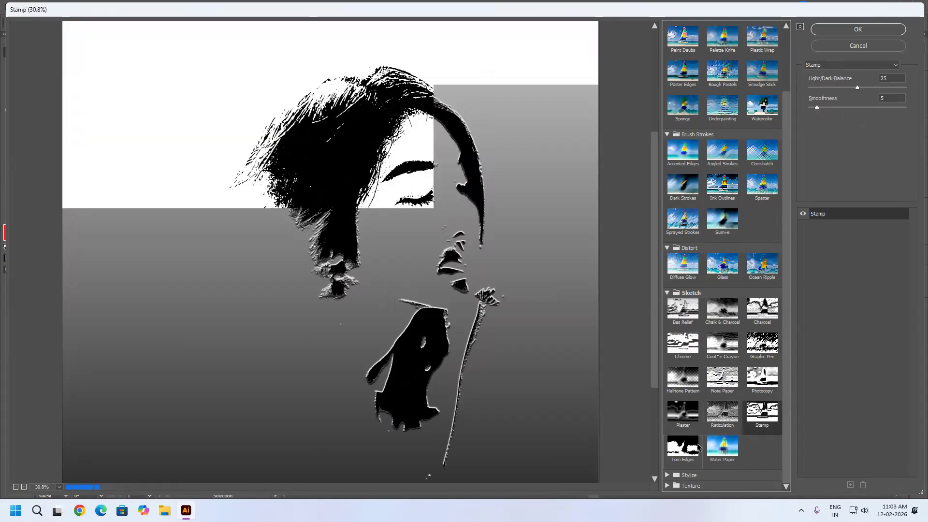
click(685, 448)
click(724, 451)
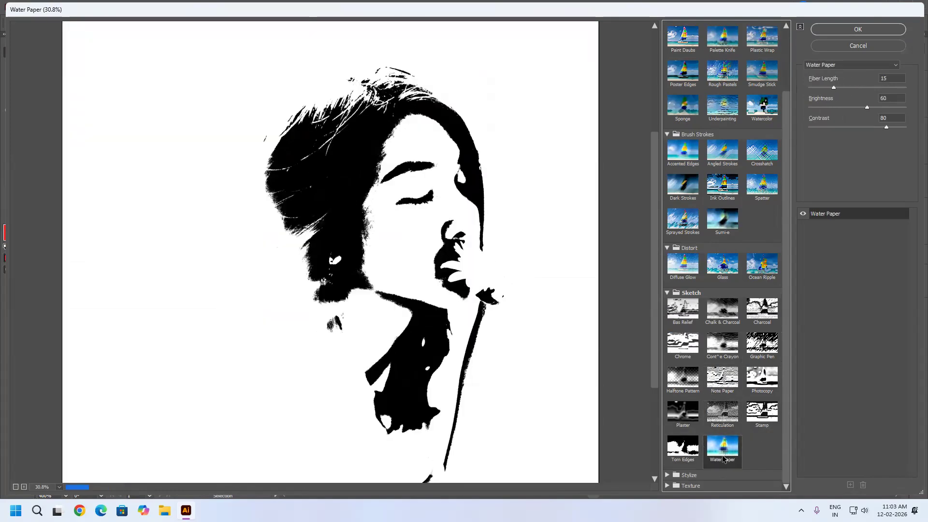
Compare Torn Edges with Water Paper once more and preview the Glowing Edges effect from the Stylize group.
click(669, 476)
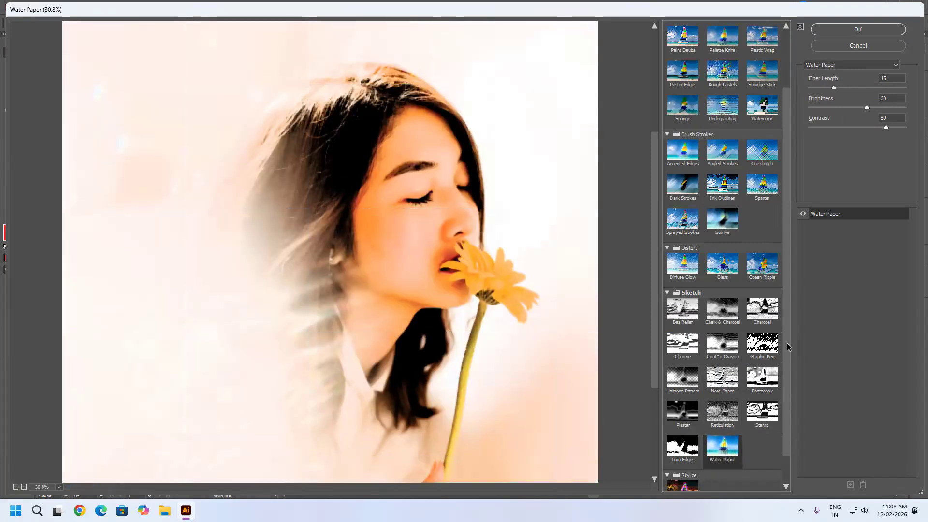
scroll(789, 346, down, 1)
click(686, 415)
click(708, 419)
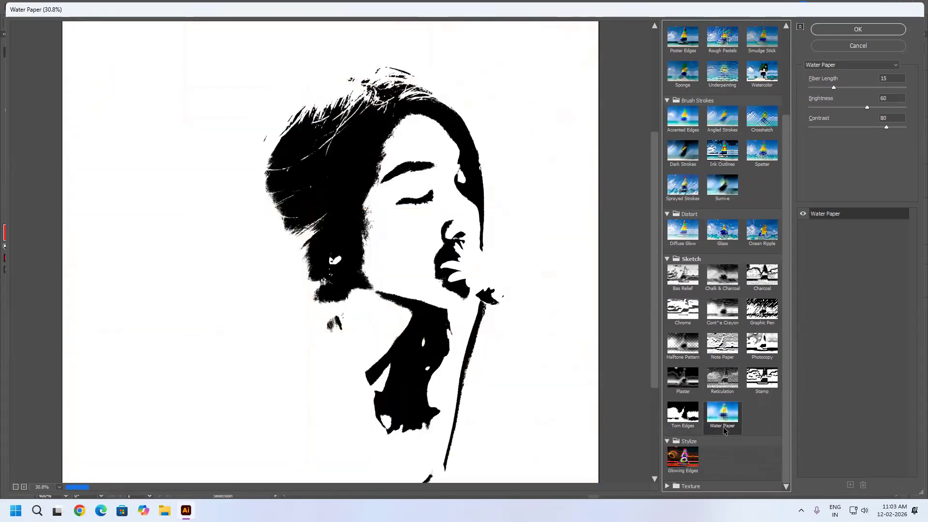
click(695, 459)
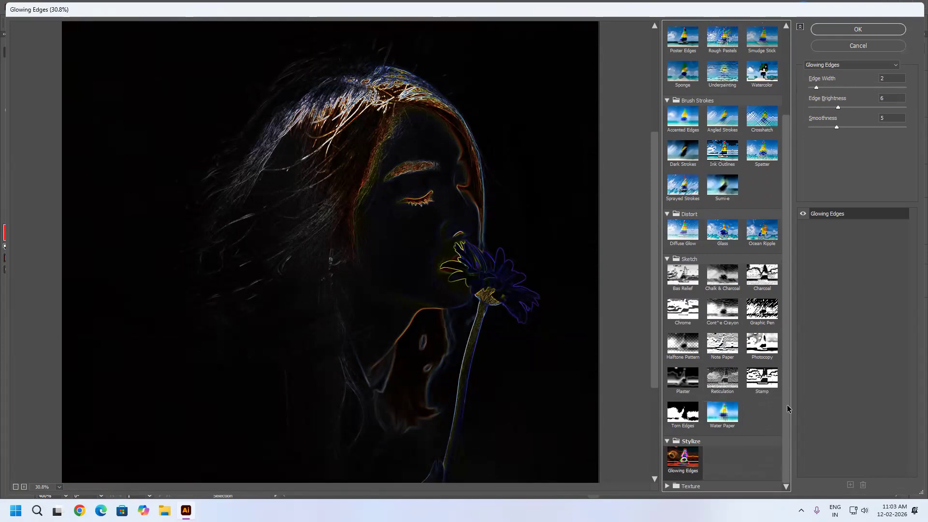
Preview the Craquelure, Grain and Mosaic Tiles effects from the Texture group on the portrait.
click(666, 486)
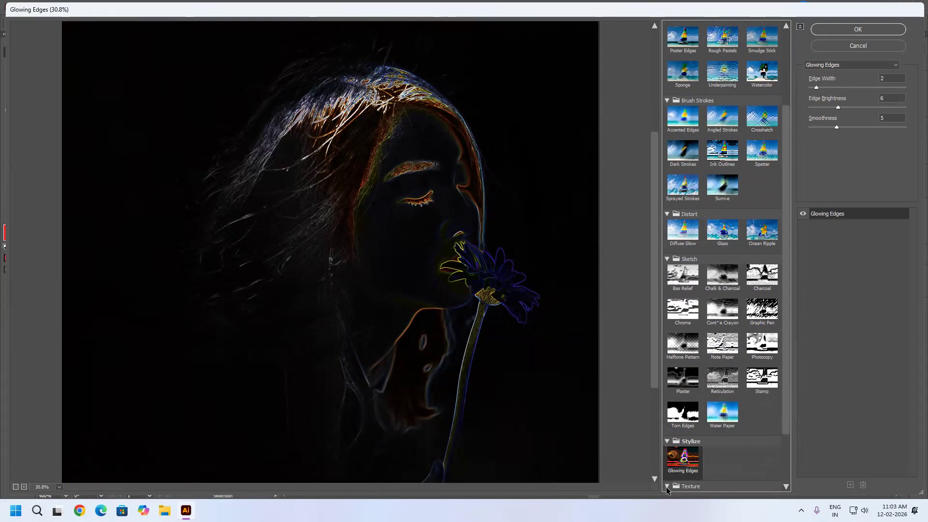
drag(788, 390, 775, 494)
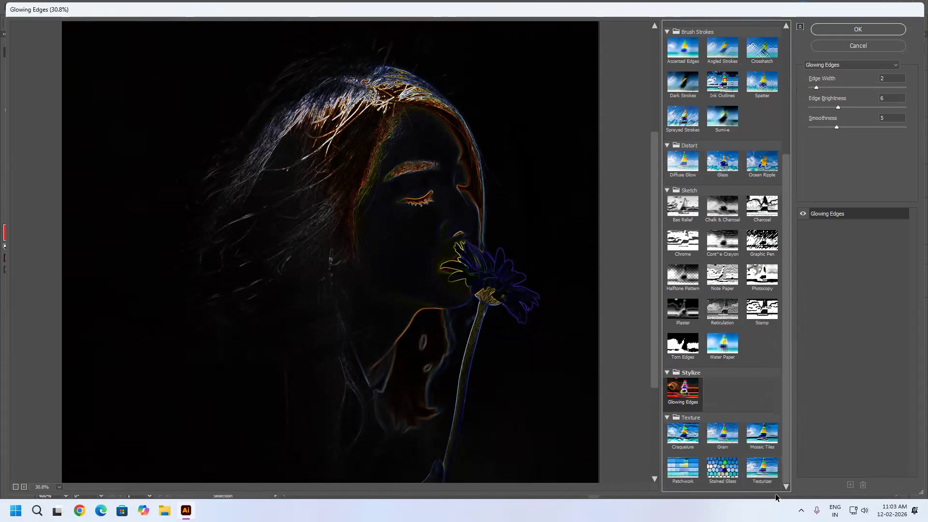
click(681, 434)
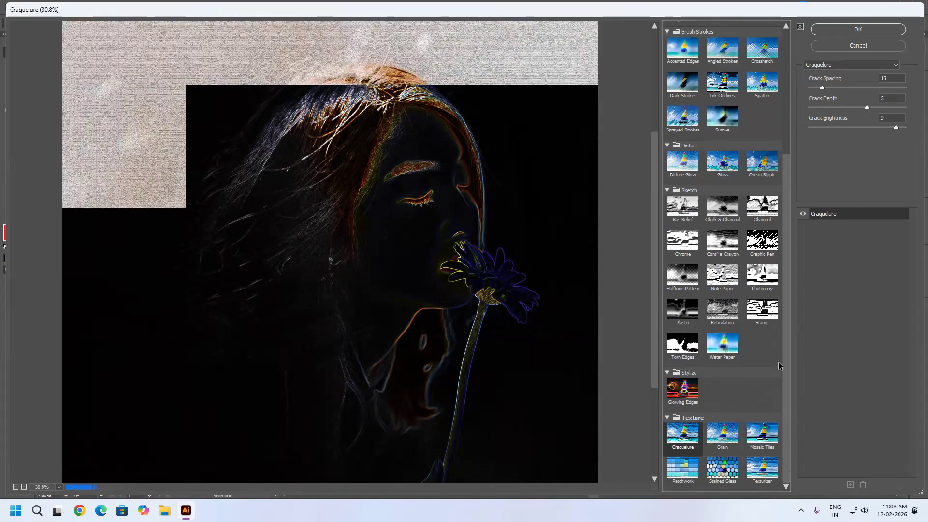
click(719, 434)
click(767, 435)
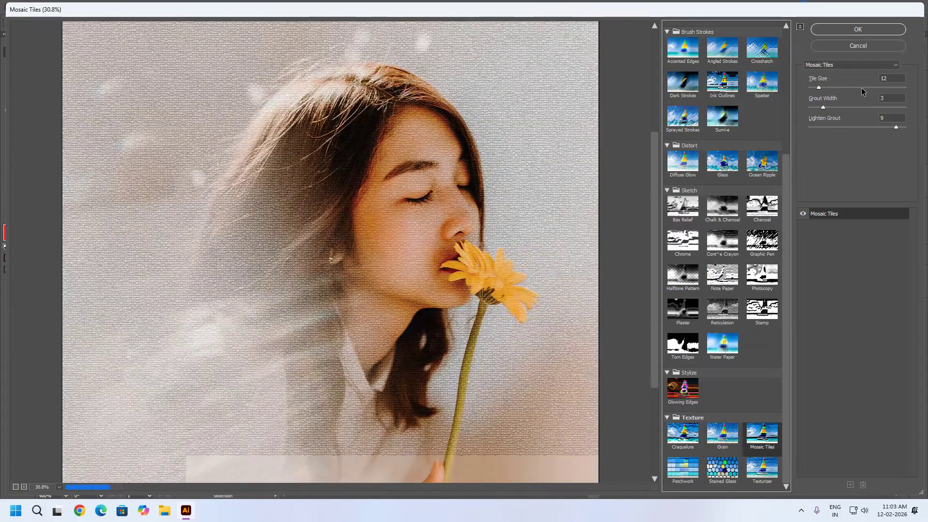
Set the Mosaic Tiles Tile Size to 80, Grout Width to 5 and Lighten Grout to 3.
click(886, 89)
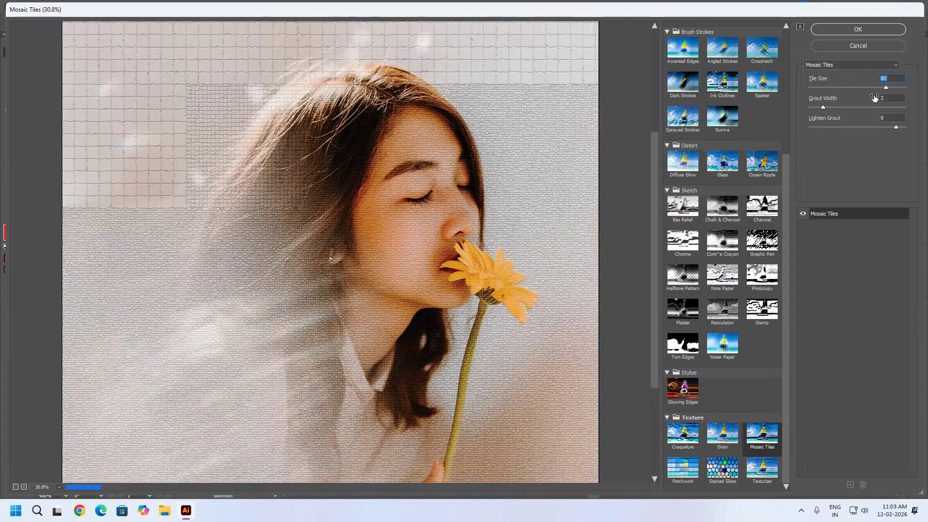
click(835, 107)
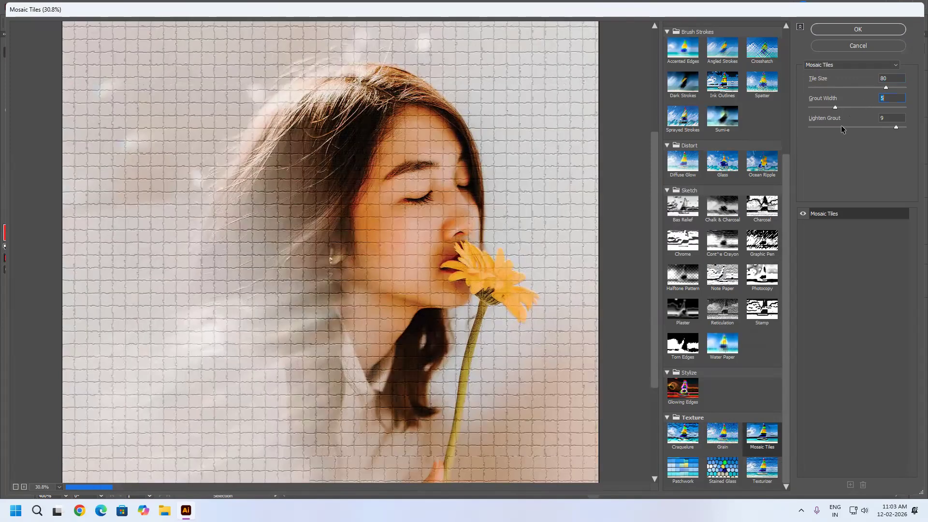
click(841, 127)
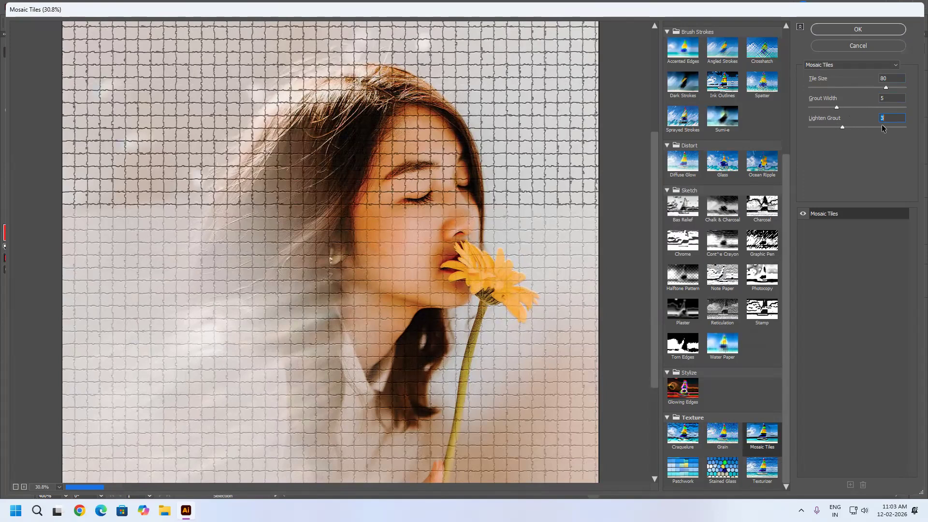
Try the Patchwork effect with Square Size 10 and Relief 25, examining the face up close.
click(687, 478)
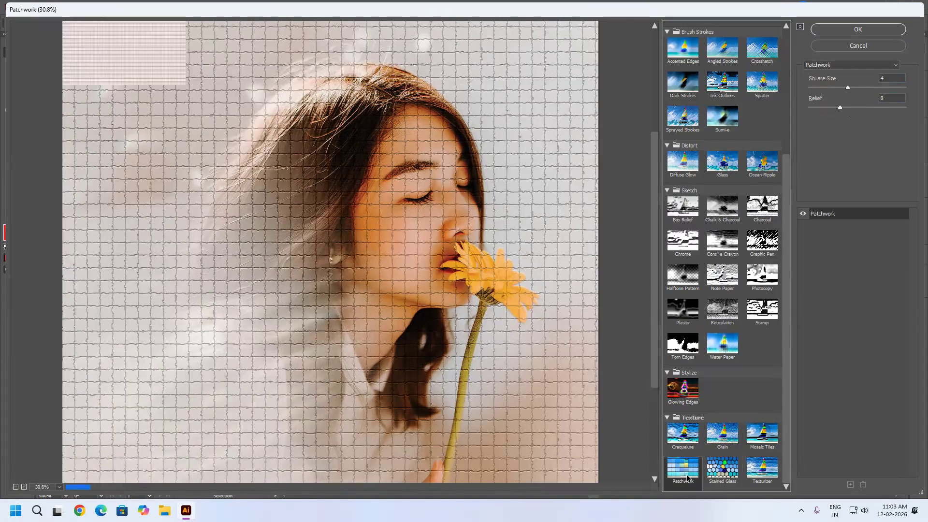
drag(858, 87, 914, 106)
click(868, 106)
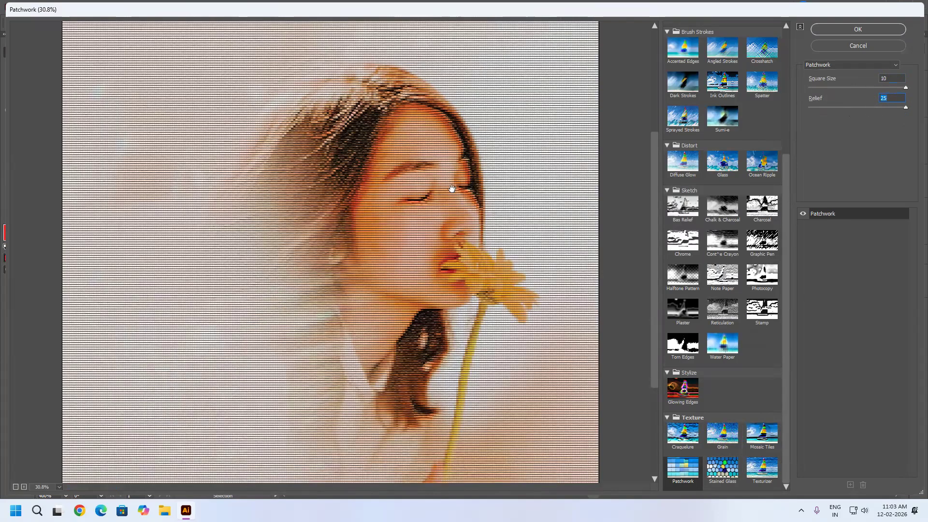
scroll(444, 200, up, 3)
scroll(444, 203, down, 2)
scroll(454, 215, up, 2)
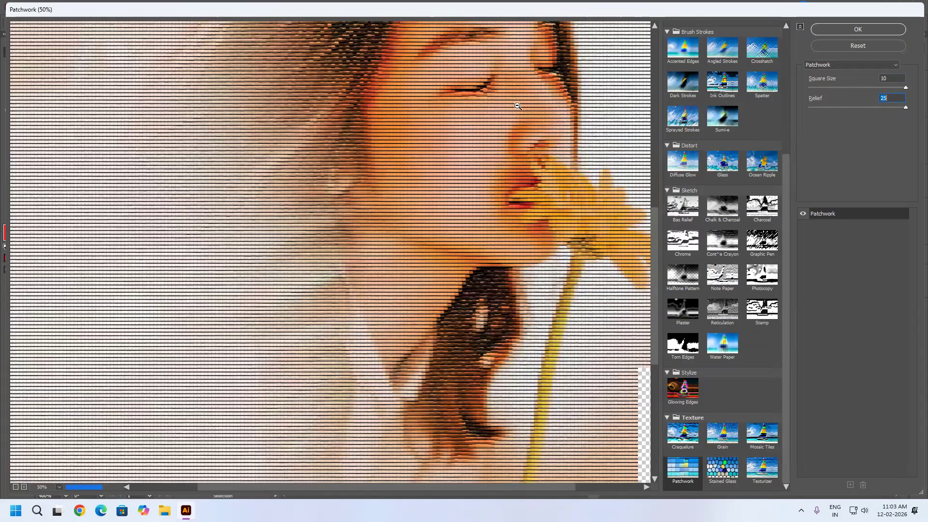
scroll(504, 136, up, 2)
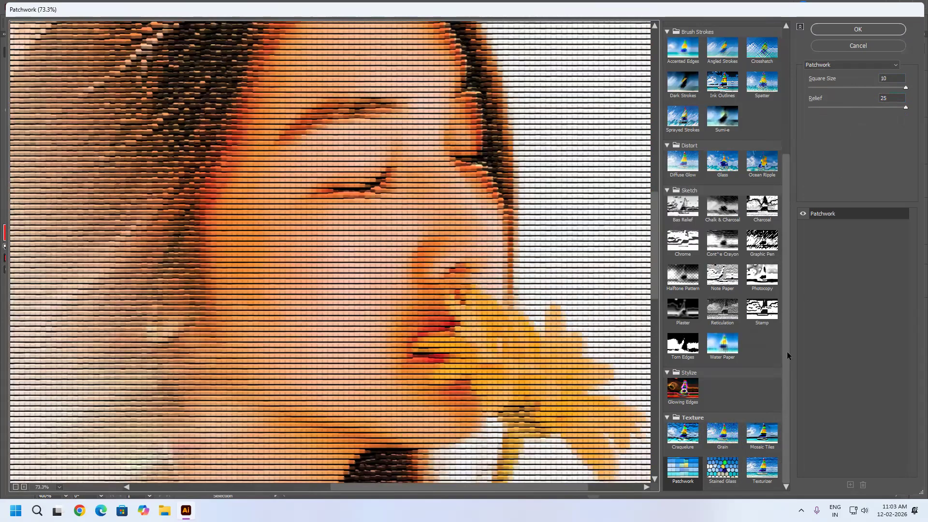
Preview Stained Glass, and switch to the Canvas Texturizer, comparing Bottom and Bottom Left light and choosing Top Left.
click(737, 473)
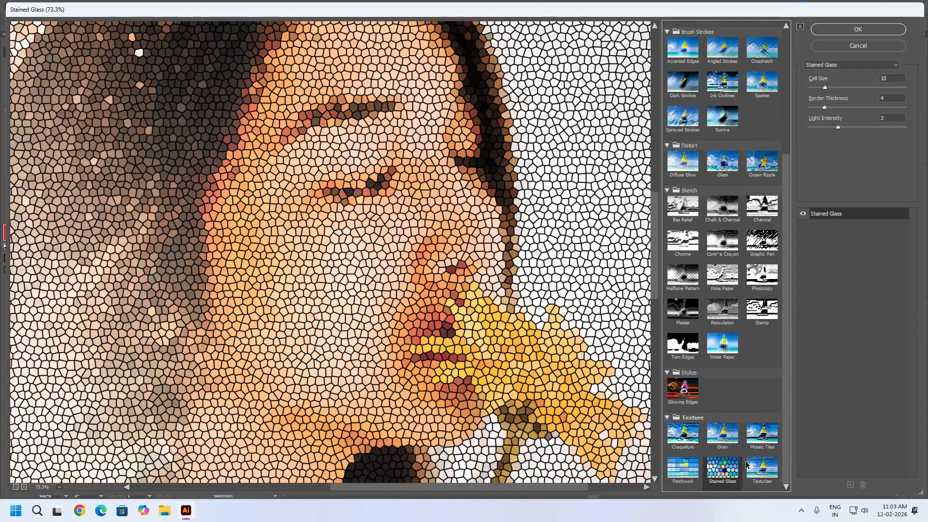
click(757, 469)
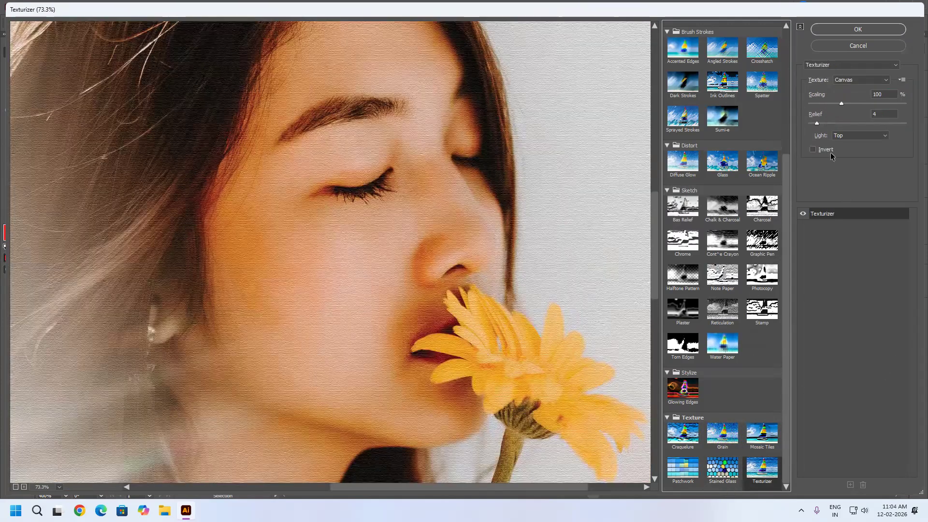
click(873, 138)
click(851, 144)
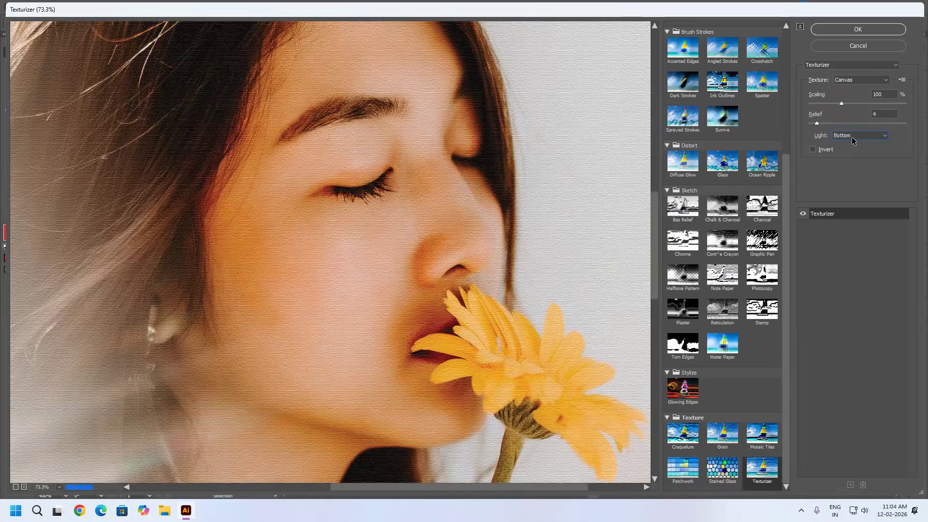
click(851, 137)
click(848, 149)
click(842, 167)
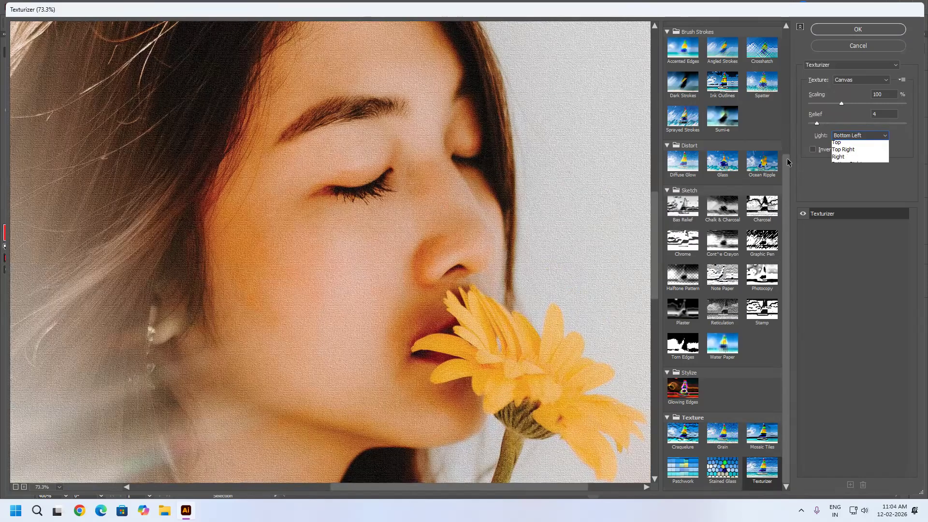
Change the Texturizer texture to Brick and set its Scaling to 200%.
click(854, 85)
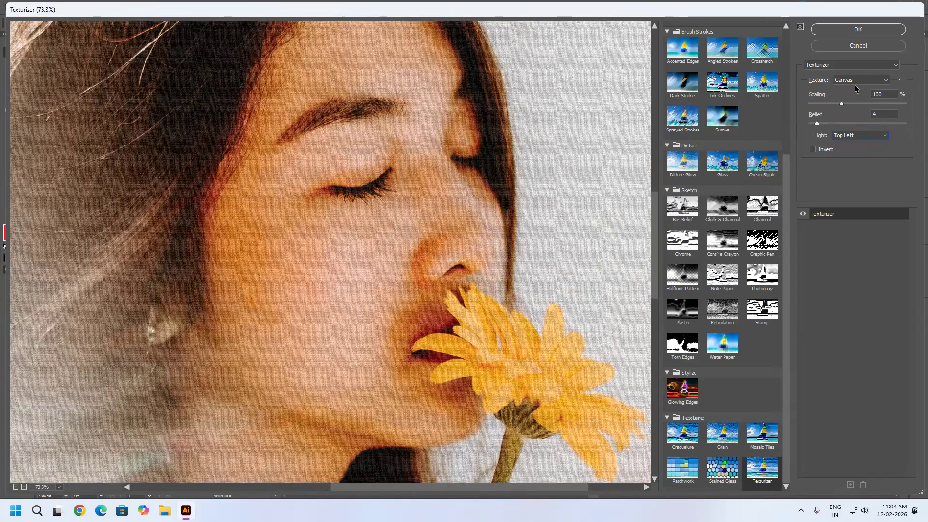
click(828, 122)
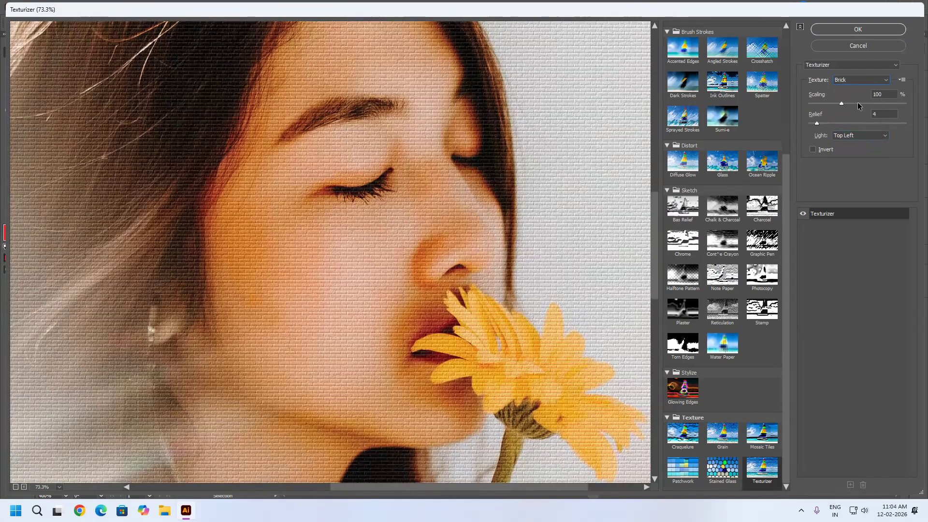
click(914, 109)
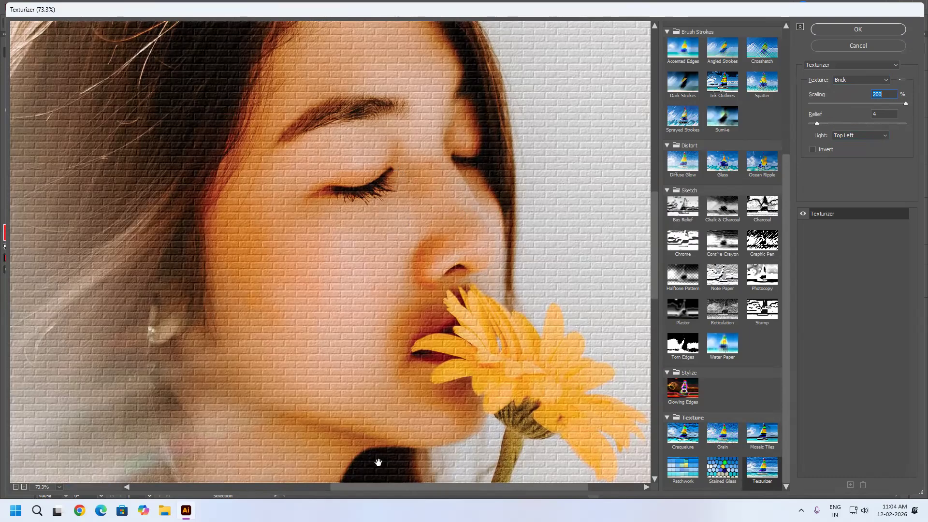
Turn Invert on and off again for the Brick texture, and set its Relief to 33.
click(824, 151)
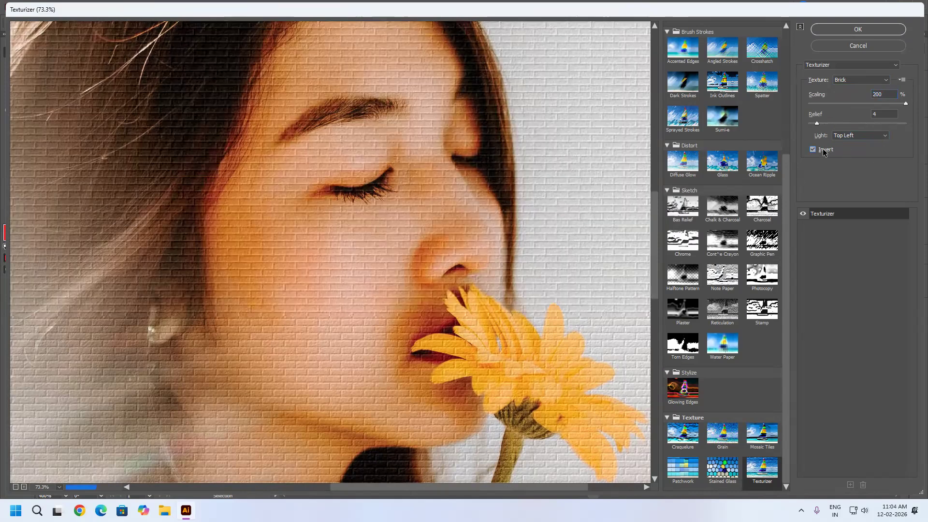
click(823, 151)
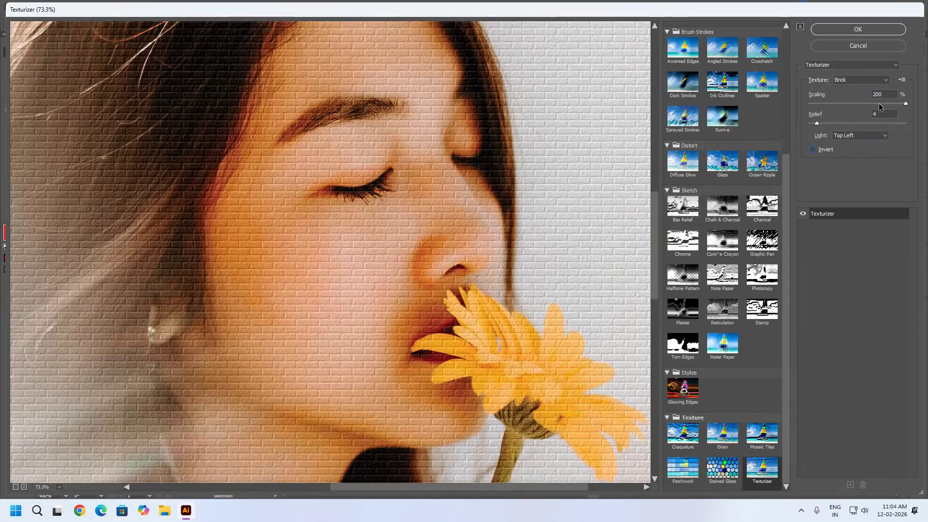
drag(858, 126, 872, 124)
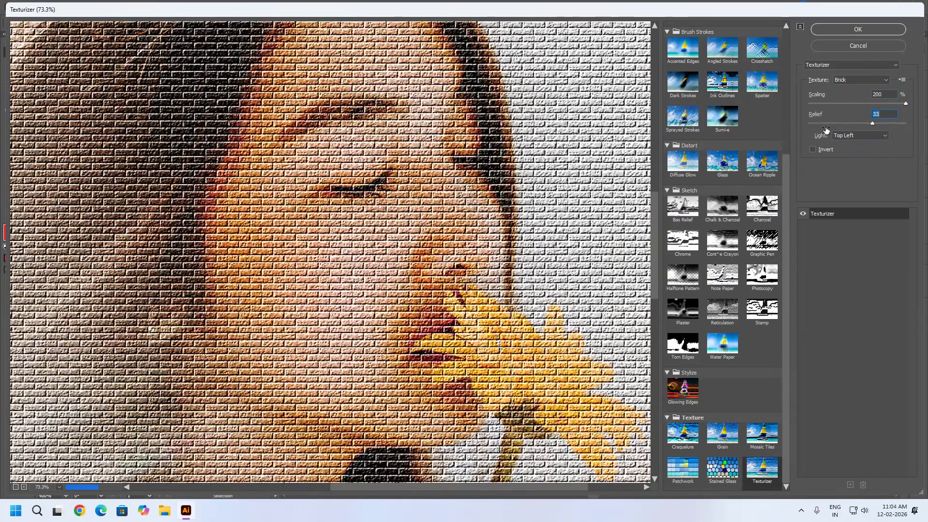
Set the Texturizer Relief to 9 and try the Burlap and Canvas textures, examining the face and flower.
text(9)
click(861, 80)
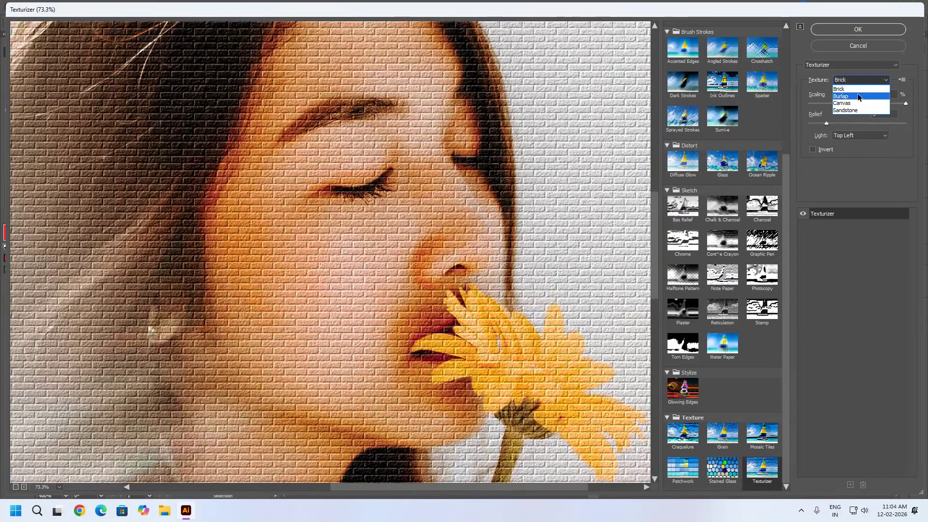
click(868, 80)
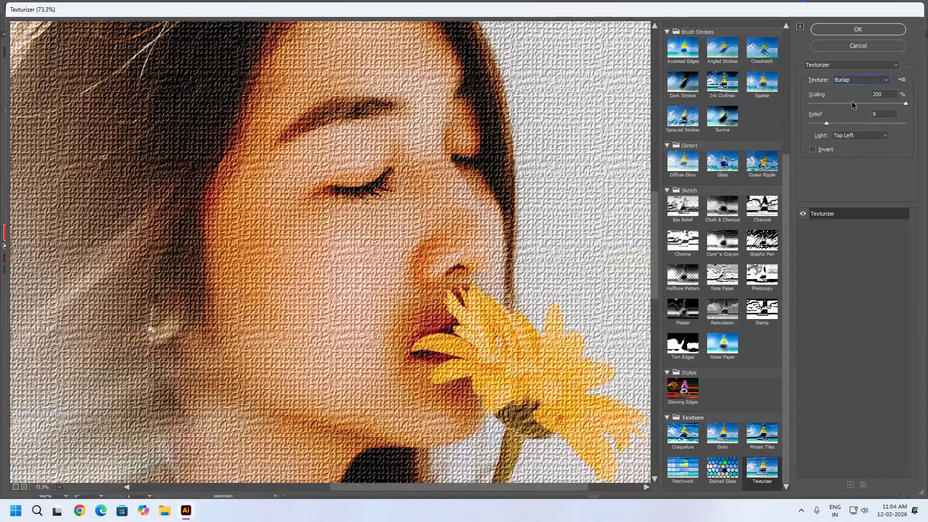
key(Down)
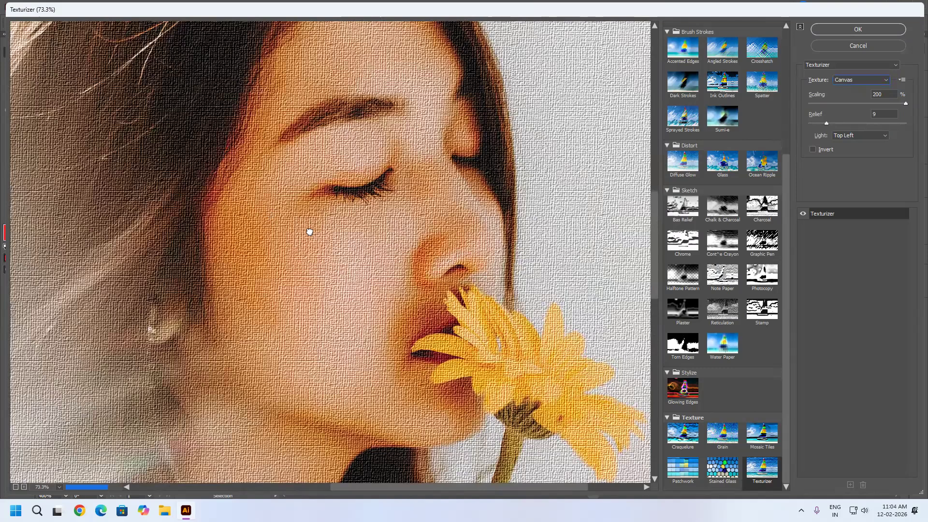
drag(309, 232, 232, 172)
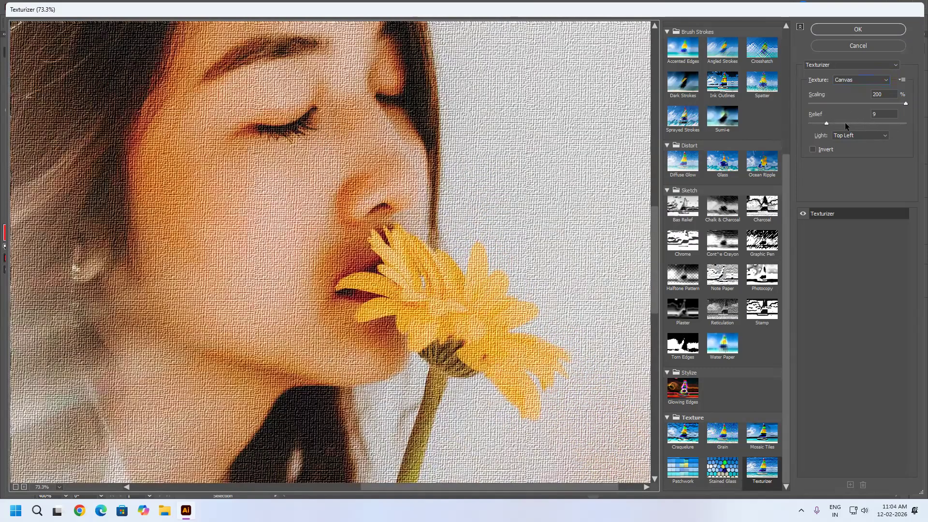
Set the Relief to 7, switch the texture to Sandstone, and apply the Texturizer effect to the photo.
click(847, 123)
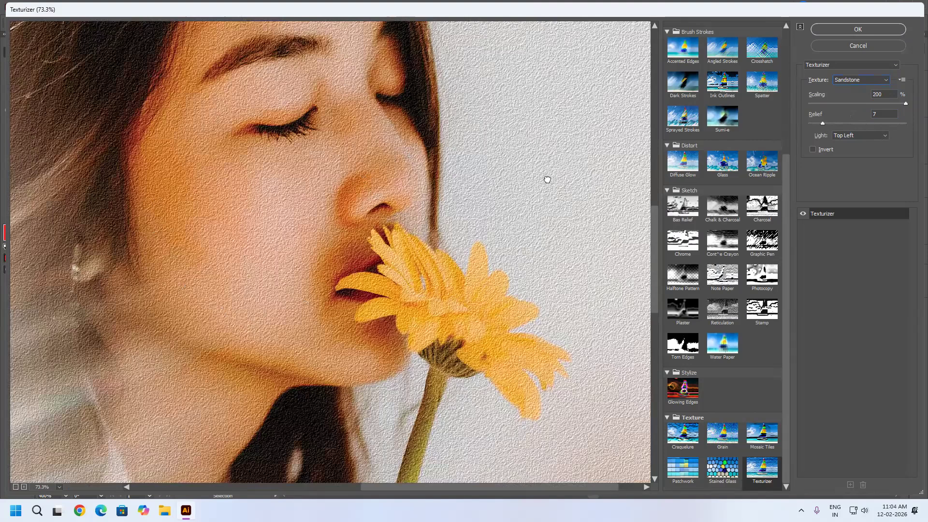
drag(408, 210, 525, 307)
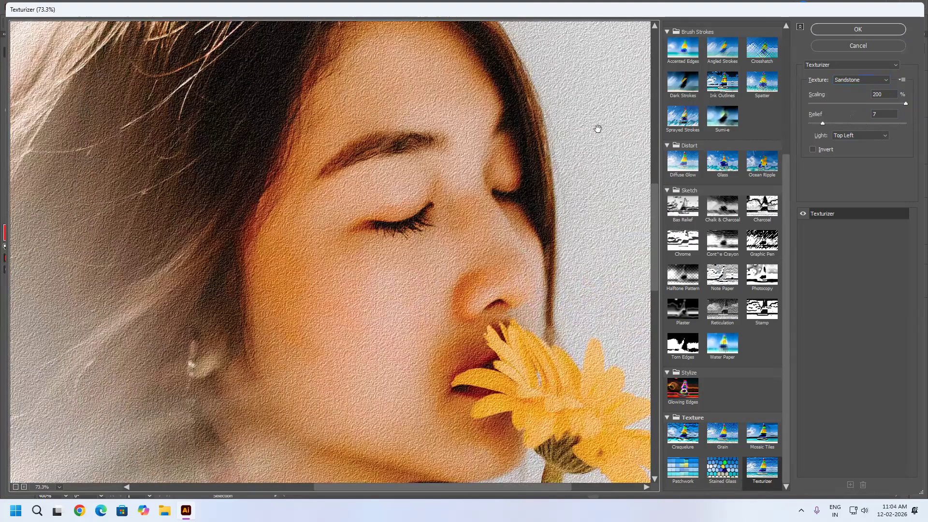
drag(567, 268, 598, 129)
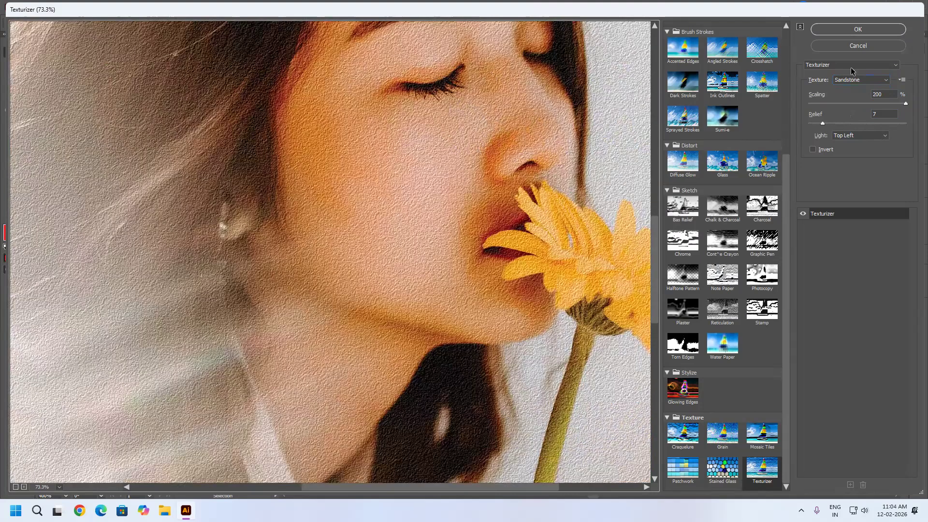
click(874, 30)
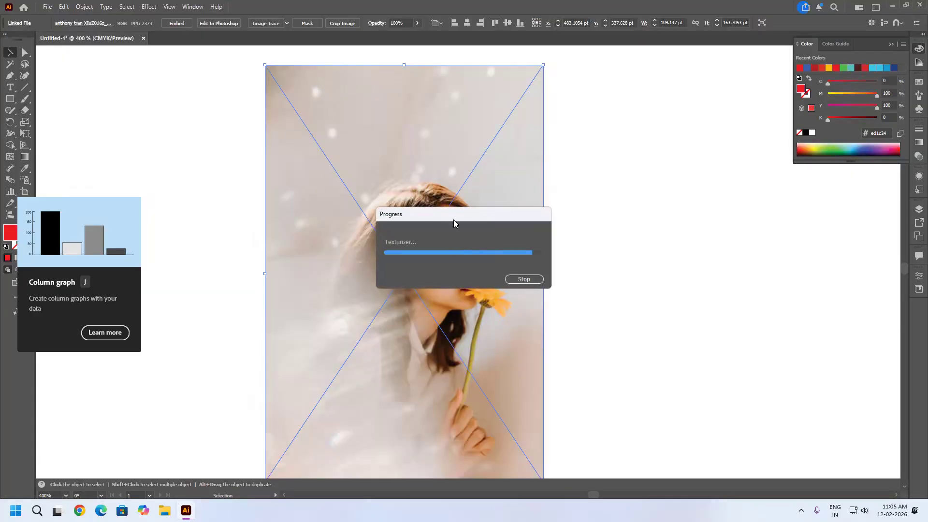
click(145, 11)
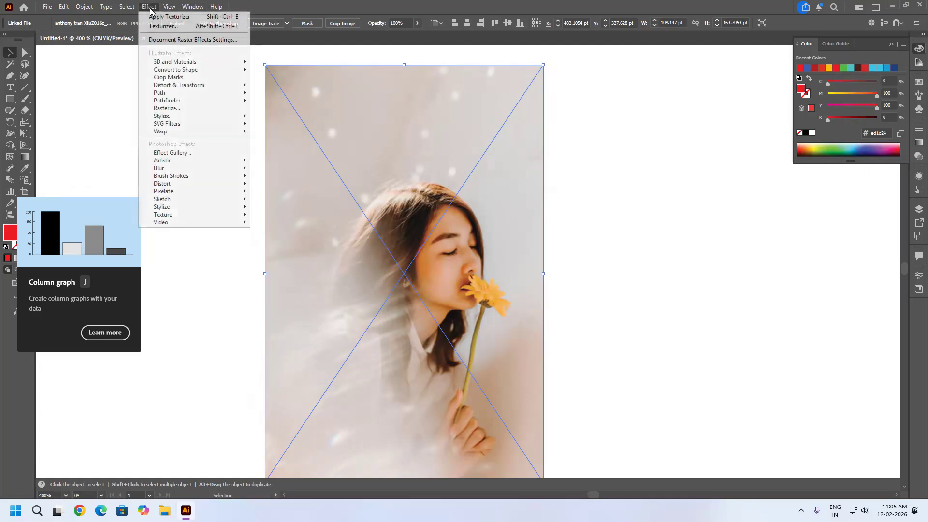
mouse_move(173, 216)
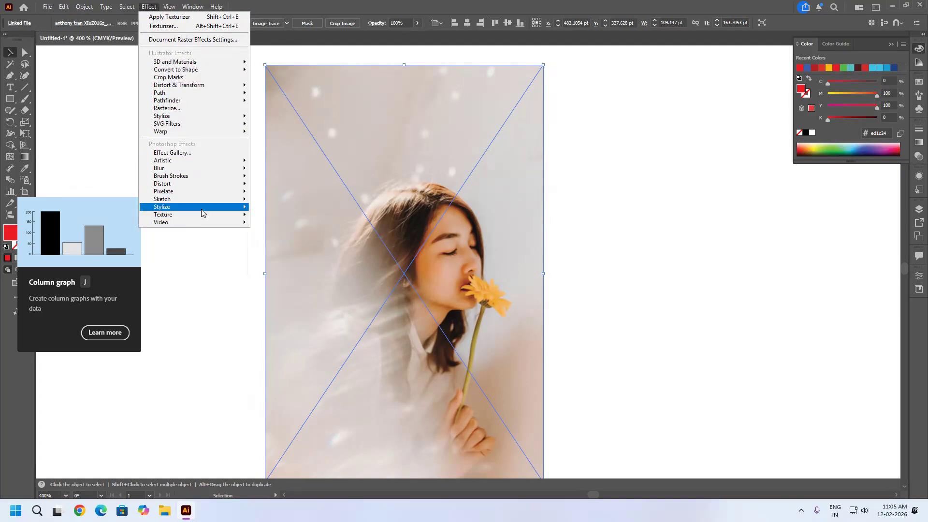
click(331, 4)
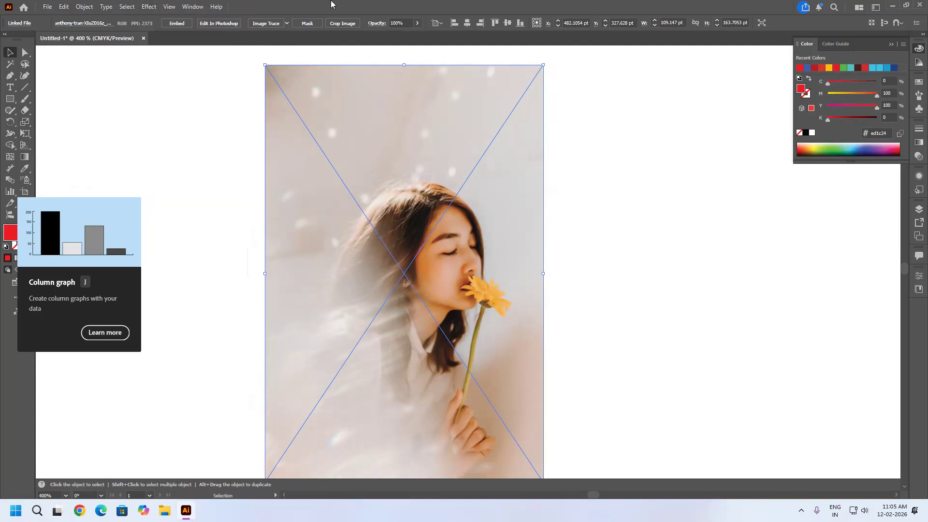